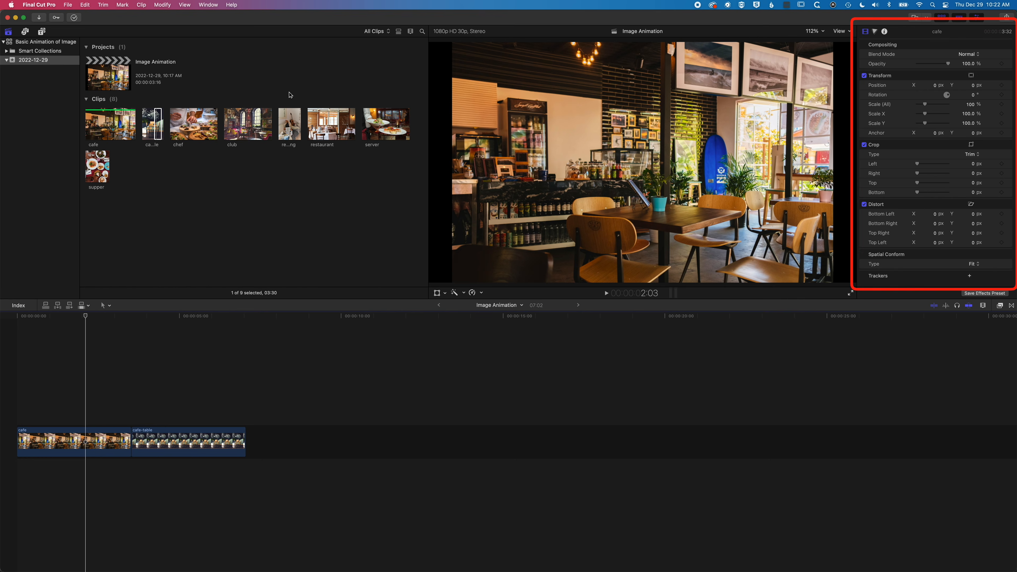
- Check that the Inspector is enabled in the workspace and apply the Default workspace layout
left_click(208, 5)
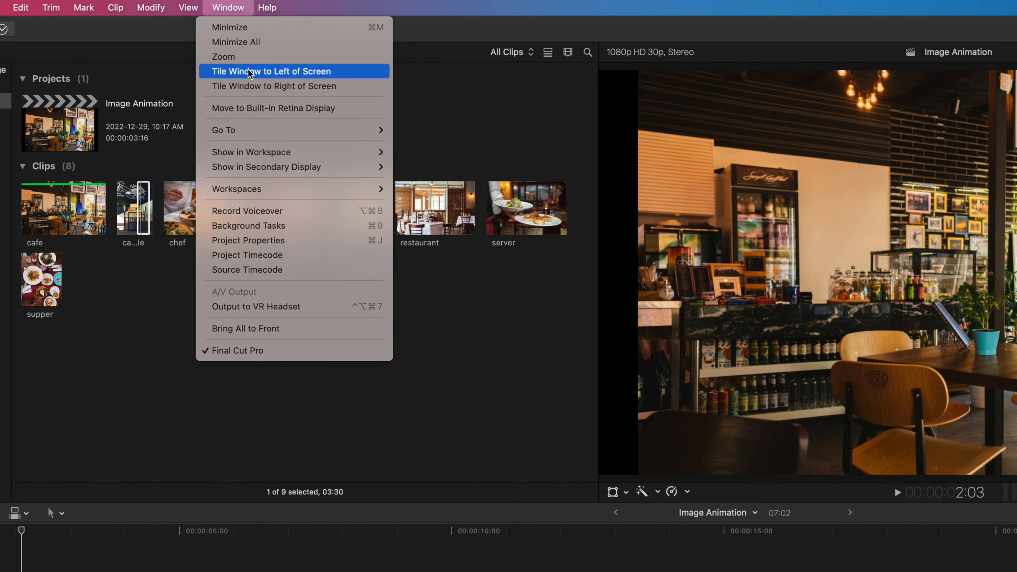
mouse_move(255, 151)
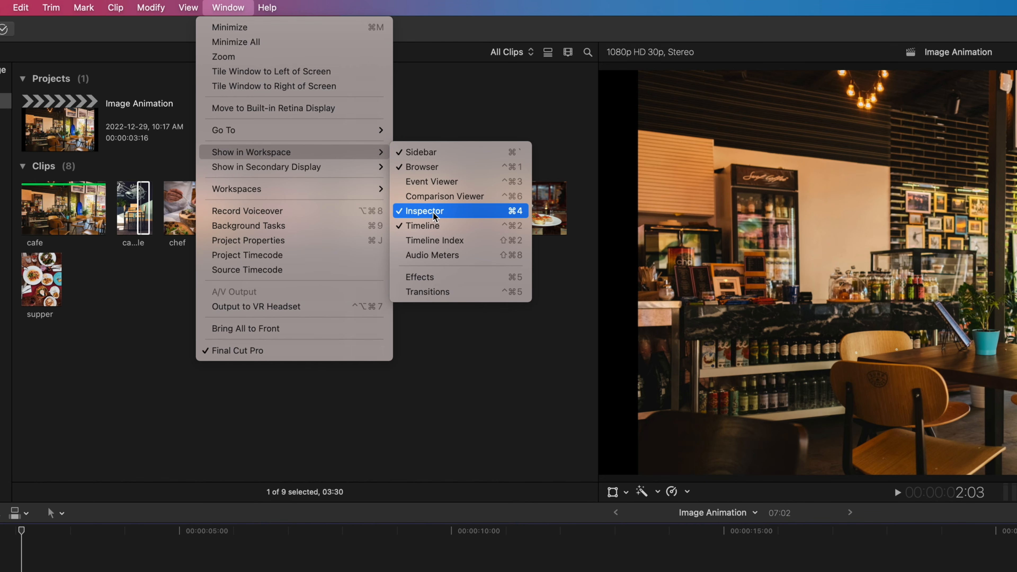
mouse_move(294, 190)
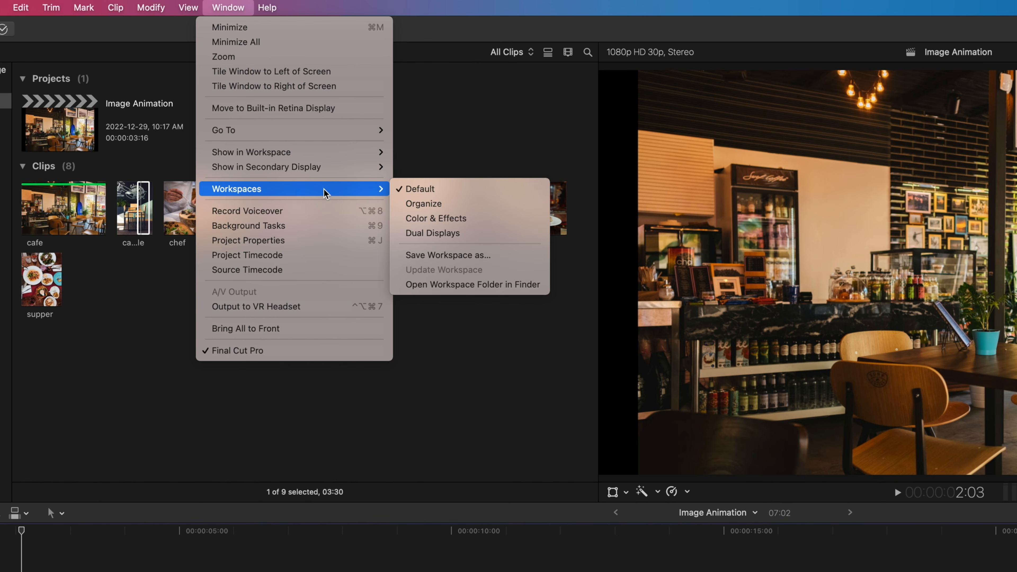
left_click(456, 195)
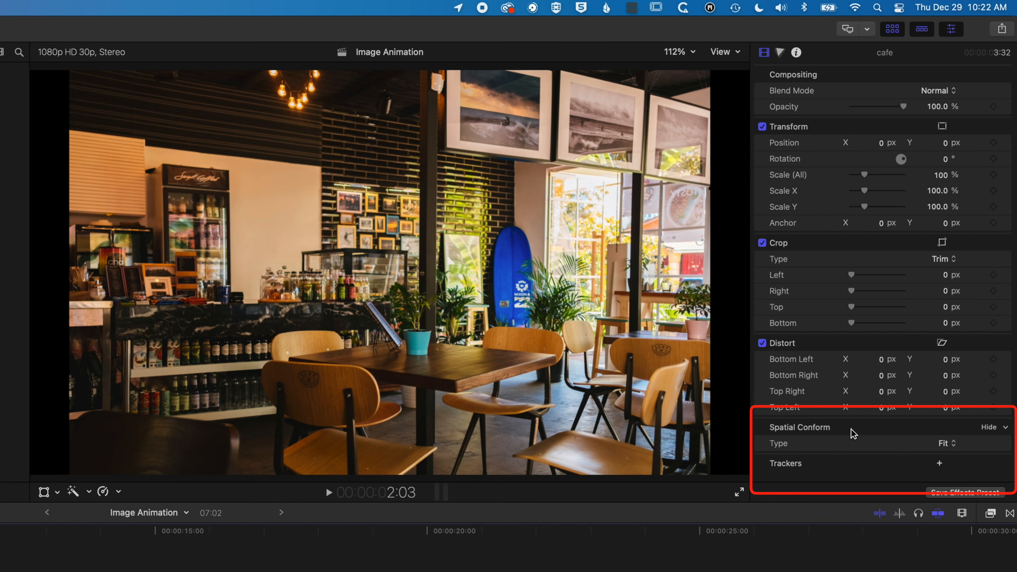
- Compare the Fill and None spatial conform types on the cafe clip, finishing with the type set to None
left_click(948, 445)
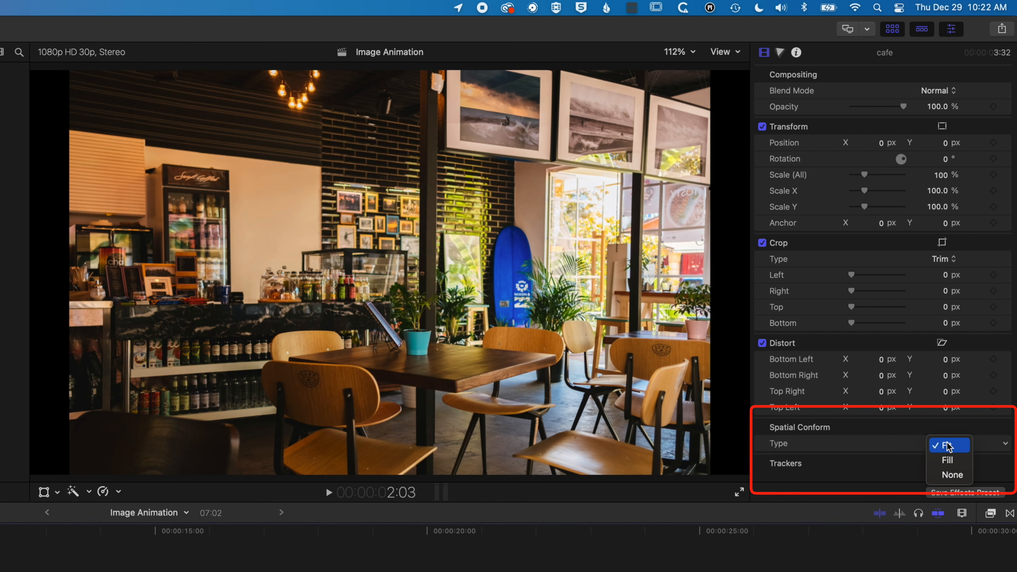
left_click(950, 460)
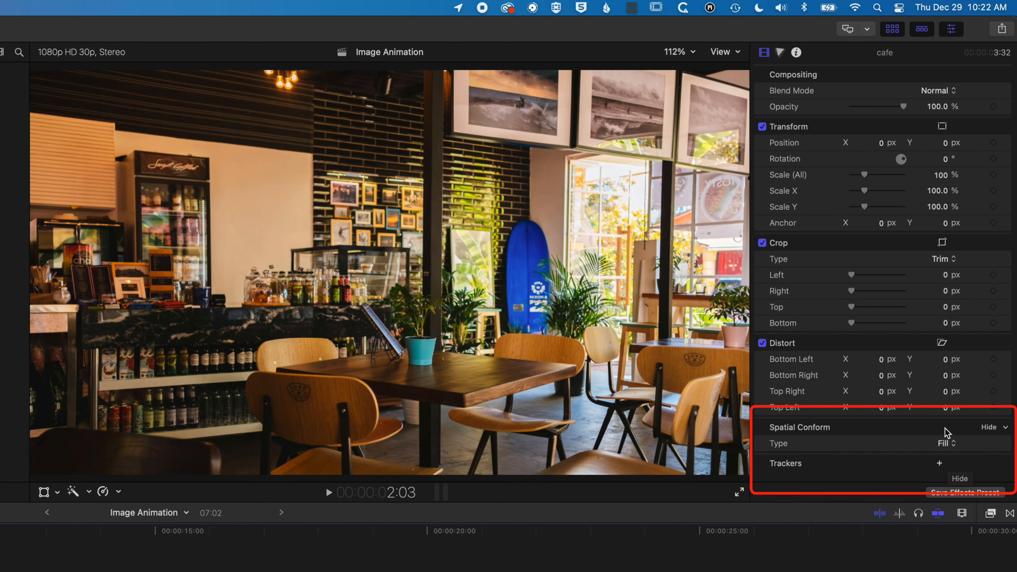
left_click(947, 445)
left_click(949, 460)
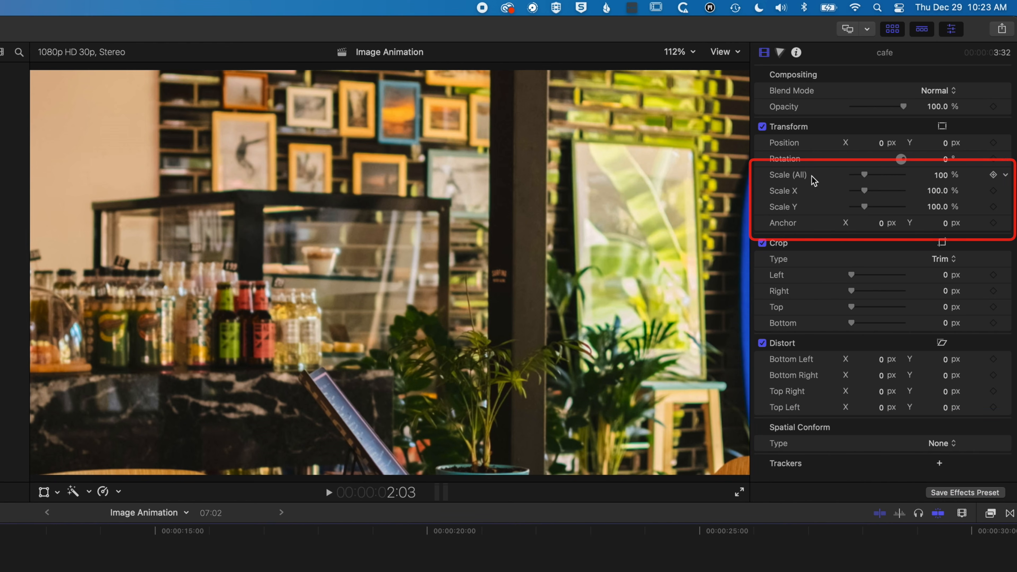
left_click(942, 444)
key("Return")
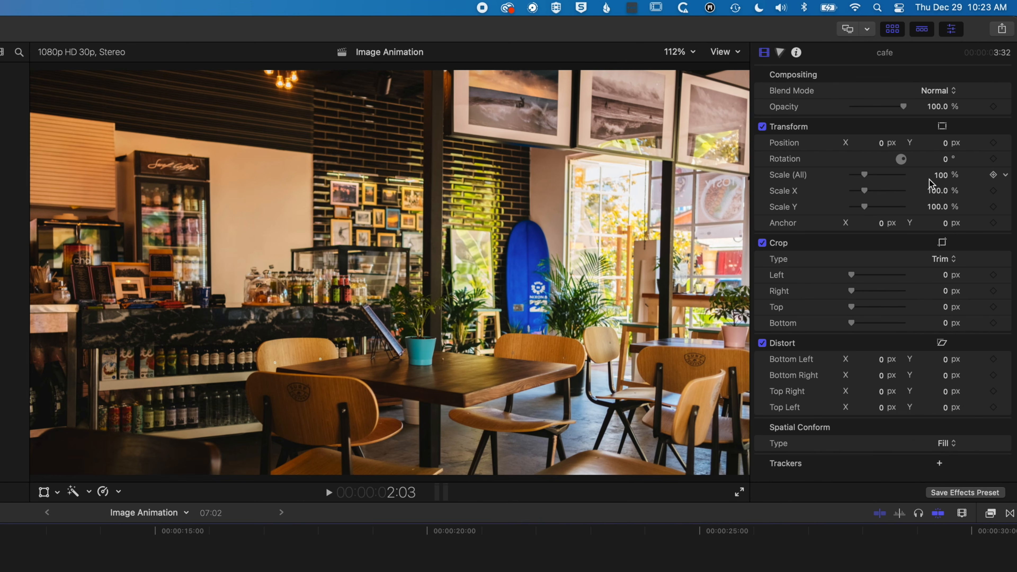
left_click(948, 444)
left_click(951, 460)
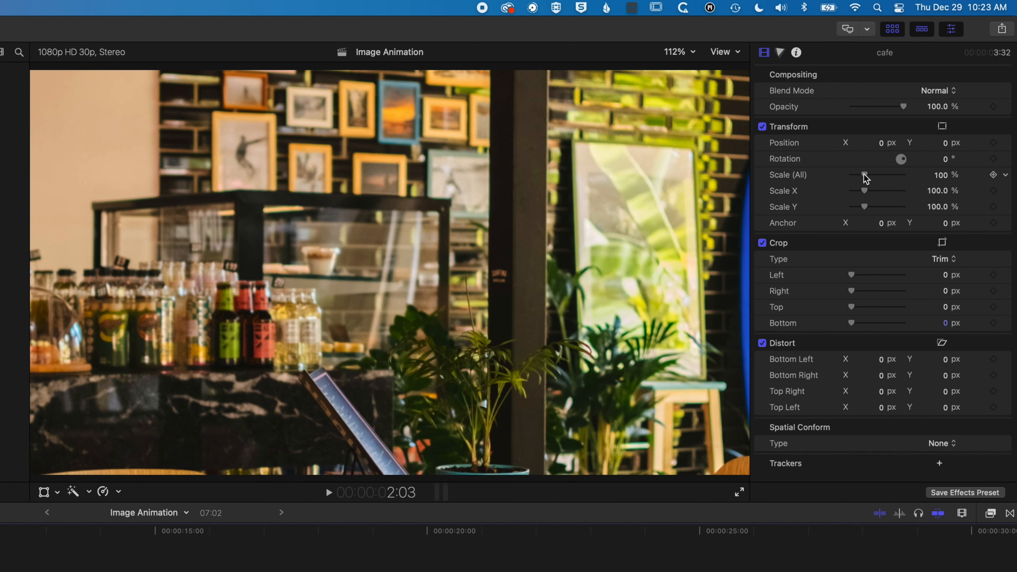
- Try overall scale values of 35% and 400% on the cafe clip and settle on 42%
left_click_drag(866, 176, 858, 177)
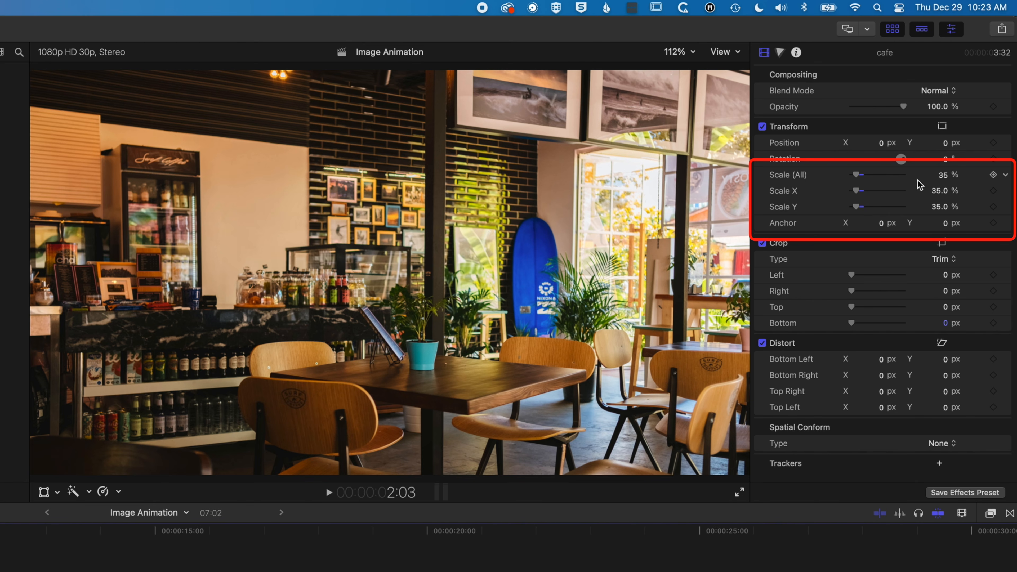
left_click_drag(863, 176, 909, 179)
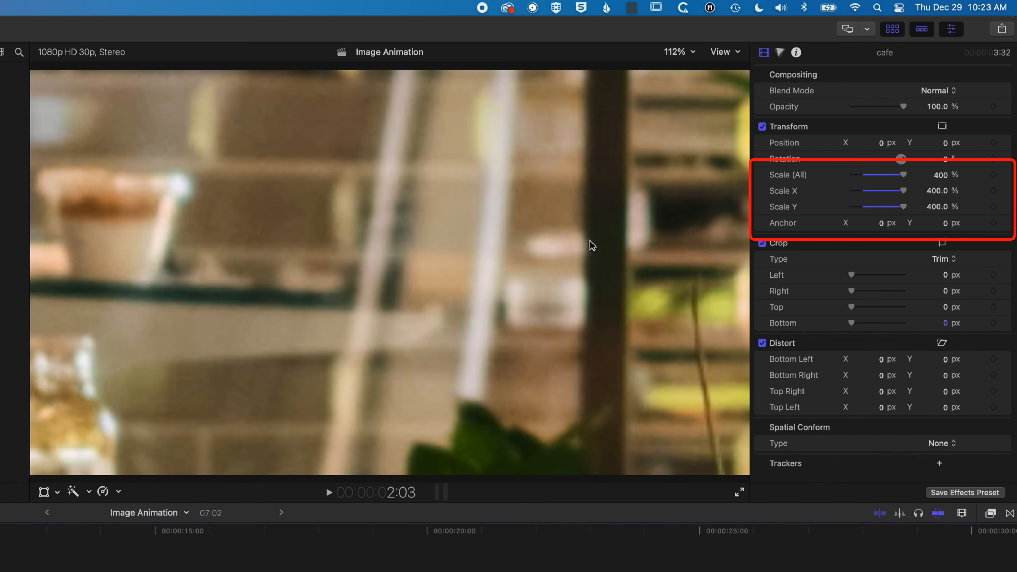
left_click_drag(904, 175, 860, 176)
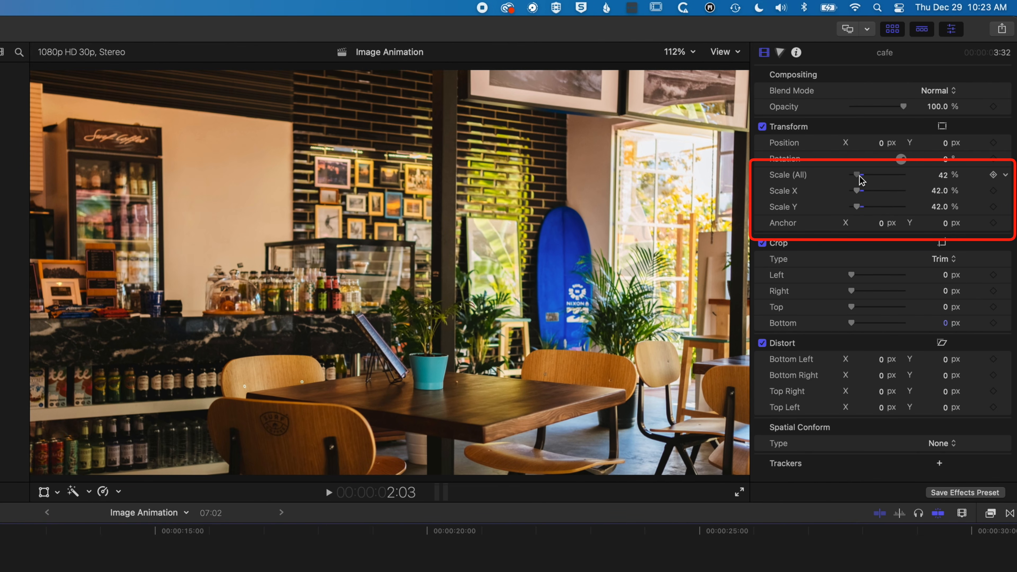
- Set the viewer zoom to 50% and show the on-screen Transform controls for the cafe clip
left_click(44, 493)
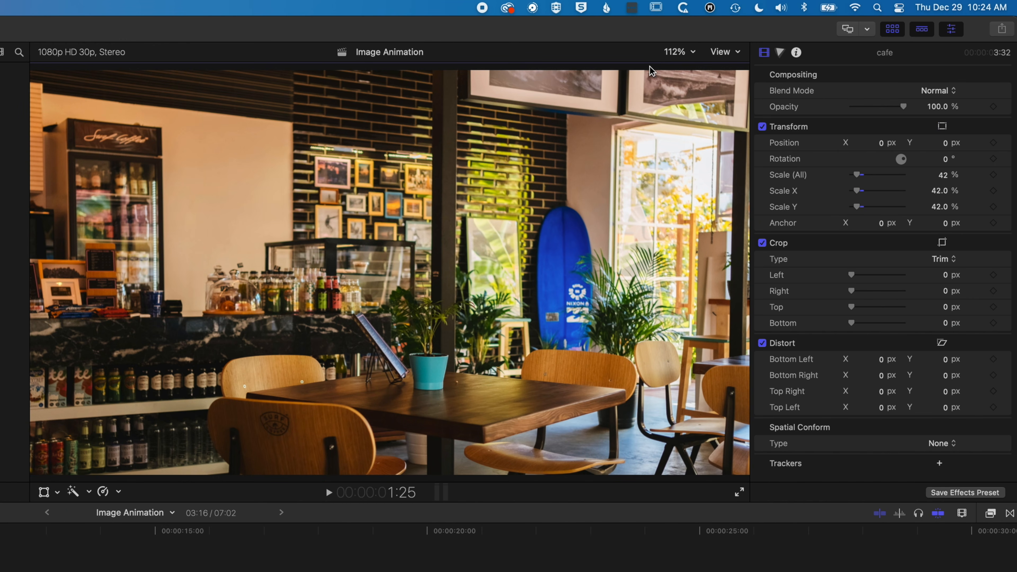
left_click(679, 52)
left_click(680, 120)
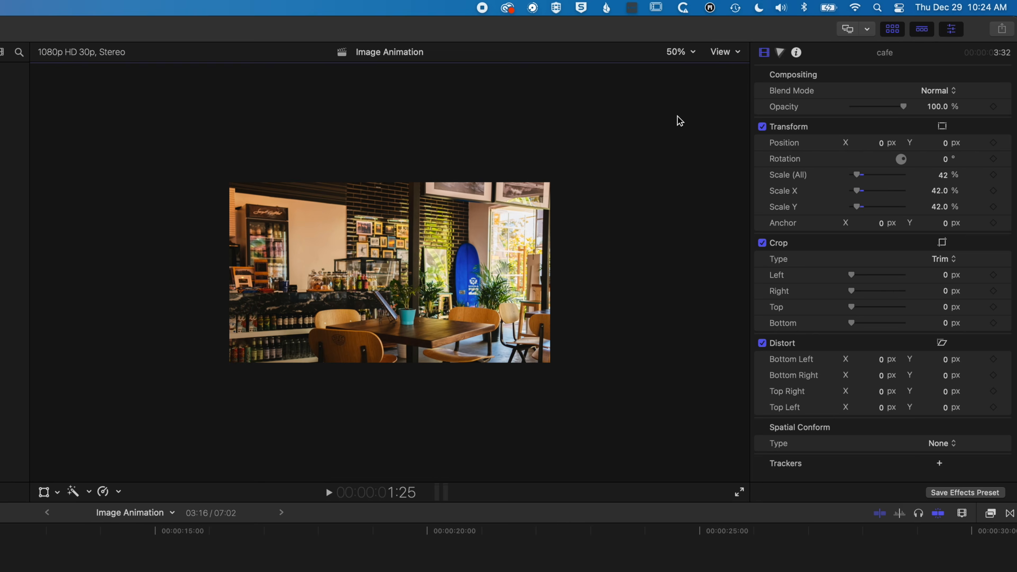
left_click(44, 493)
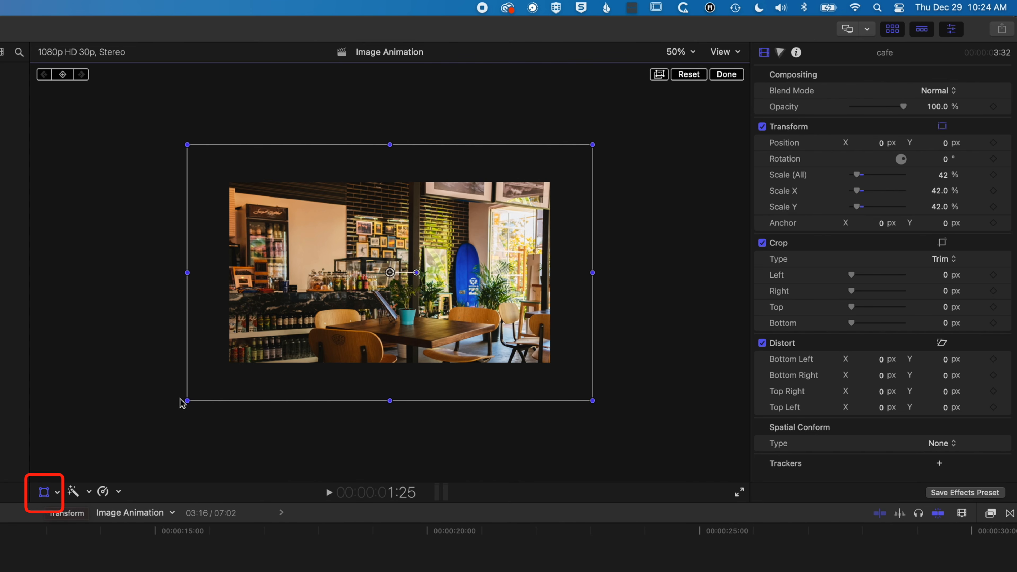
- Shrink the cafe image in the viewer to about 35.33% and reposition it at about X -5.9 px, Y 7.4 px
left_click_drag(184, 400, 222, 379)
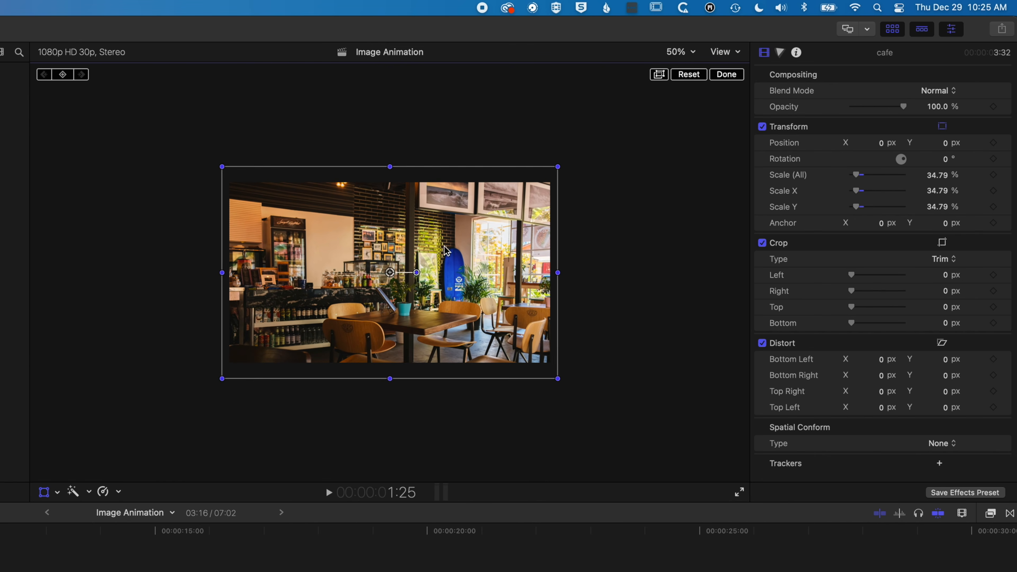
mouse_move(427, 245)
left_mouse_down()
mouse_move(453, 250)
mouse_move(384, 248)
mouse_move(436, 238)
left_mouse_up()
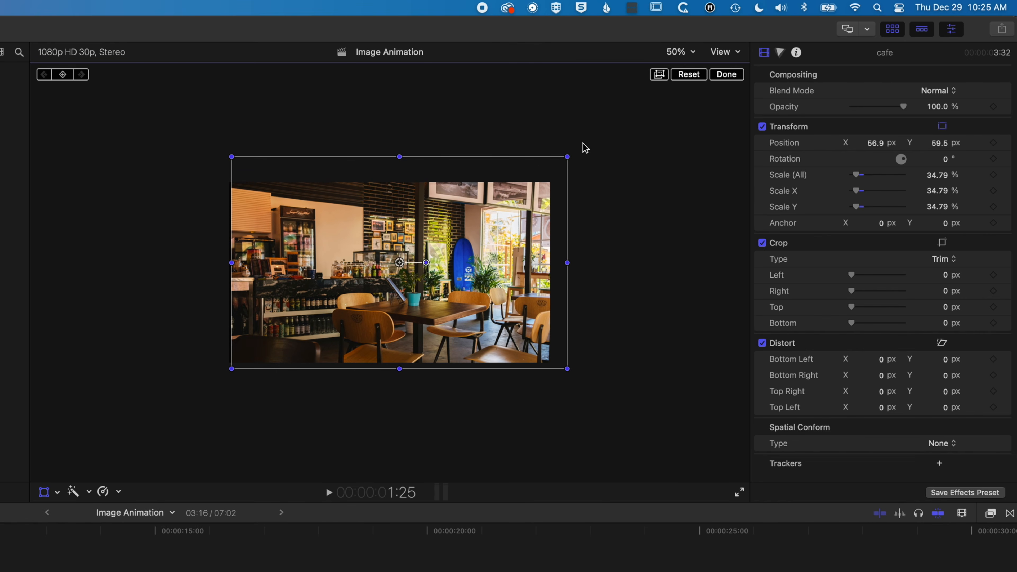
left_click_drag(567, 156, 567, 221)
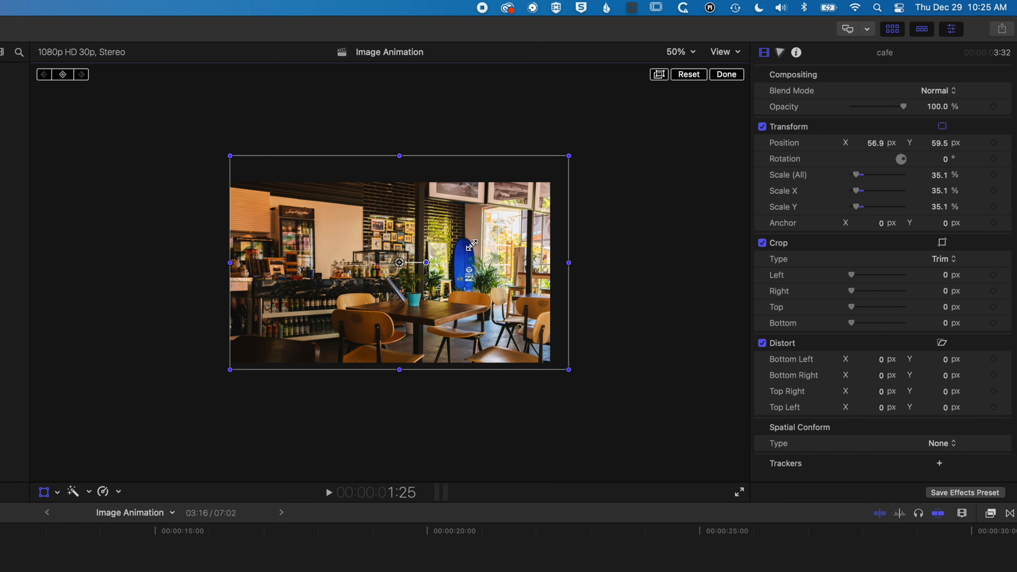
left_click_drag(466, 242, 462, 257)
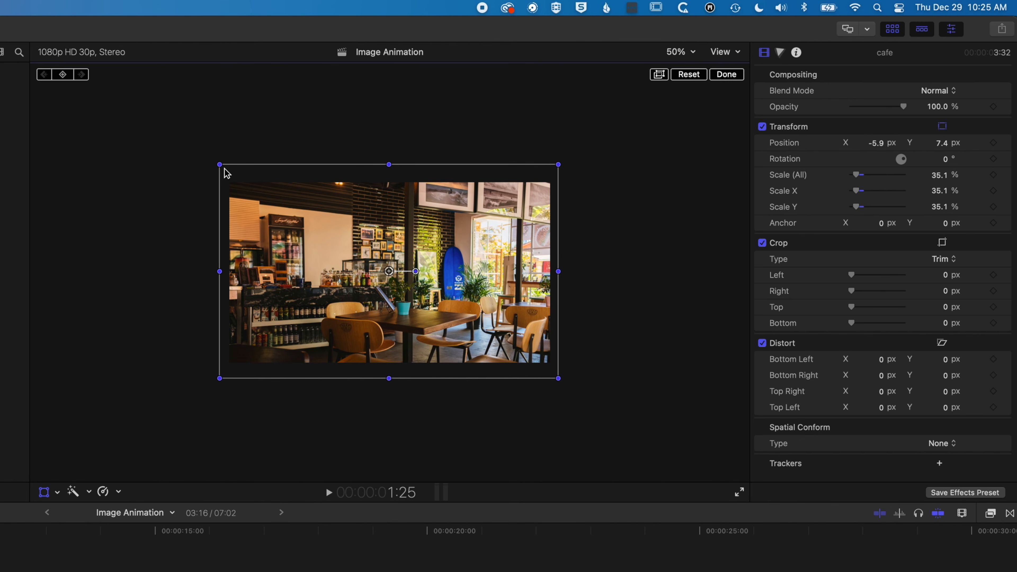
mouse_move(218, 164)
left_mouse_down()
mouse_move(172, 135)
mouse_move(218, 164)
left_mouse_up()
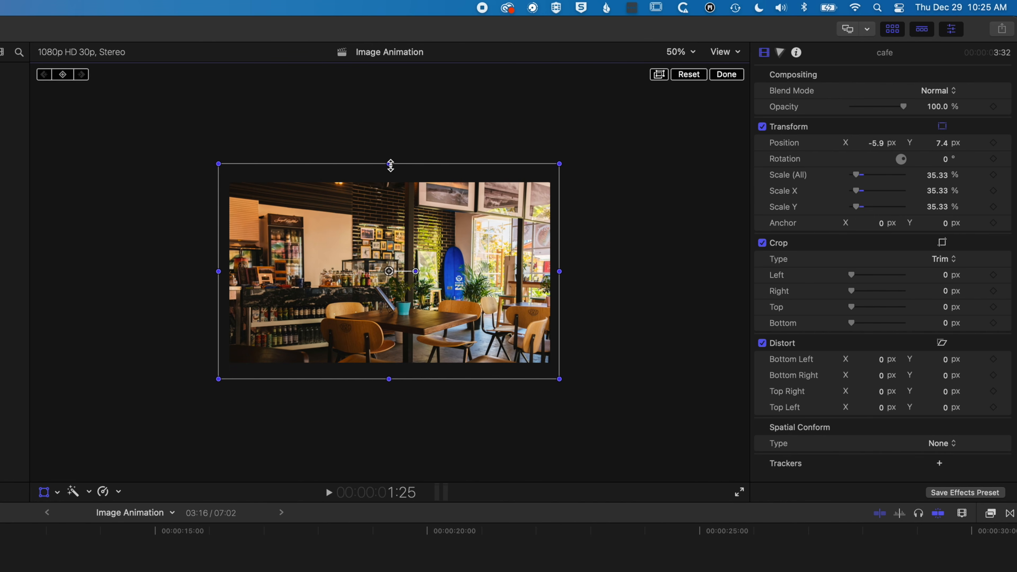
- Squash the cafe image vertically to a Y scale of about 21.64% and reset the overall scale parameter
left_click_drag(391, 165, 389, 205)
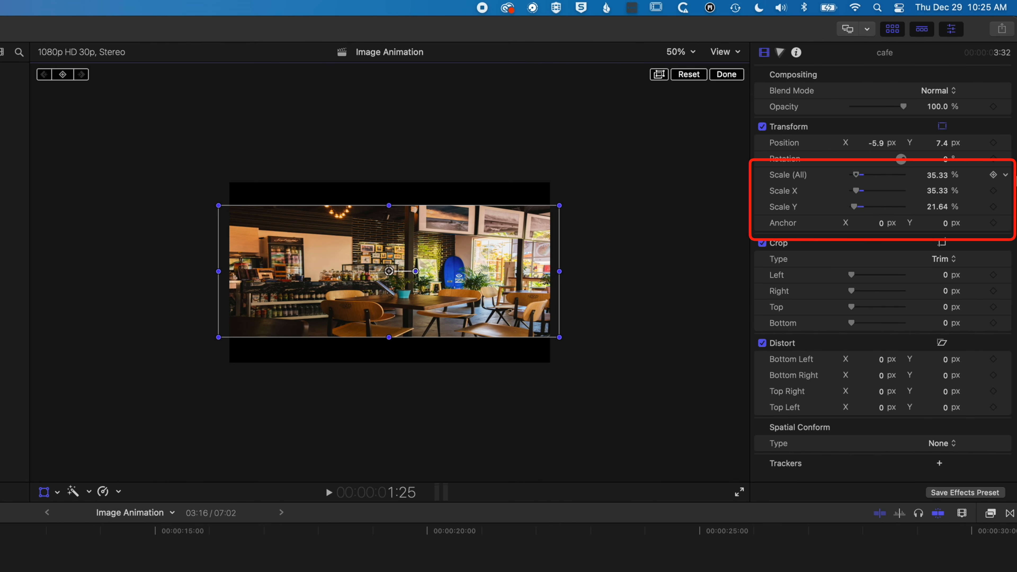
left_click(1006, 177)
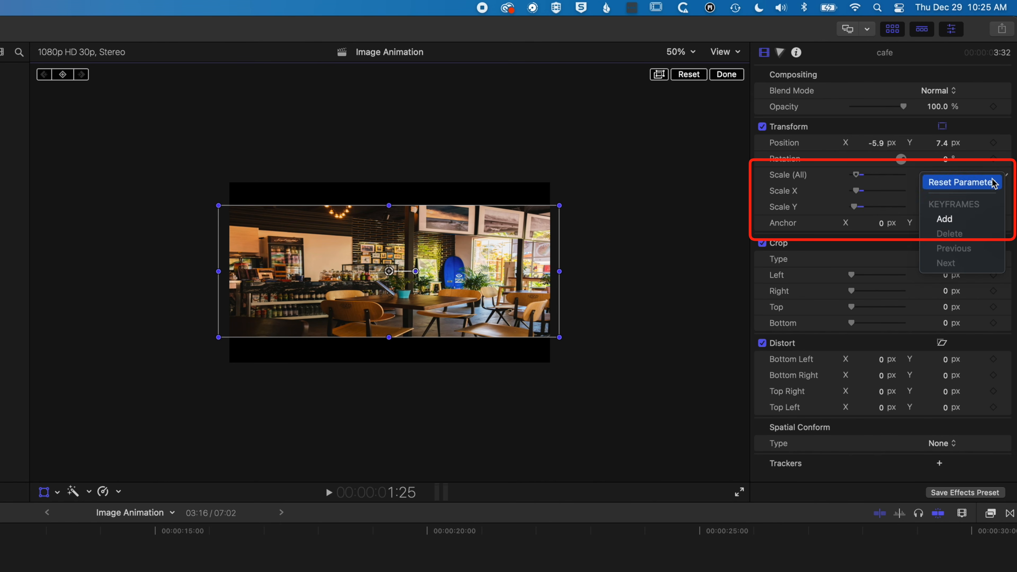
left_click(978, 184)
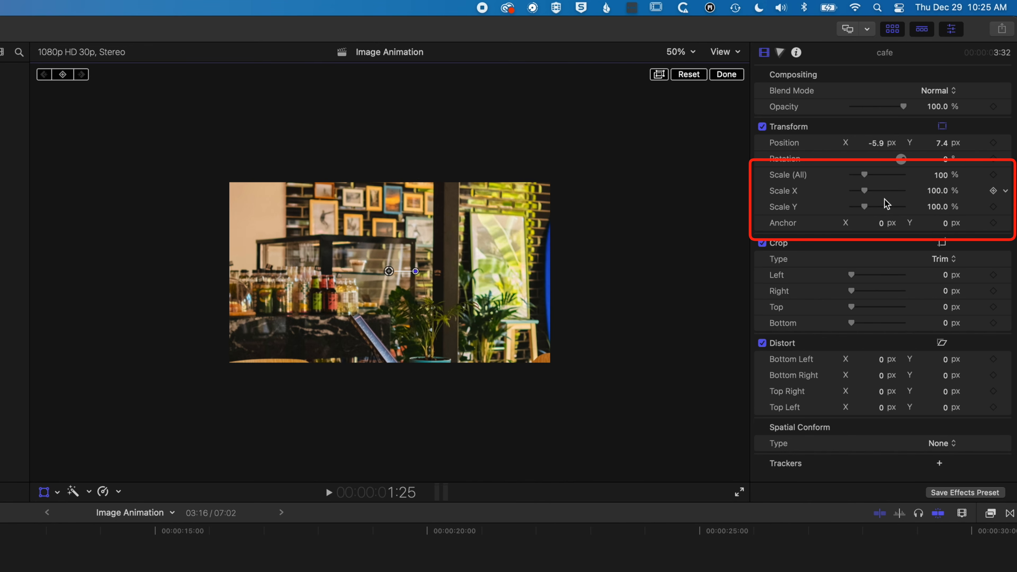
- Scale the cafe image to 36%, reposition it at about X -21.4 px, Y 21.2 px, and reset its rotation
left_click_drag(864, 175, 855, 175)
left_click_drag(378, 289, 418, 270)
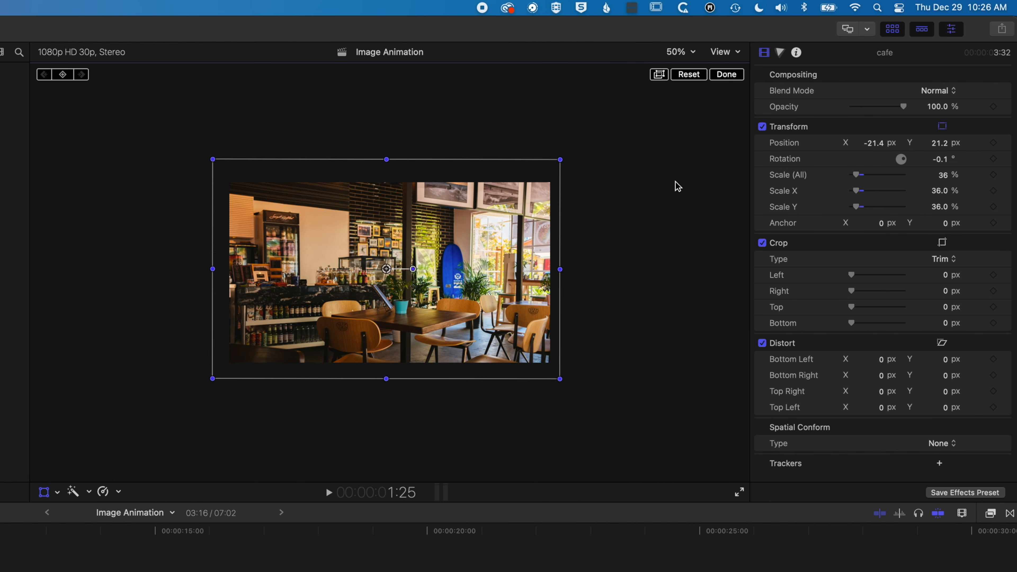
left_click(1007, 161)
left_click(977, 168)
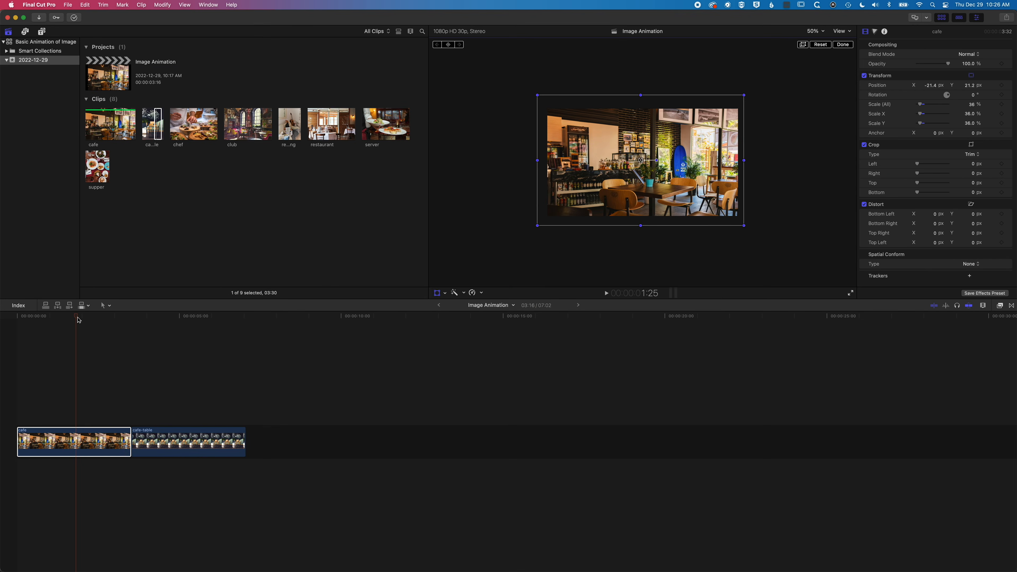
- Animate the cafe clip with a transform keyframe at its start and a scale of about 47.41% at 2:16, and preview the zoom
key("Home")
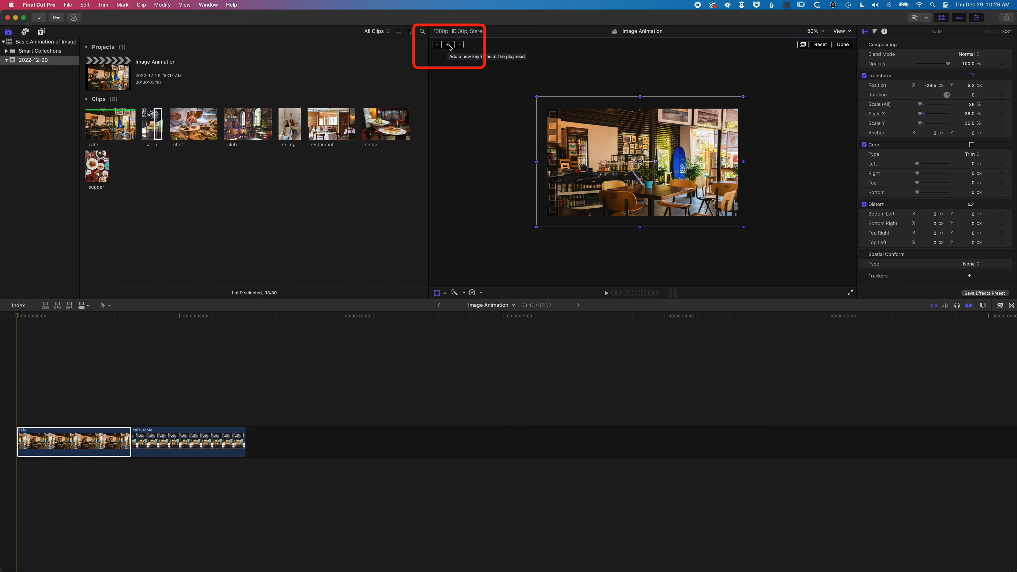
left_click(449, 46)
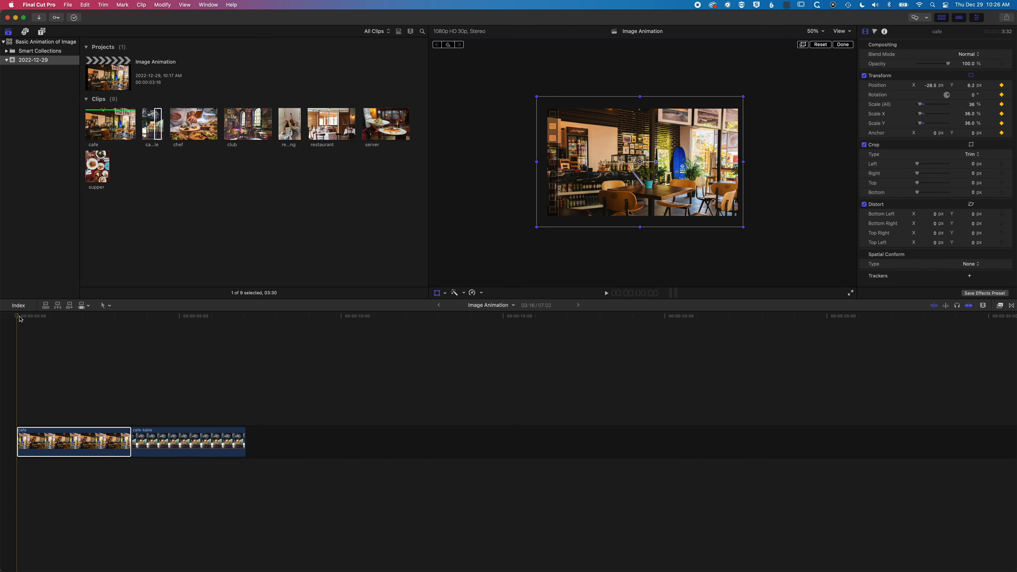
left_click_drag(21, 319, 100, 323)
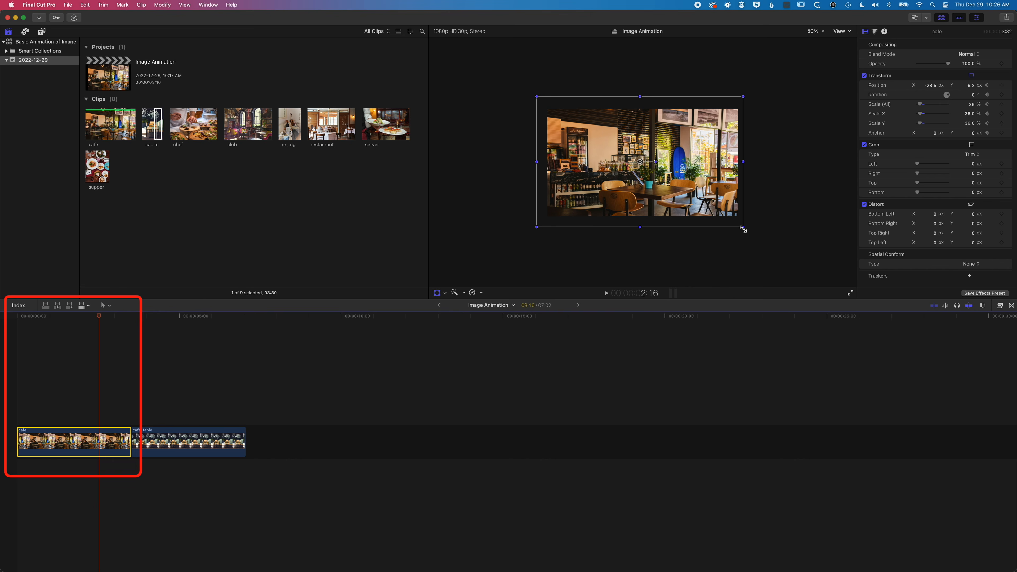
left_click_drag(742, 229, 758, 246)
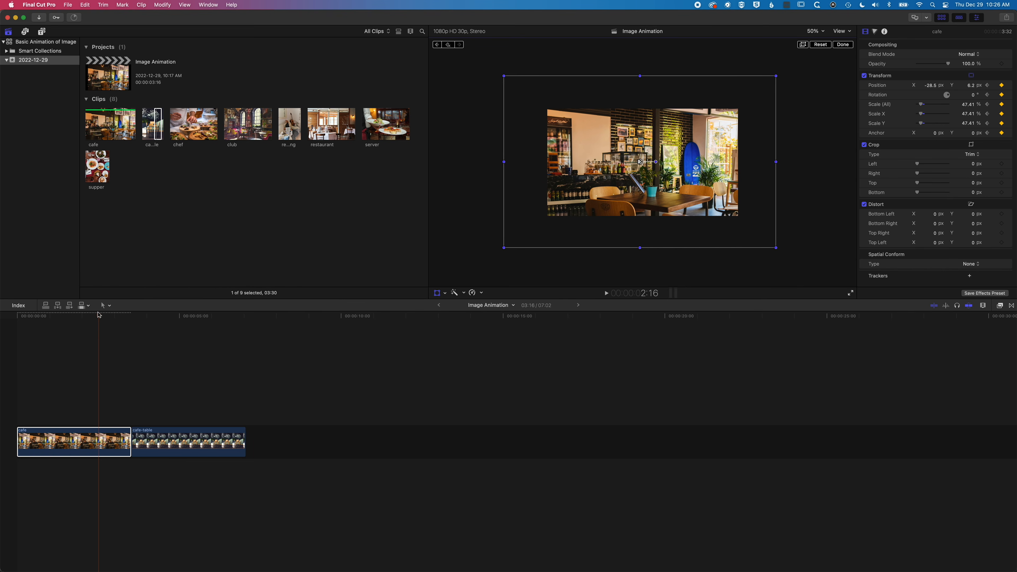
key("space")
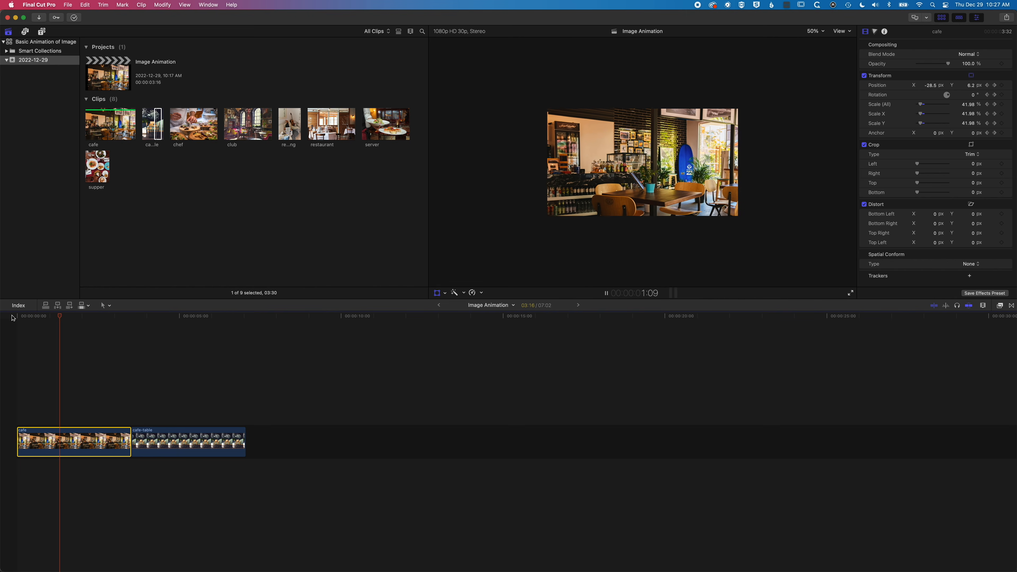
left_click_drag(137, 316, 110, 316)
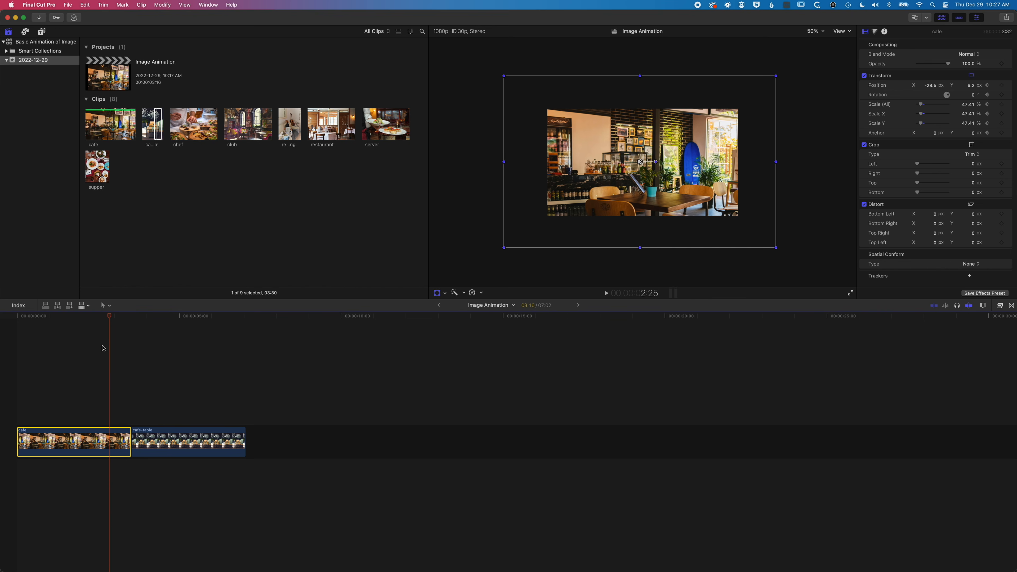
- Show the cafe clip's video animation and move its second transform keyframe earlier, to just before one second, returning the playhead to the start
right_click(88, 435)
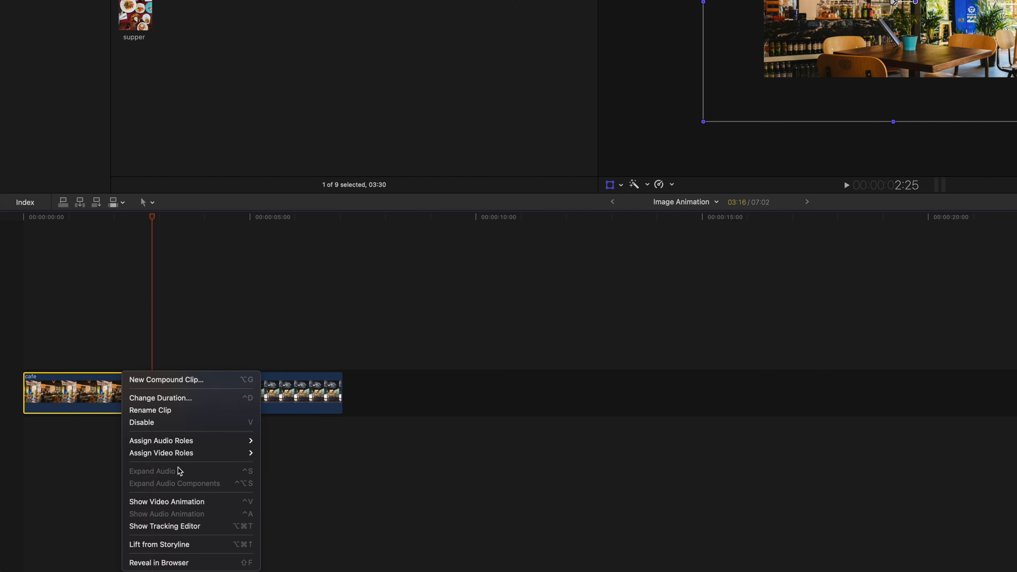
left_click(208, 506)
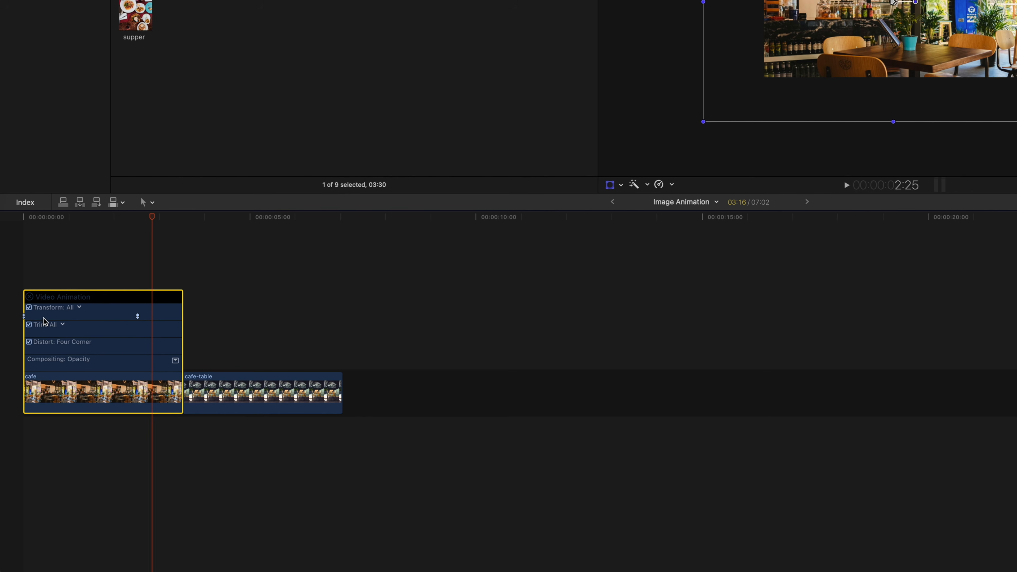
left_click(137, 220)
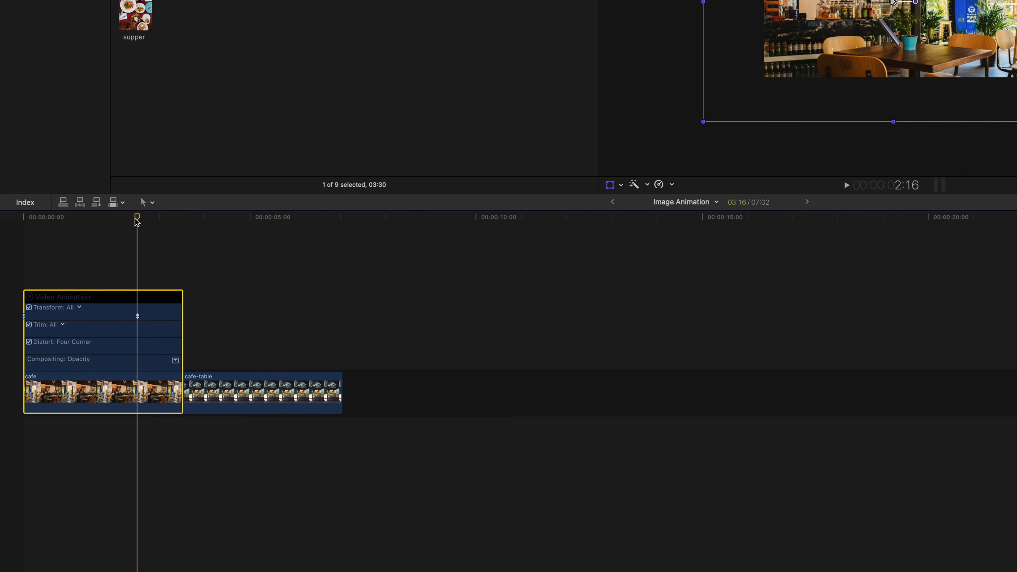
left_click_drag(137, 316, 63, 317)
left_click_drag(137, 218, 21, 219)
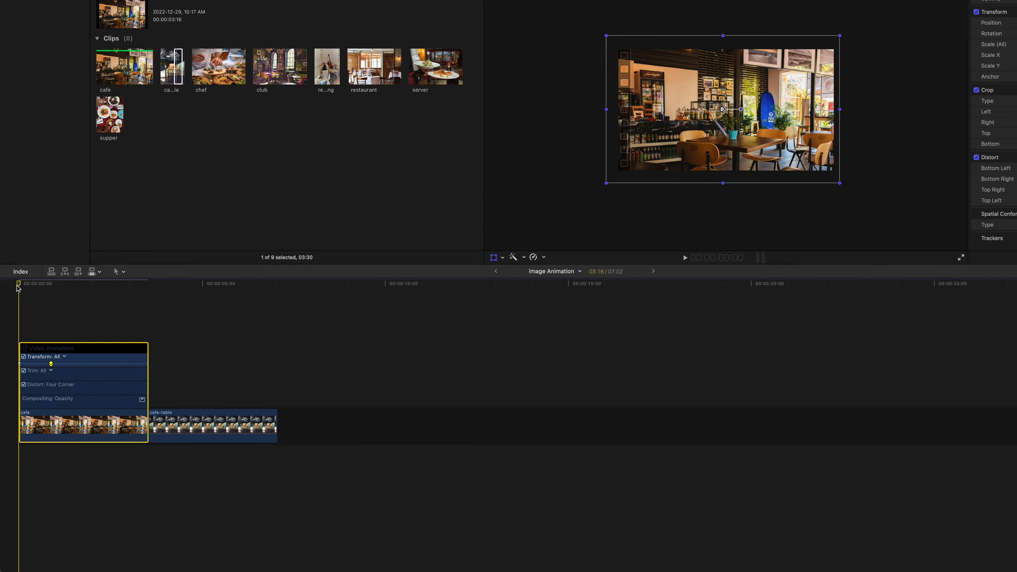
- Move the cafe clip's second transform keyframe to about 3:12, near the clip's end, and preview the zoom before and after
key("space")
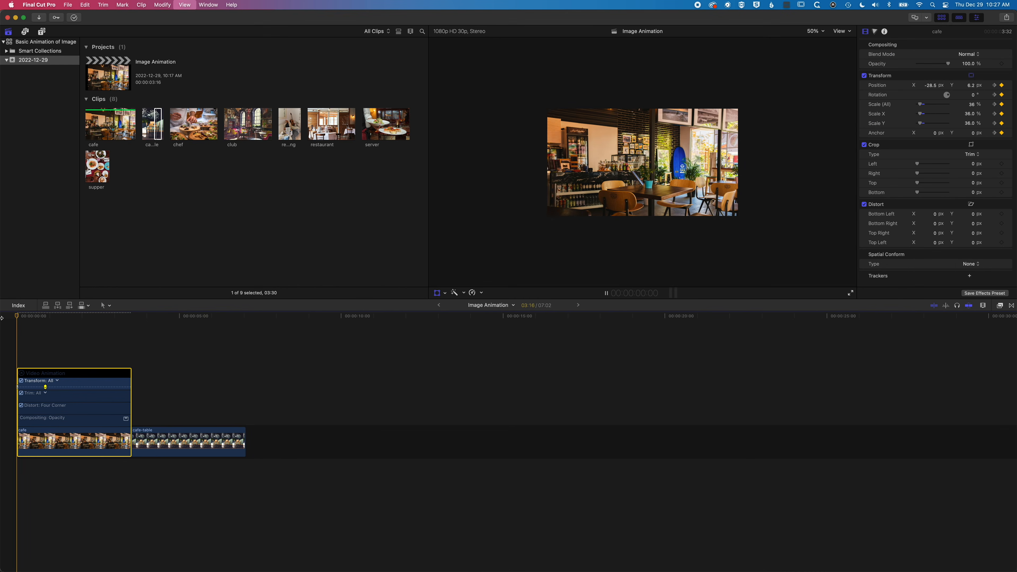
key("space")
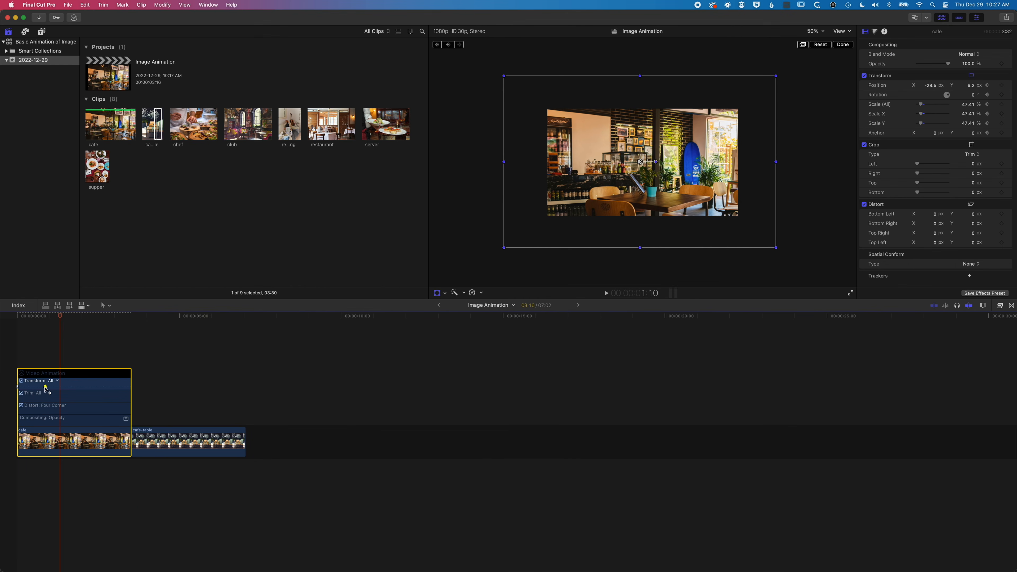
left_click_drag(45, 388, 128, 387)
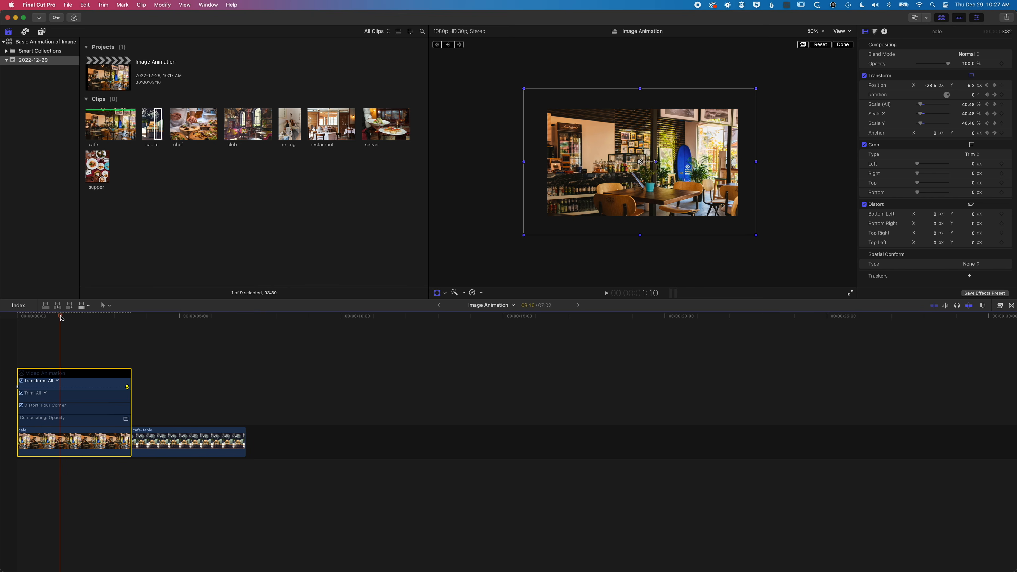
left_click_drag(60, 316, 4, 315)
key("space")
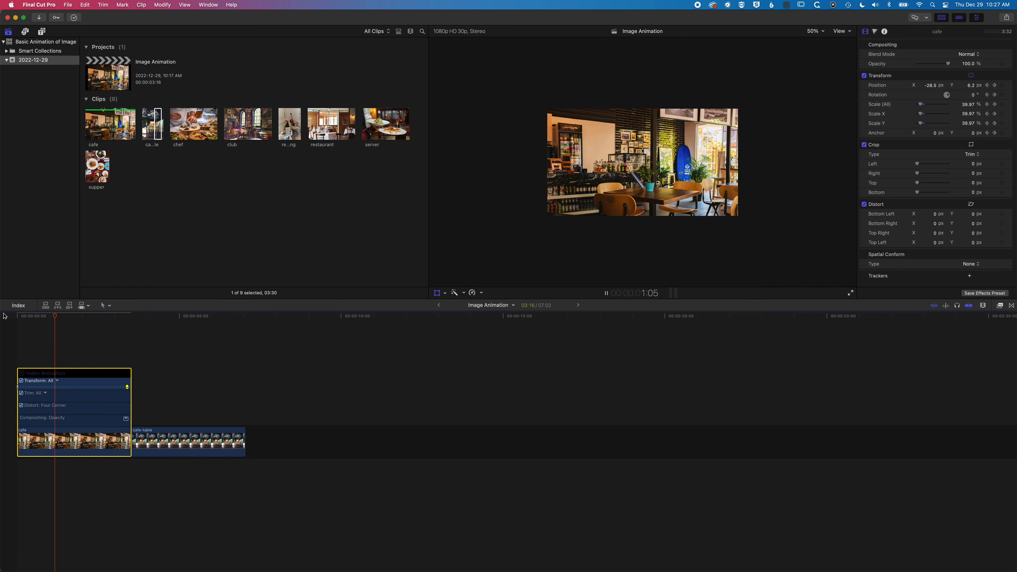
key("space")
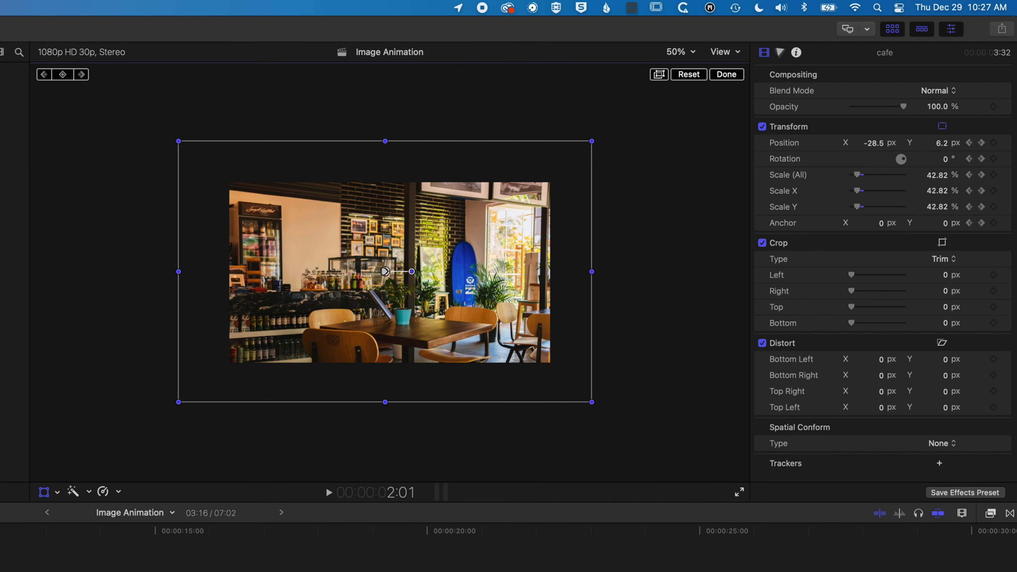
key("space")
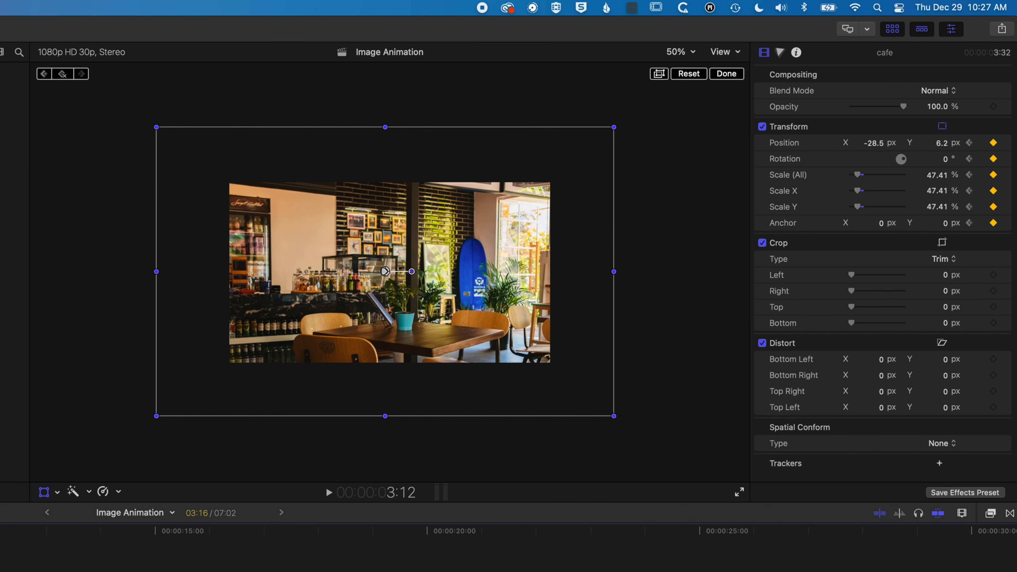
- At 3:12, move the cafe image to about X 199.5 px, Y 8.5 px and set its motion path's end point to Linear
left_click_drag(375, 318, 435, 317)
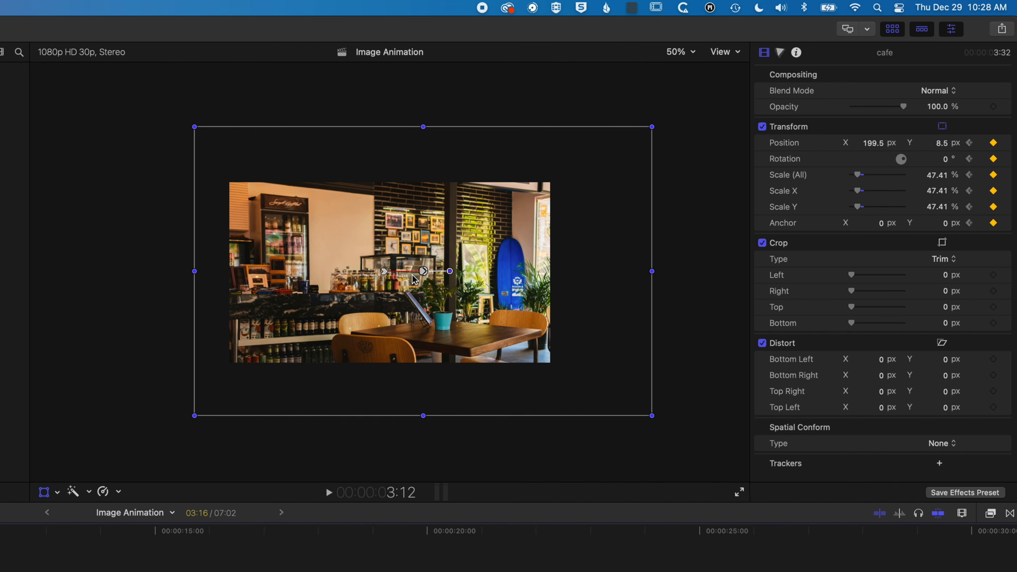
right_click(384, 272)
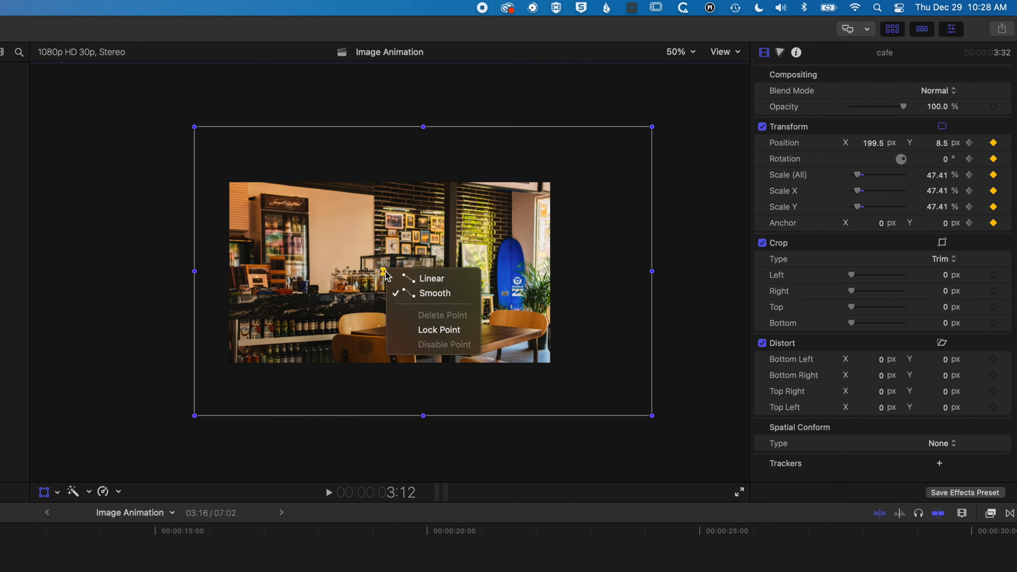
left_click(425, 286)
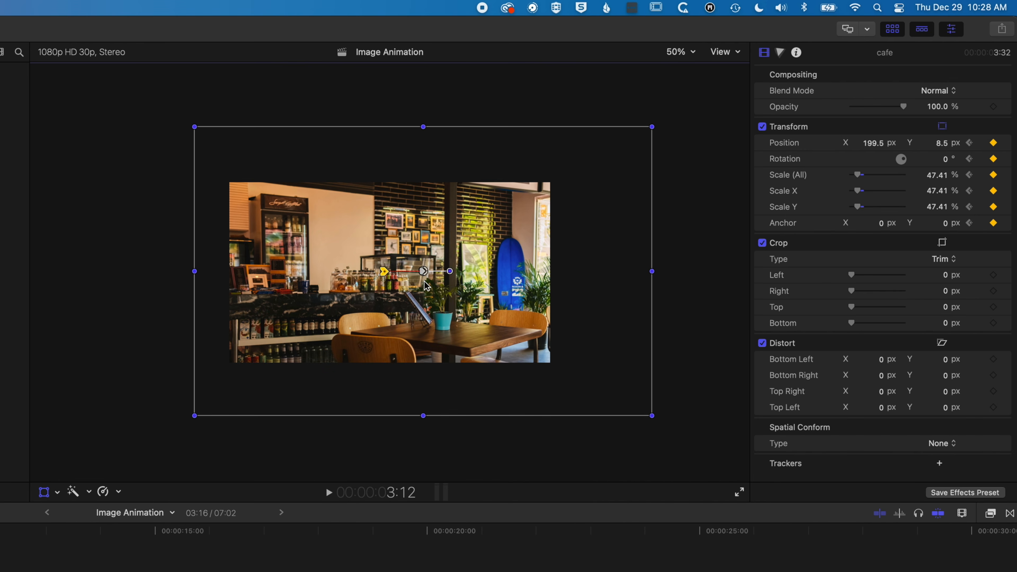
right_click(424, 271)
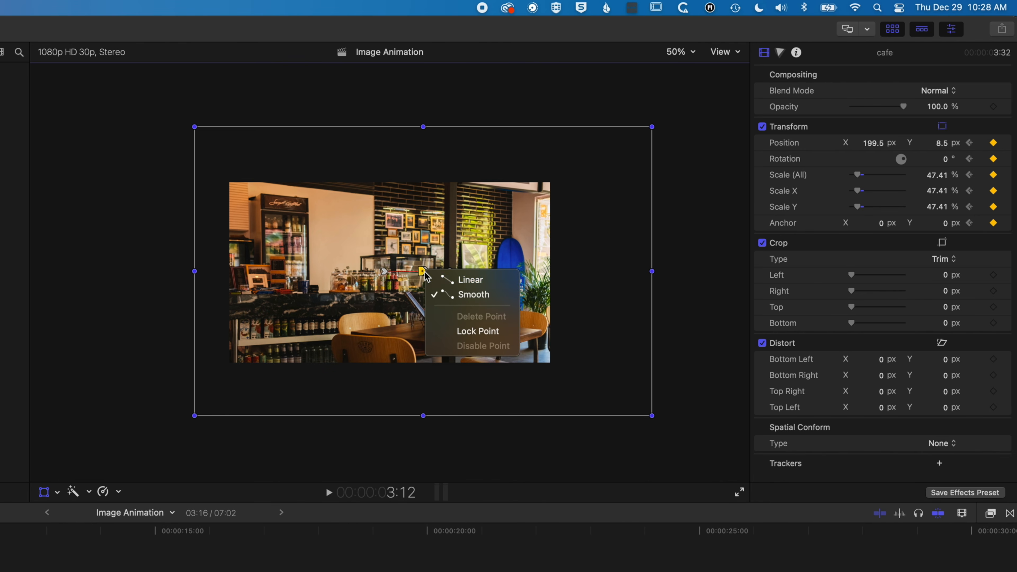
left_click(434, 280)
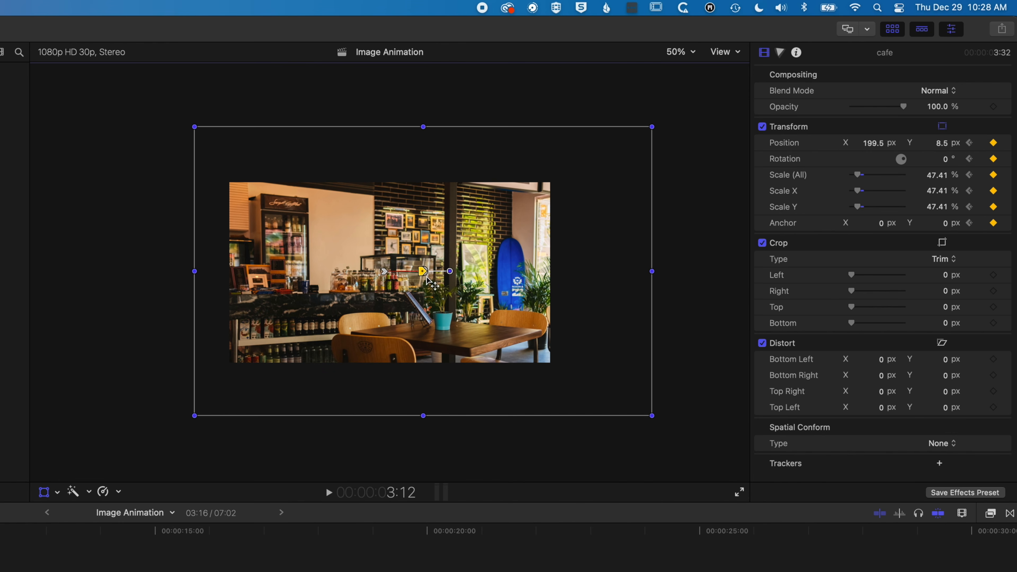
right_click(423, 272)
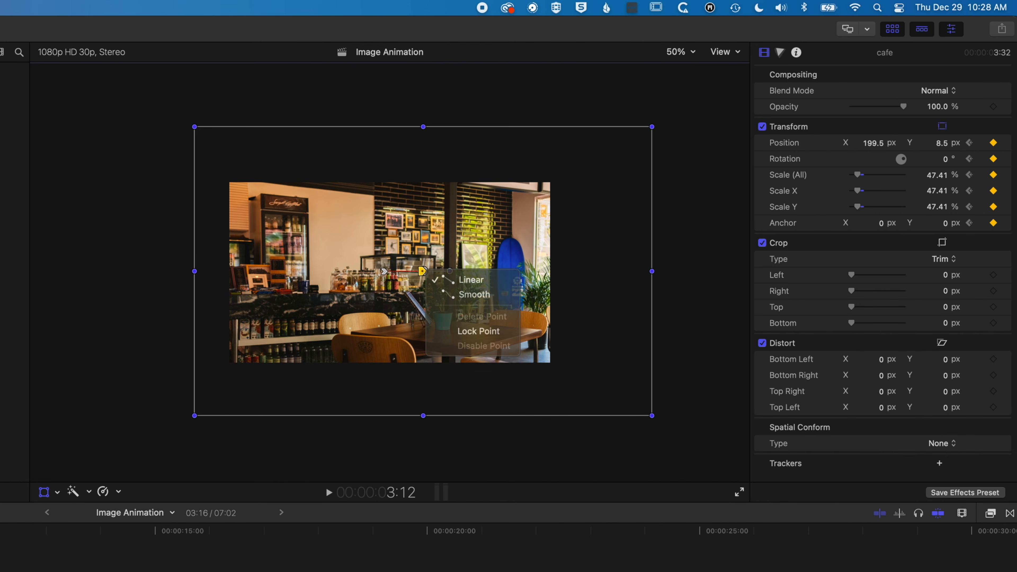
key("Escape")
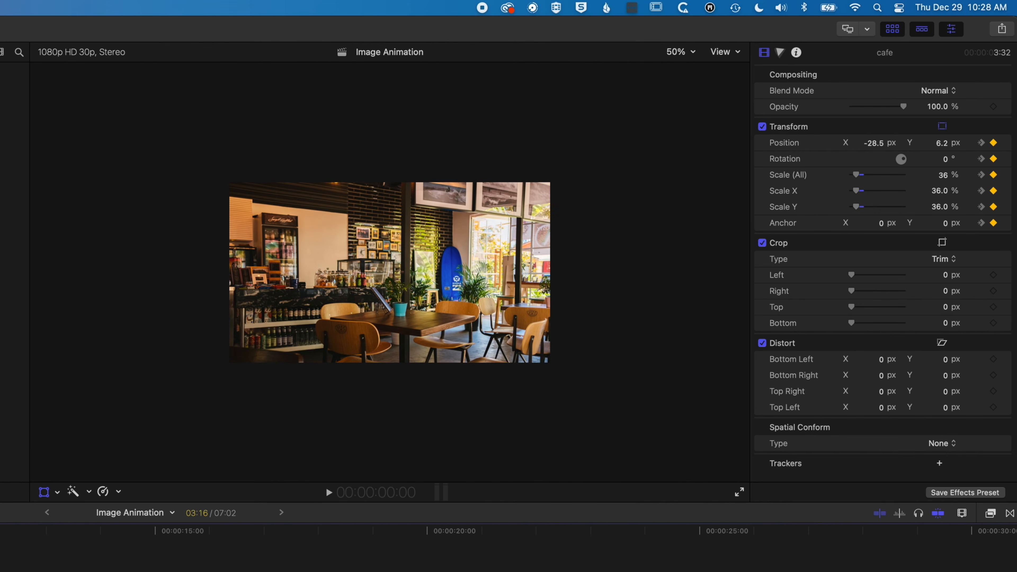
- Preview the cafe clip's combined zoom and pan from the start, and hide its video animation
key("space")
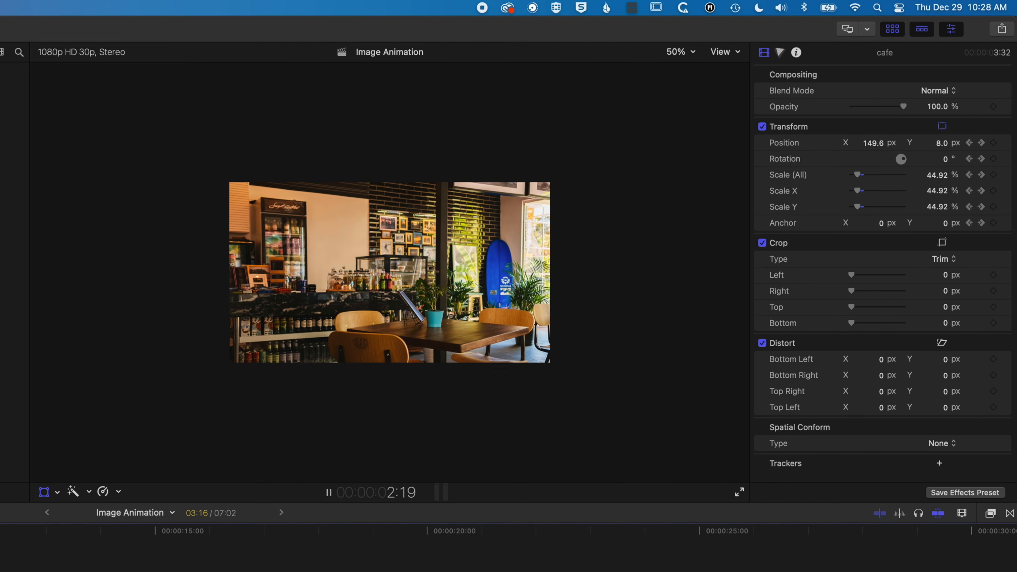
key("space")
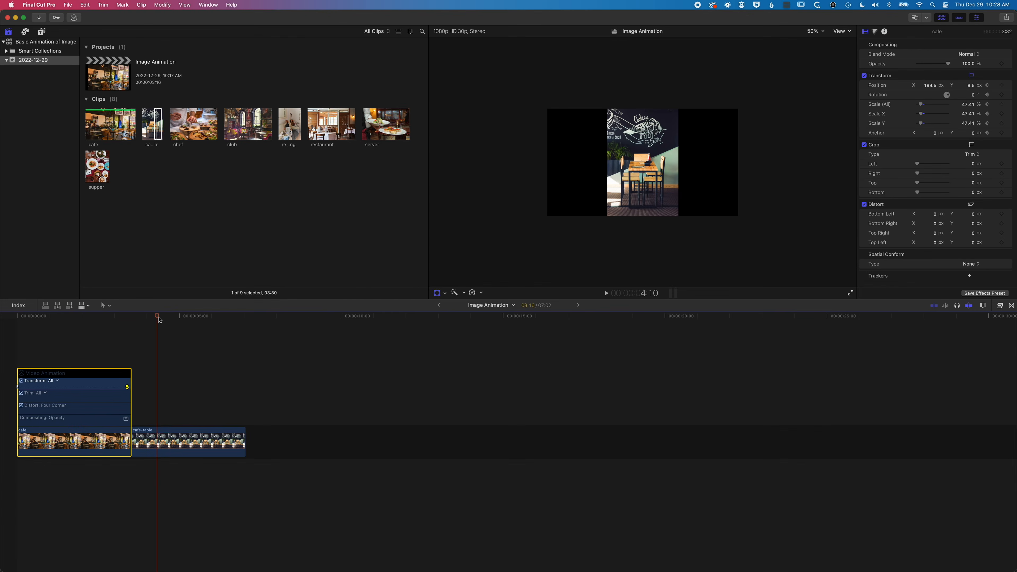
left_click_drag(158, 317, 127, 317)
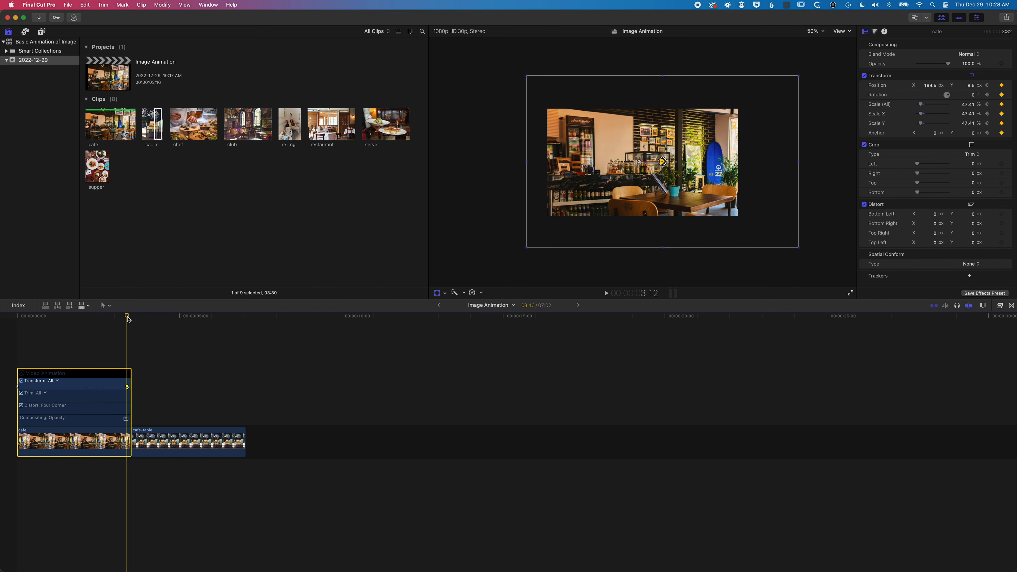
left_click(25, 375)
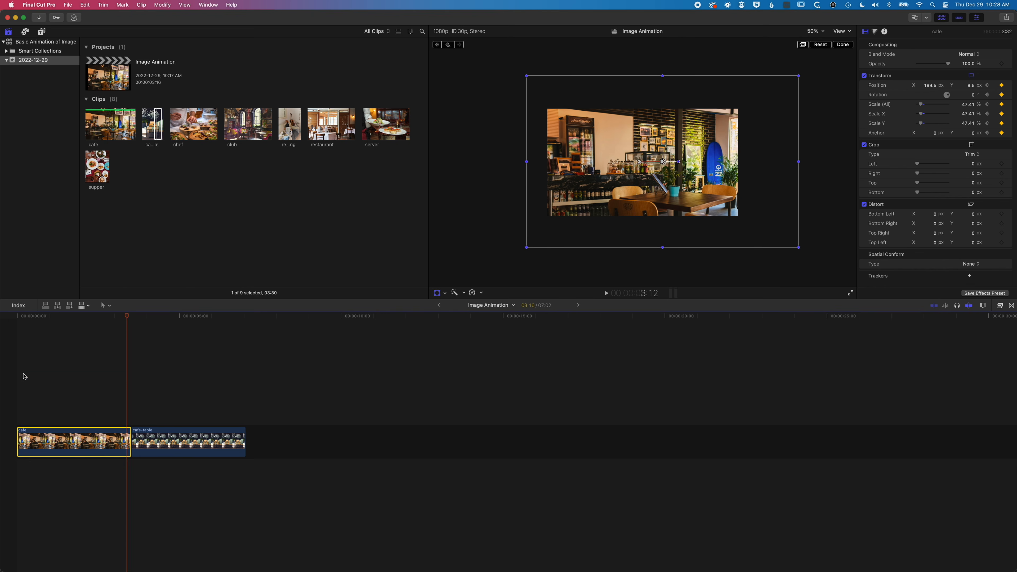
- Set the spatial conform type of the cafe-table clip to None
left_click_drag(128, 316, 190, 317)
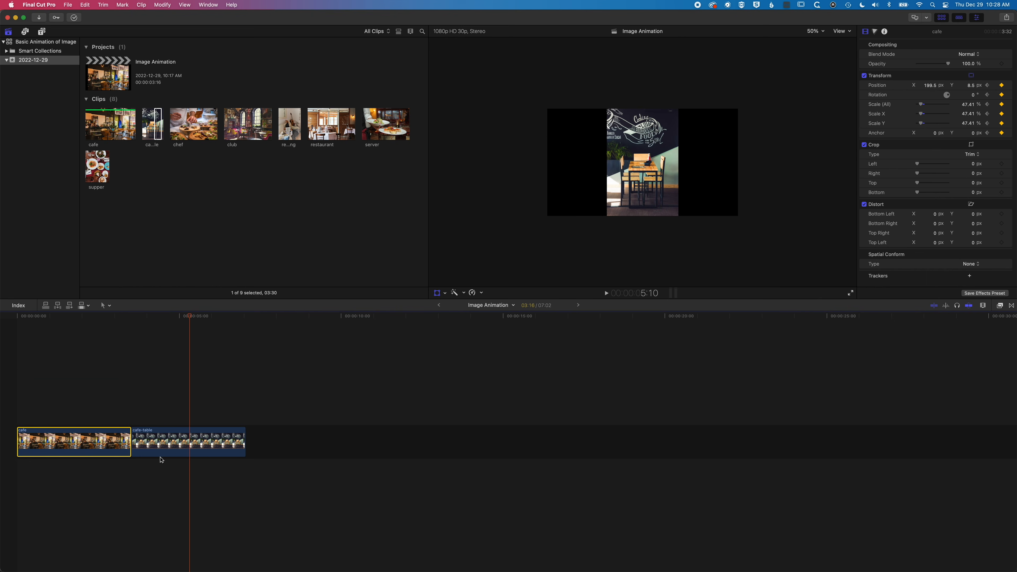
left_click(178, 442)
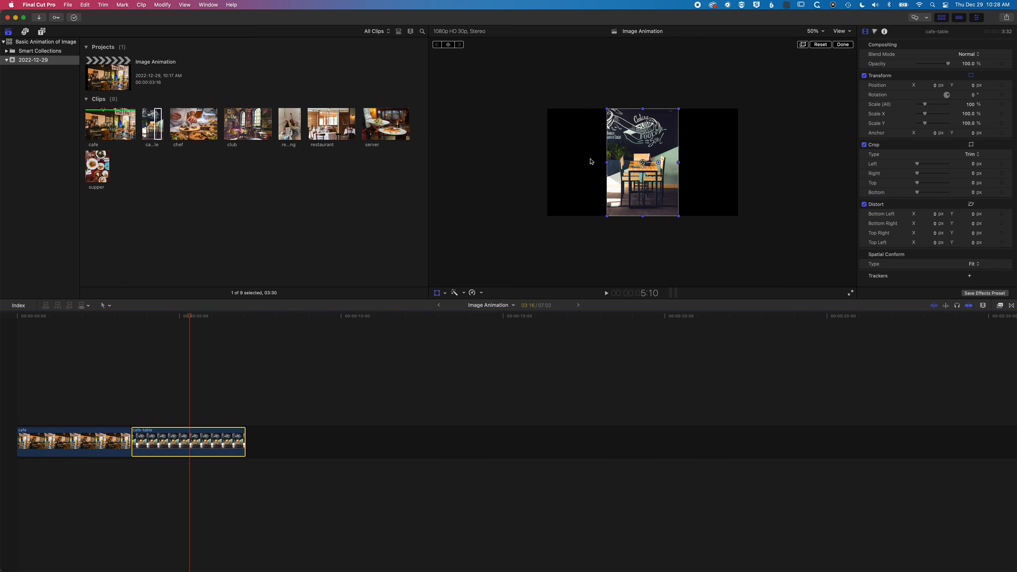
left_click(974, 265)
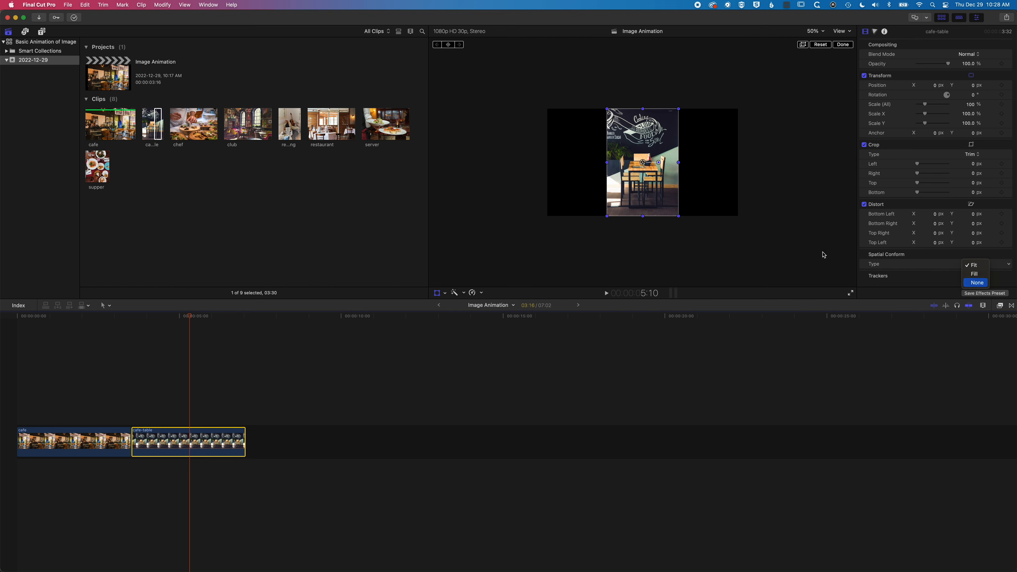
key("Return")
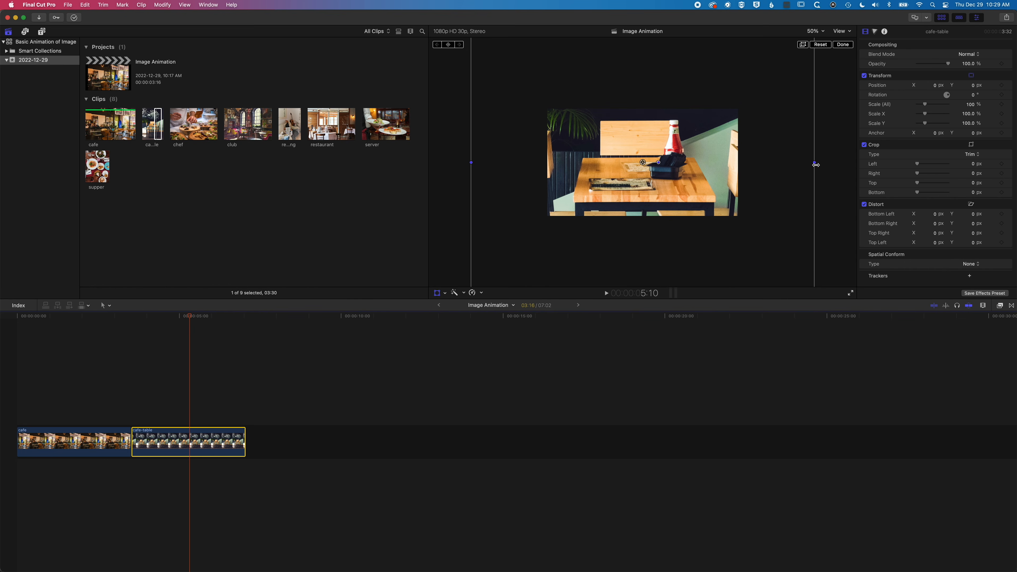
- Scale the cafe-table image proportionally to about 56.54% and move it down to about X 3.1 px, Y -667.5 px
left_click_drag(815, 164, 766, 163)
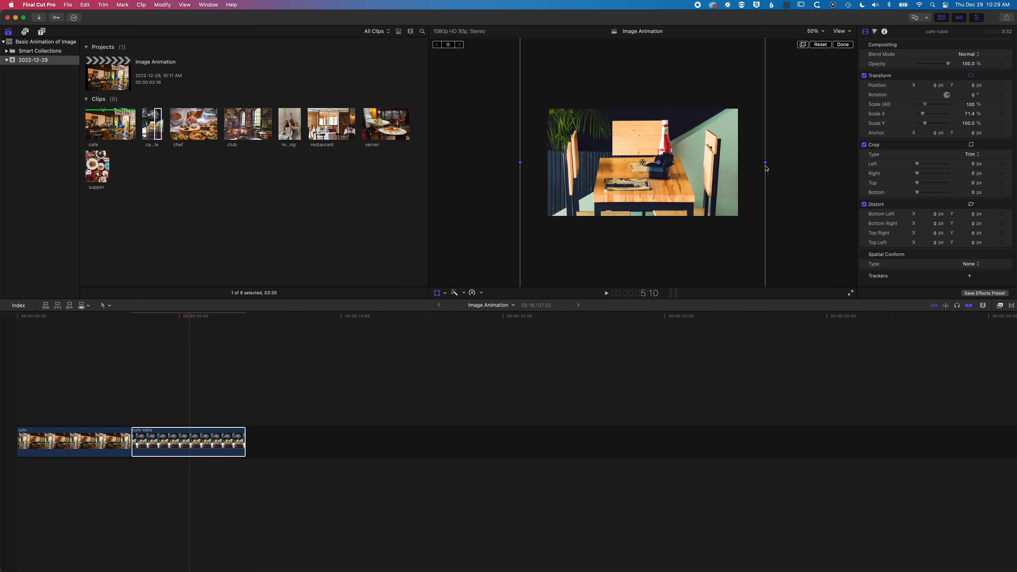
key("super+z")
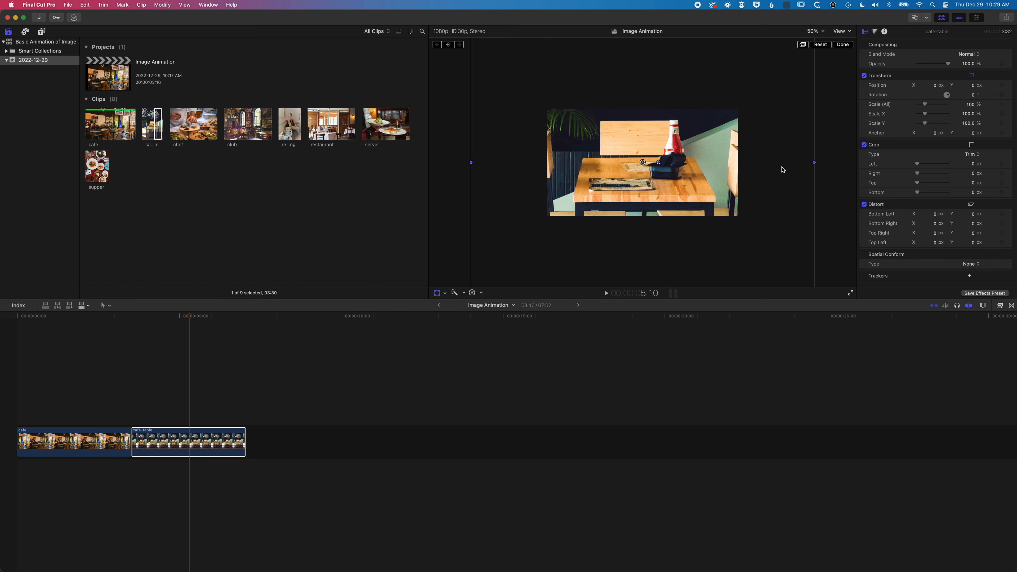
left_click_drag(816, 163, 739, 164)
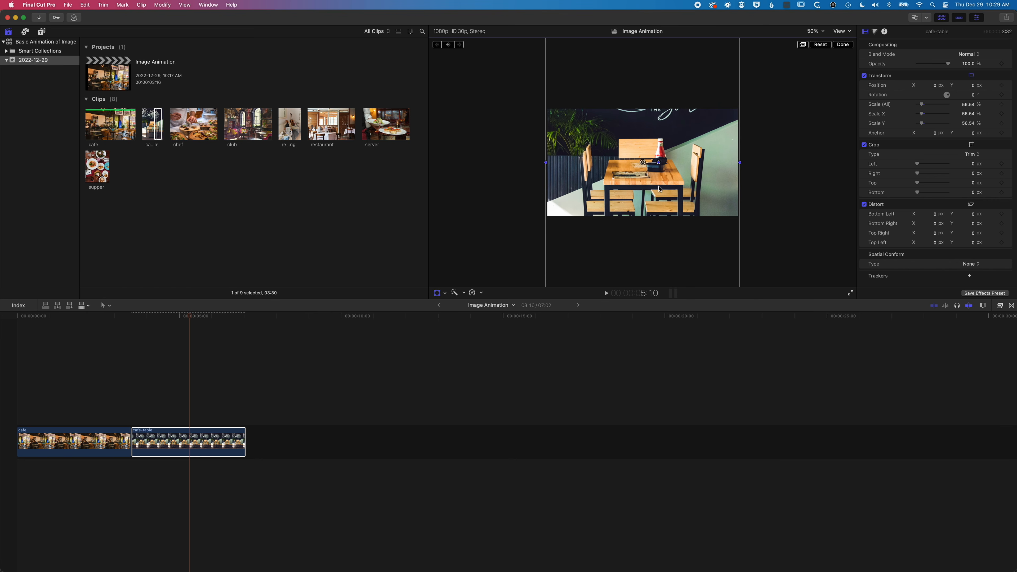
left_click_drag(659, 190, 661, 254)
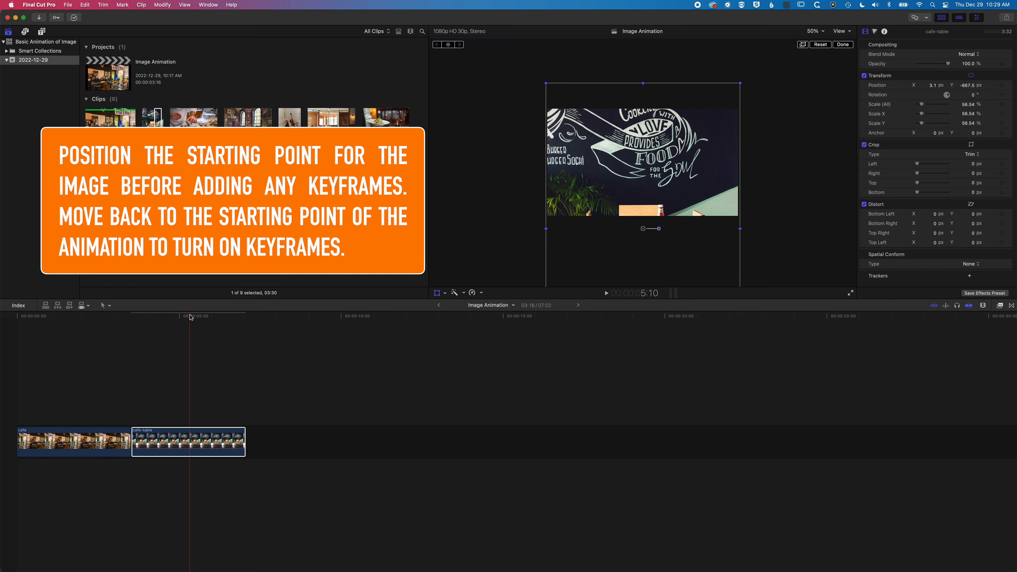
- Add a transform keyframe at the cafe-table clip's start and move the image up to about X 5.4 px, Y 30.3 px at 6:14
left_click(133, 318)
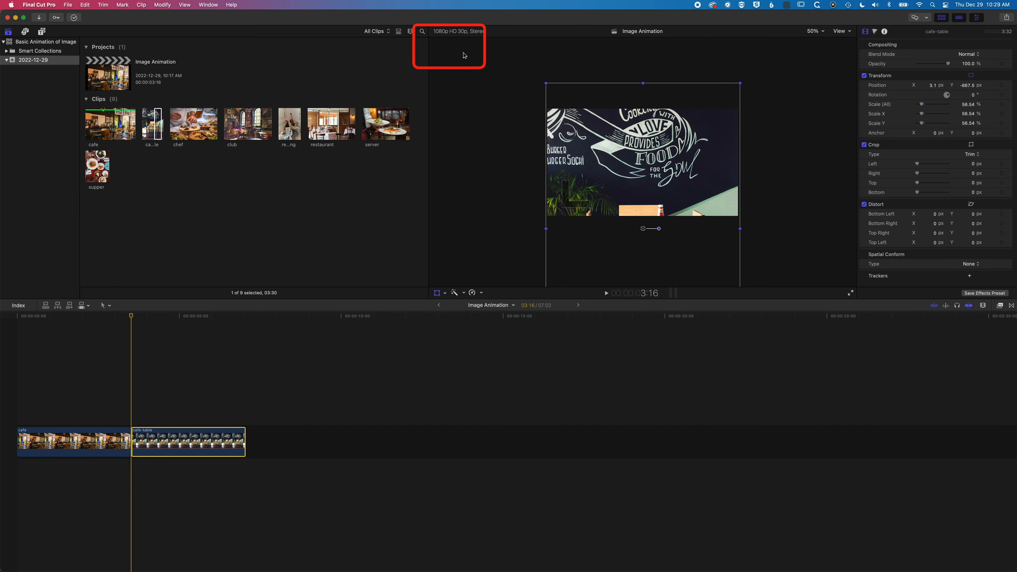
left_click(437, 293)
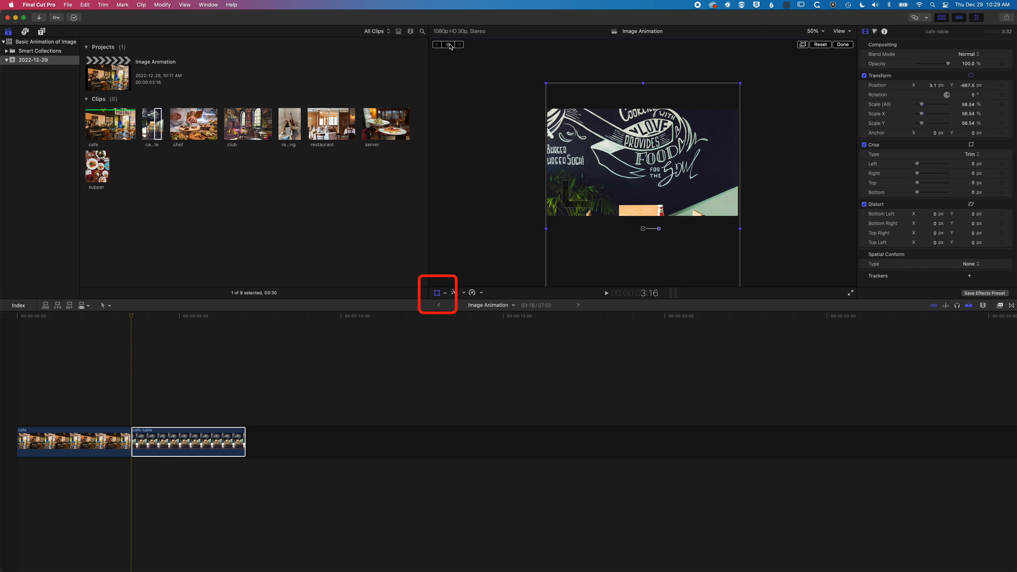
left_click(449, 45)
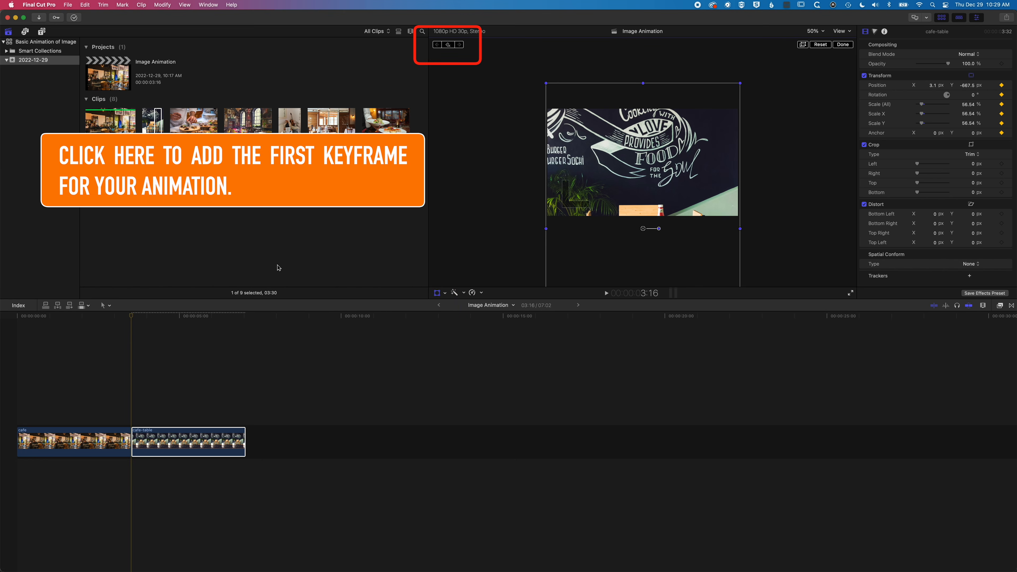
left_click_drag(132, 315, 227, 316)
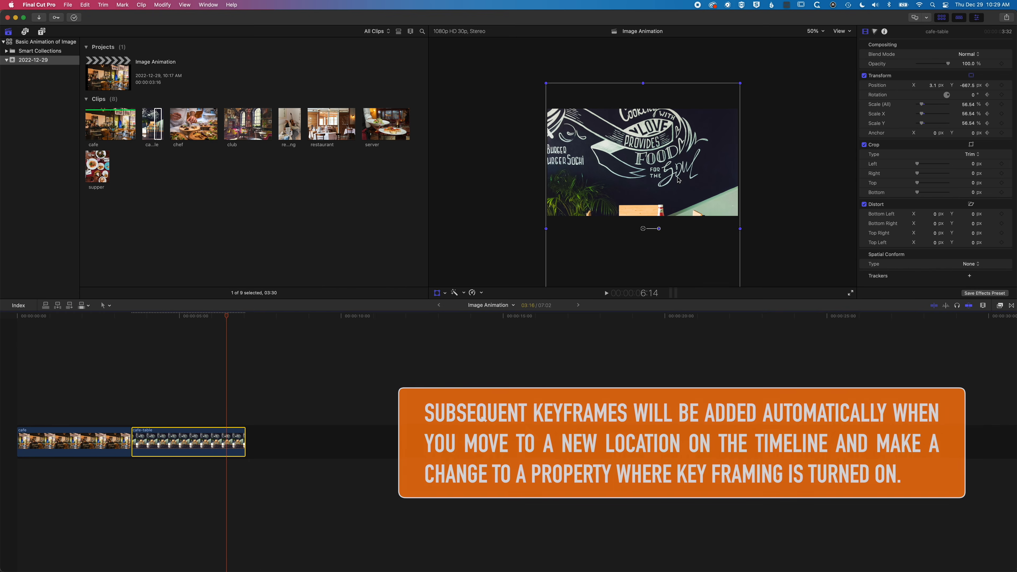
left_click_drag(617, 263, 621, 196)
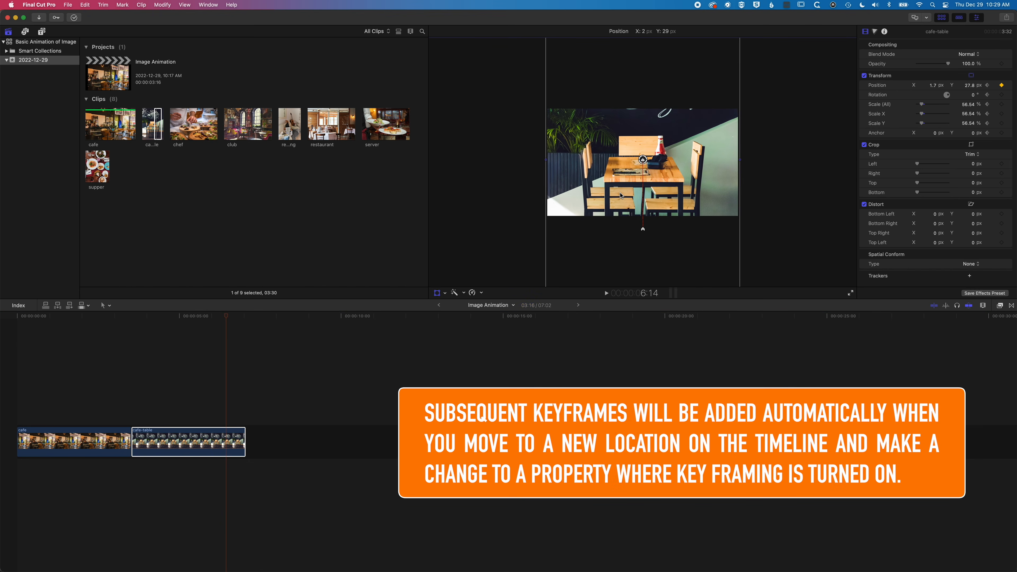
- Play back the cafe-table clip's vertical pan twice from around the clip's start
left_click_drag(225, 317, 136, 320)
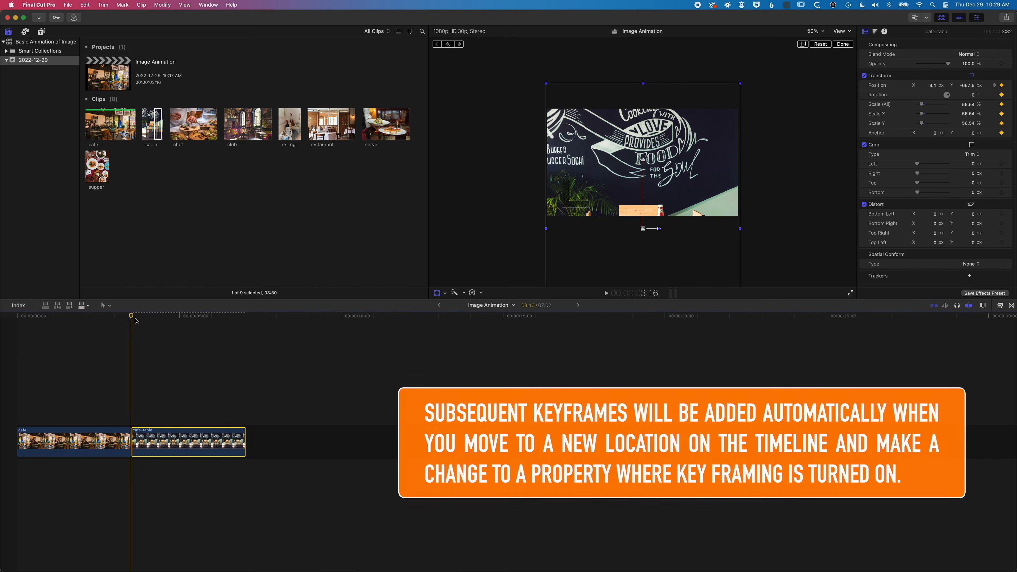
key("space")
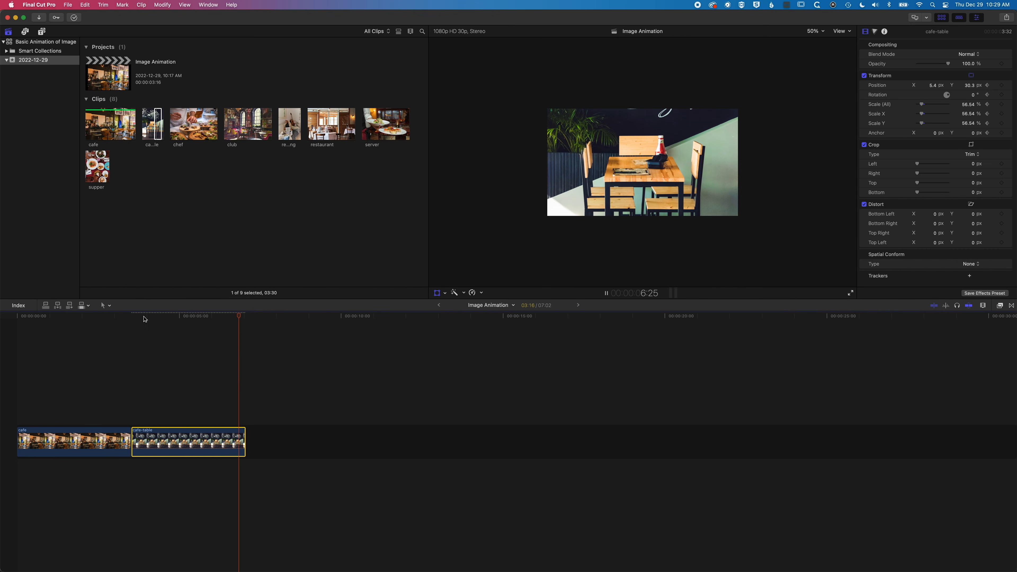
left_click_drag(241, 317, 118, 317)
key("space")
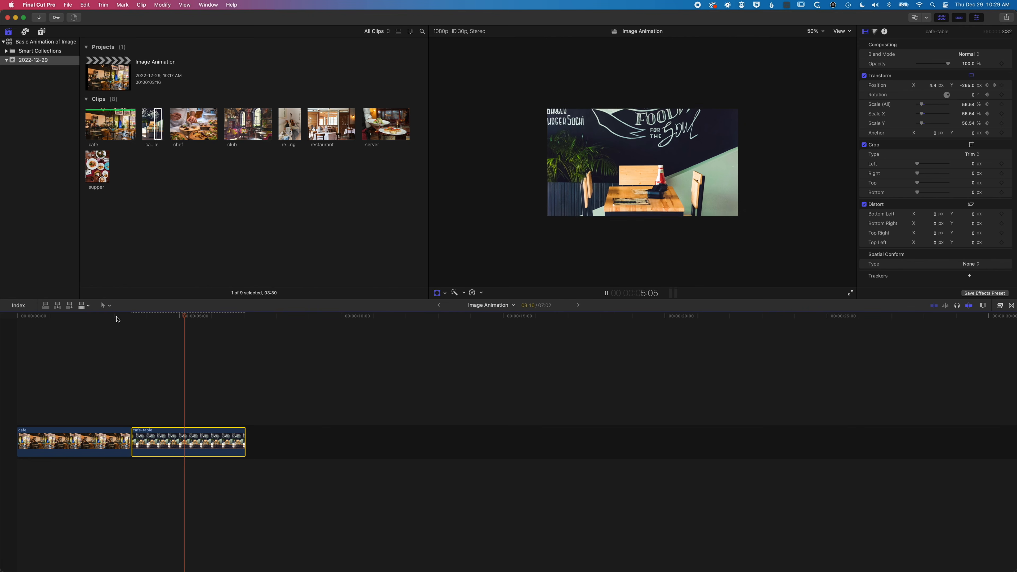
key("space")
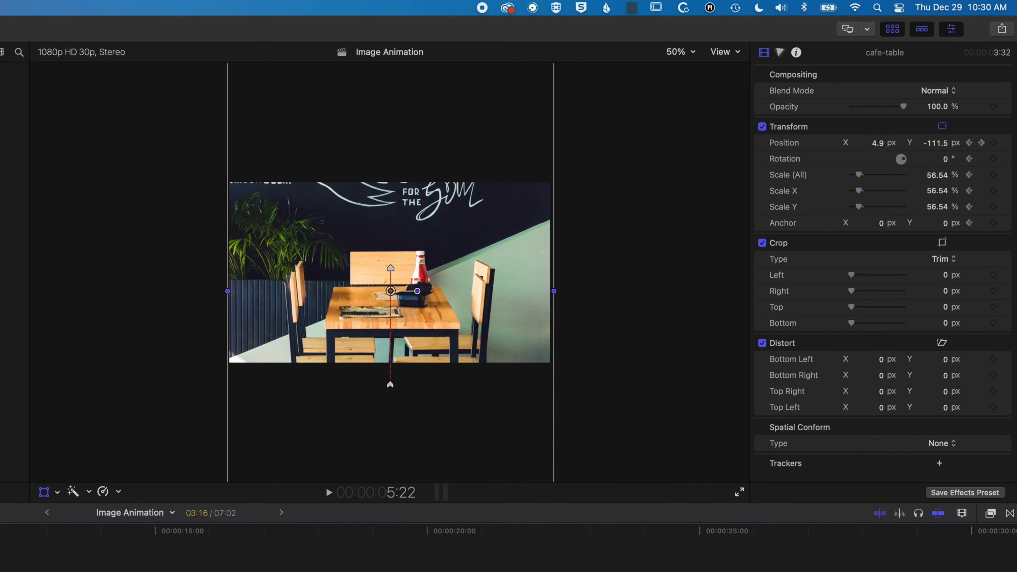
- Set both the end and start motion-path points of the cafe-table image's vertical pan to Linear
right_click(391, 269)
left_click(410, 273)
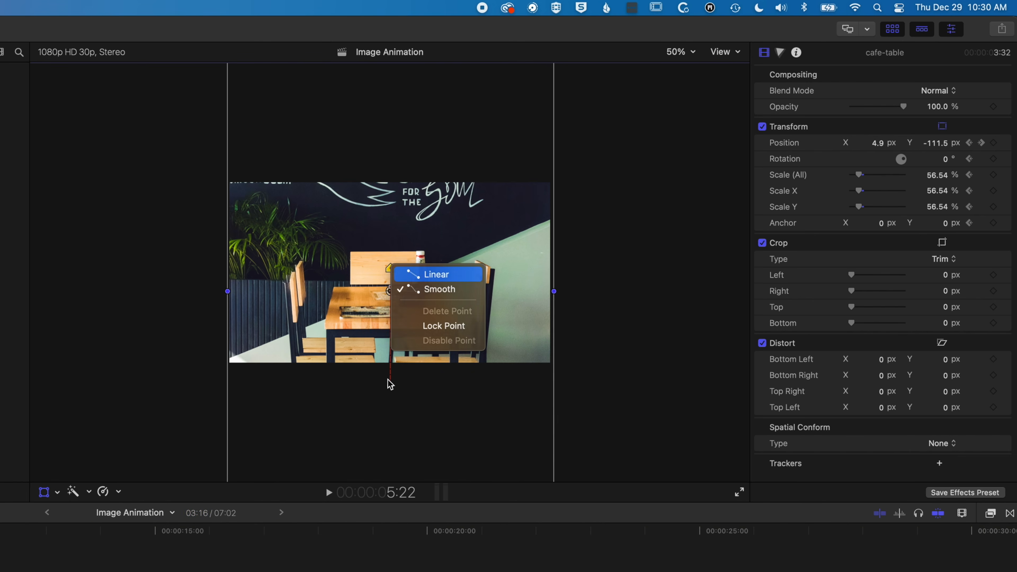
right_click(390, 385)
left_click(411, 390)
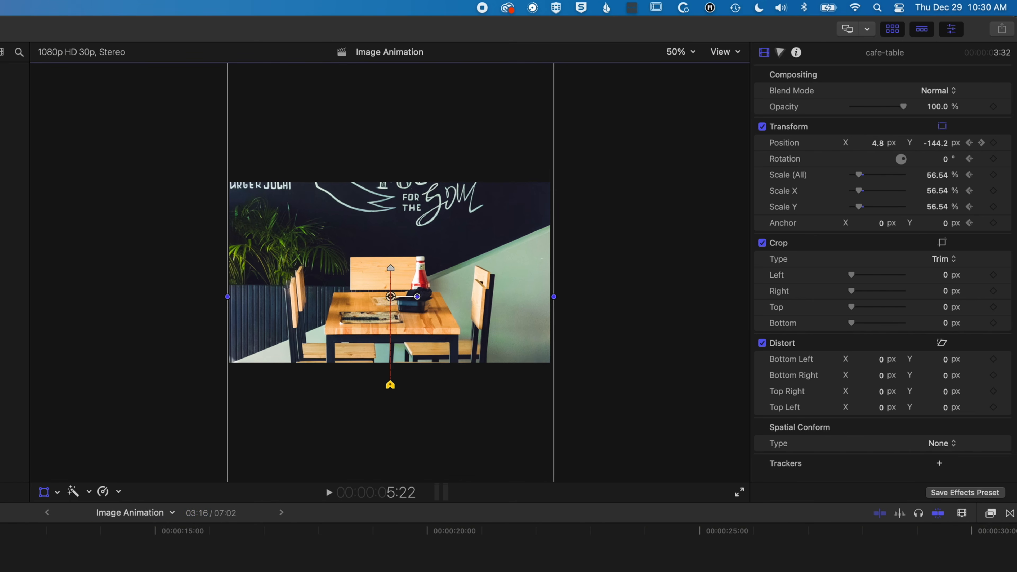
left_click(391, 385)
- Play back the cafe-table clip's linear pan, then return the playhead to about 3:29 near the clip's start
key("space")
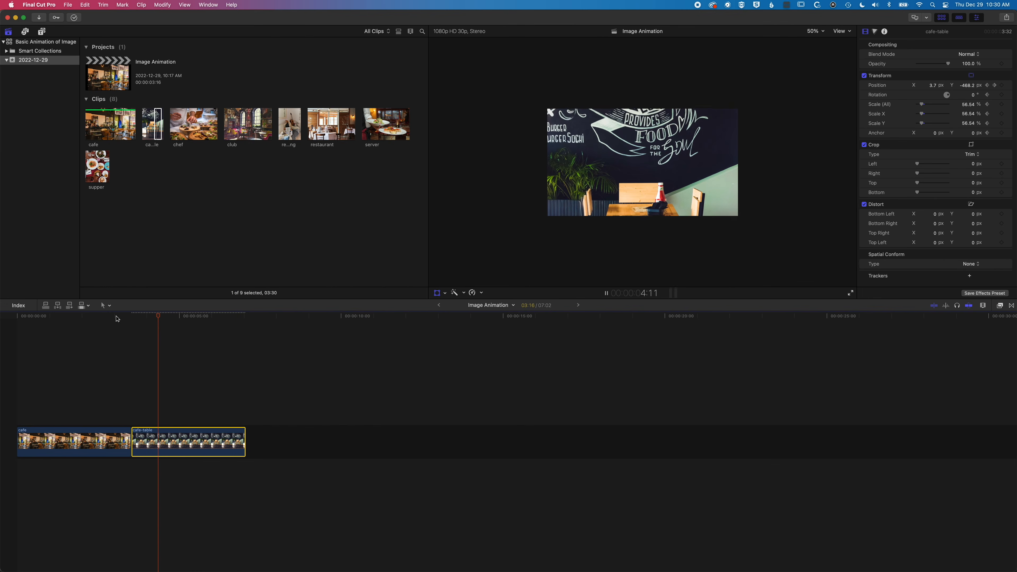
key("space")
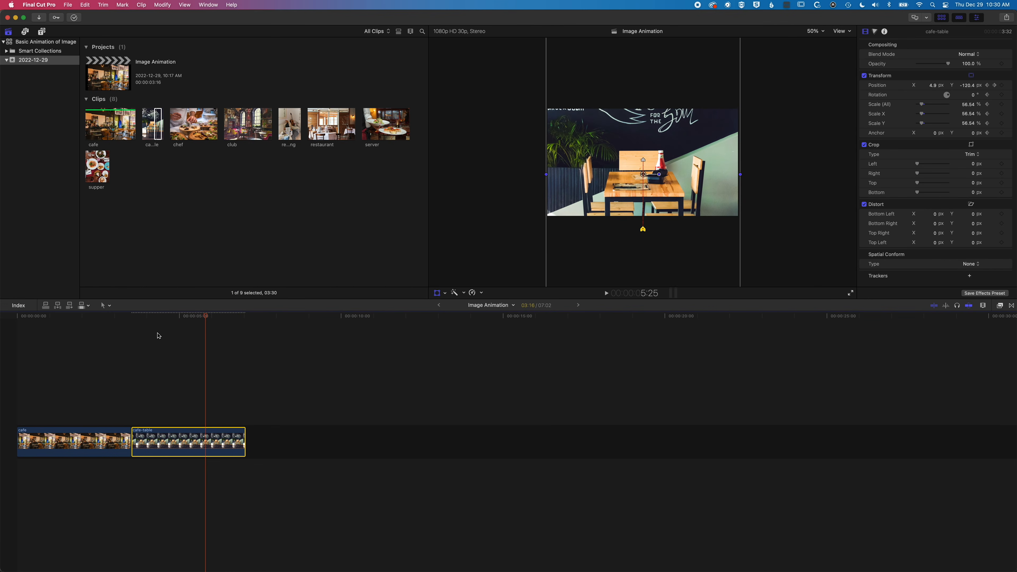
left_click_drag(197, 320, 146, 320)
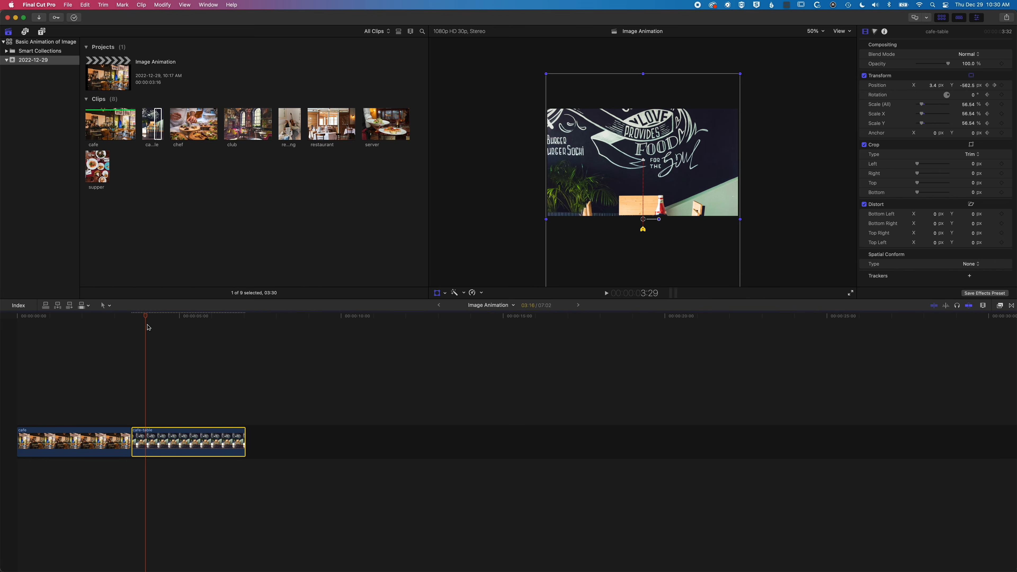
- Trim the adjoining ends of the cafe and cafe-table clips, join them with a Cross Dissolve from Dissolves, and preview the transition
mouse_move(133, 445)
left_mouse_down()
mouse_move(154, 444)
mouse_move(125, 440)
left_mouse_up()
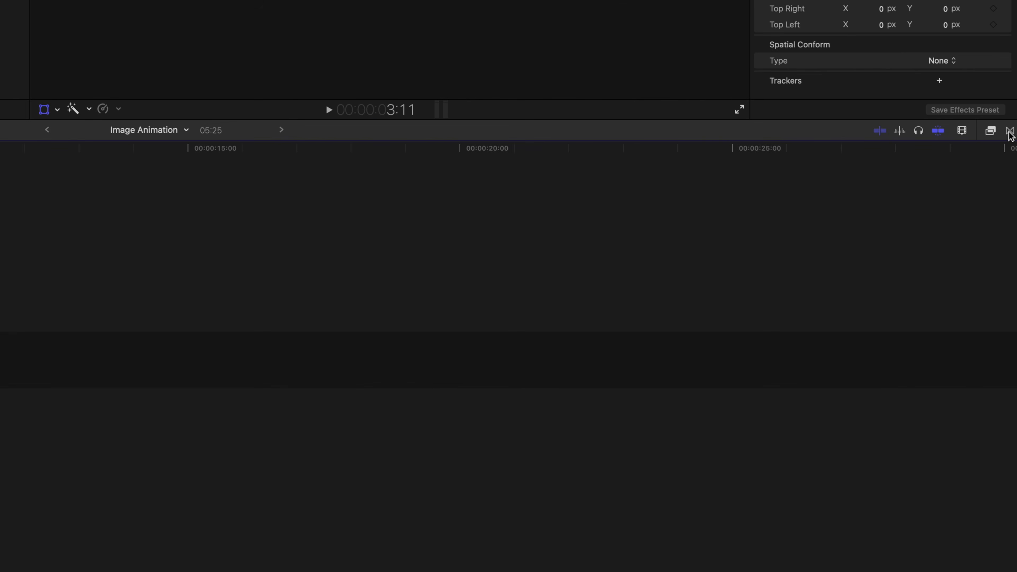
left_click(1010, 131)
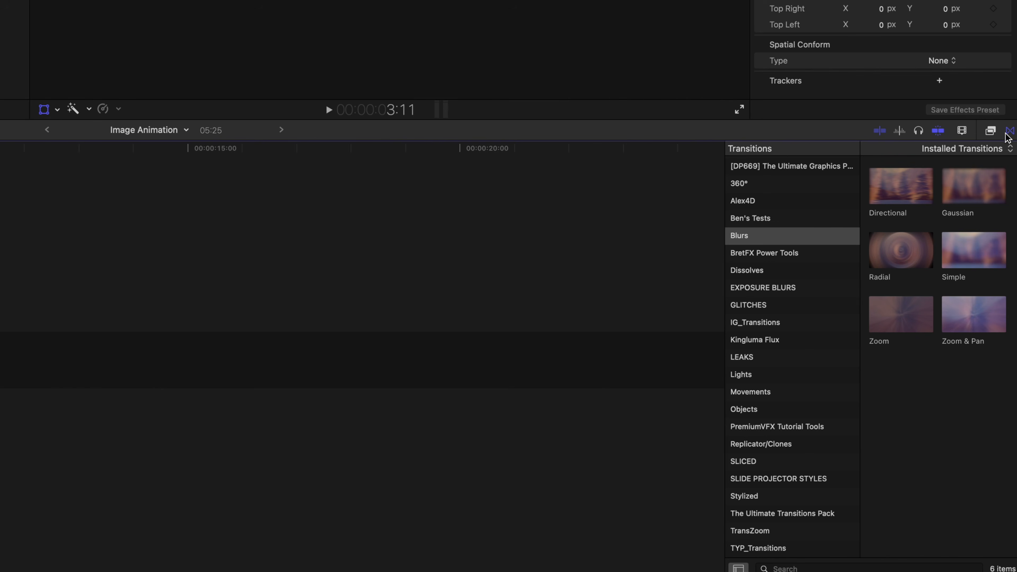
scroll(765, 281, "up", 1)
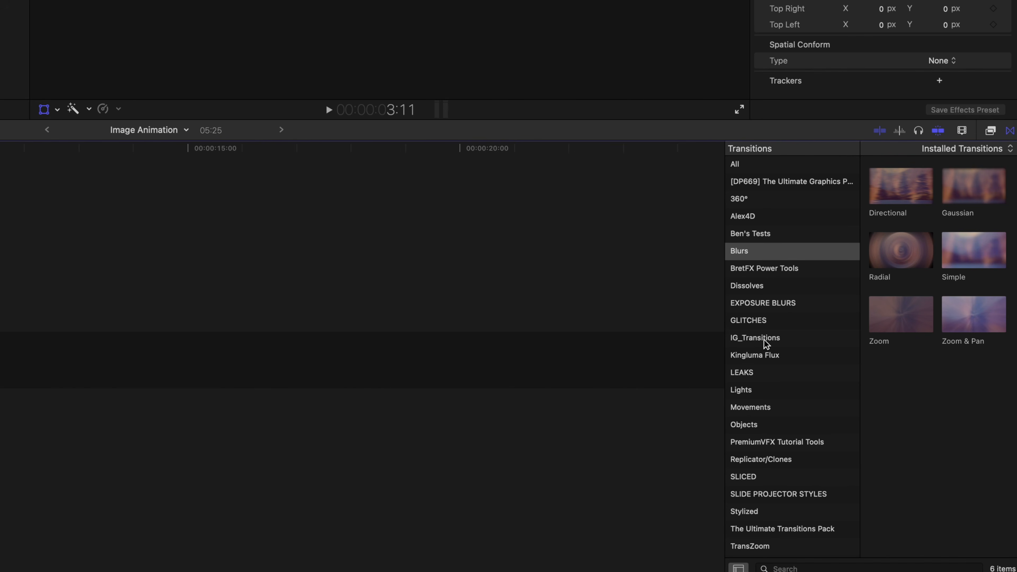
left_click(761, 285)
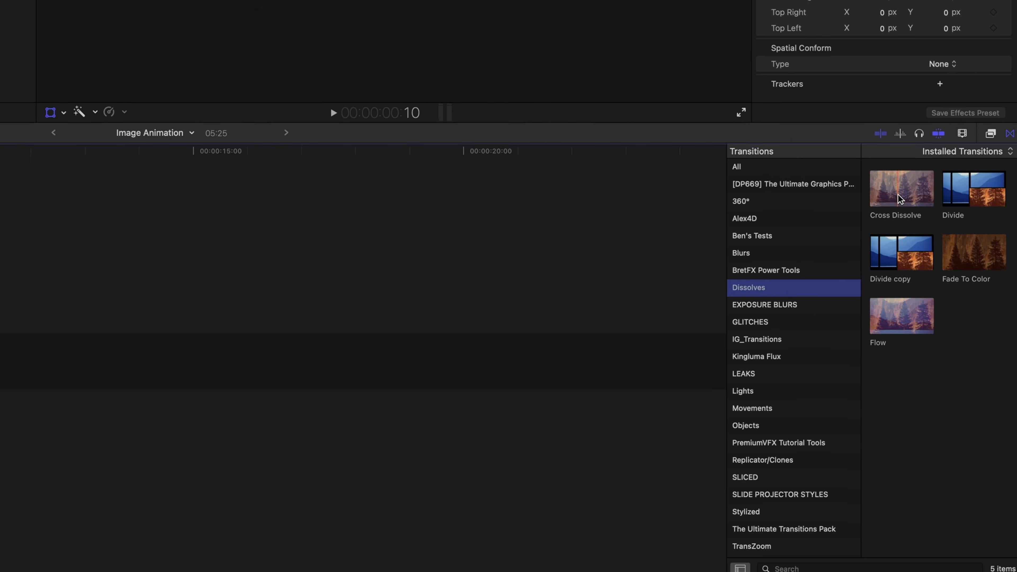
left_click_drag(898, 195, 137, 443)
left_click(112, 320)
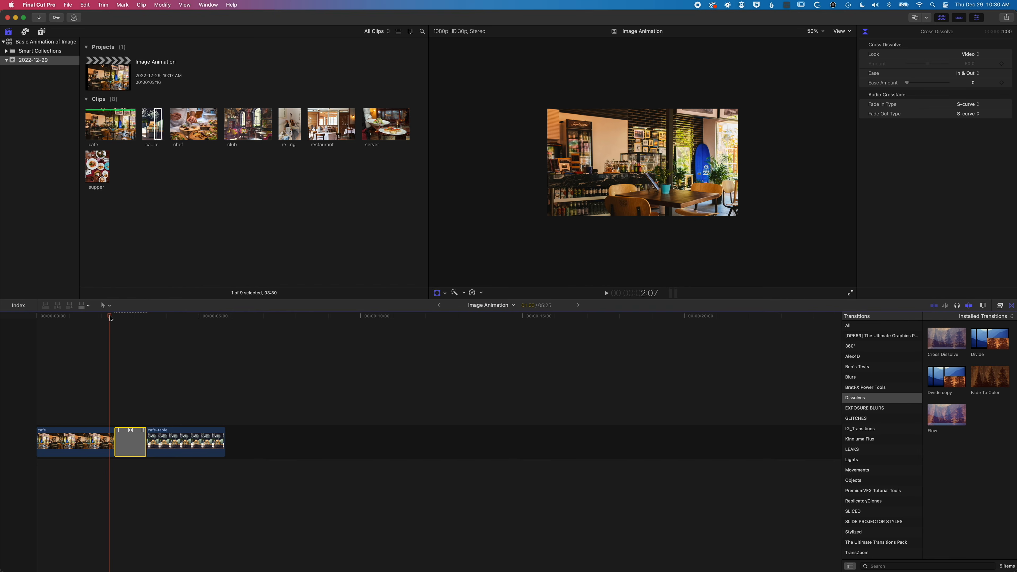
key("space")
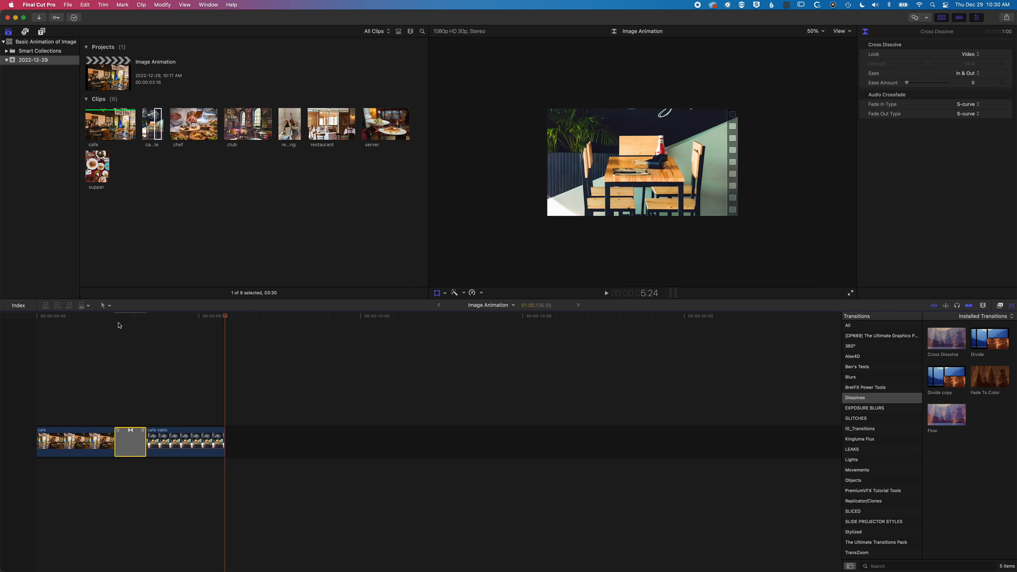
- Show the cafe-table clip's Video Animation, extend the clip to end at 10:28, and move its closing transform keyframe near the new end
left_click(179, 442)
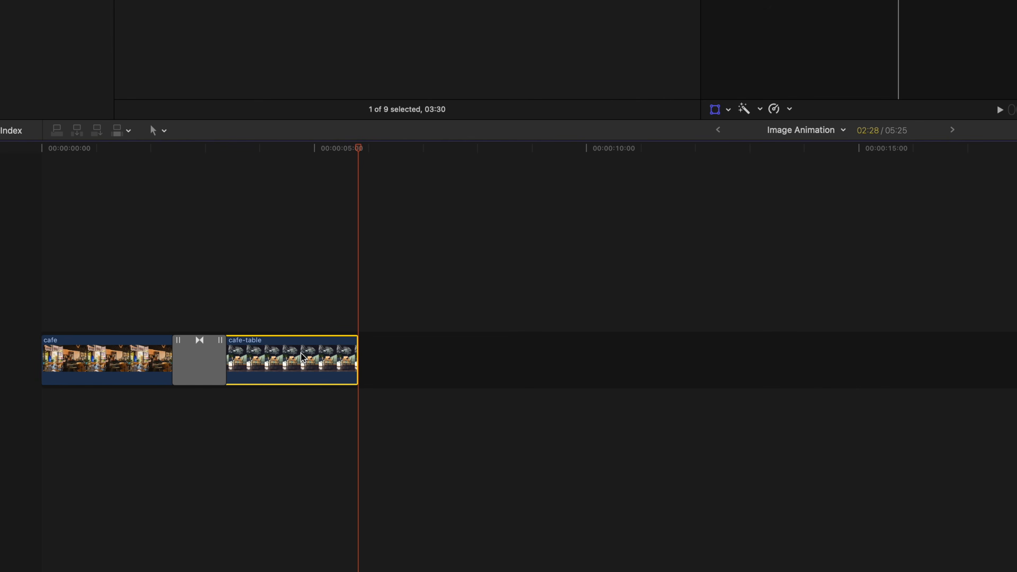
right_click(301, 355)
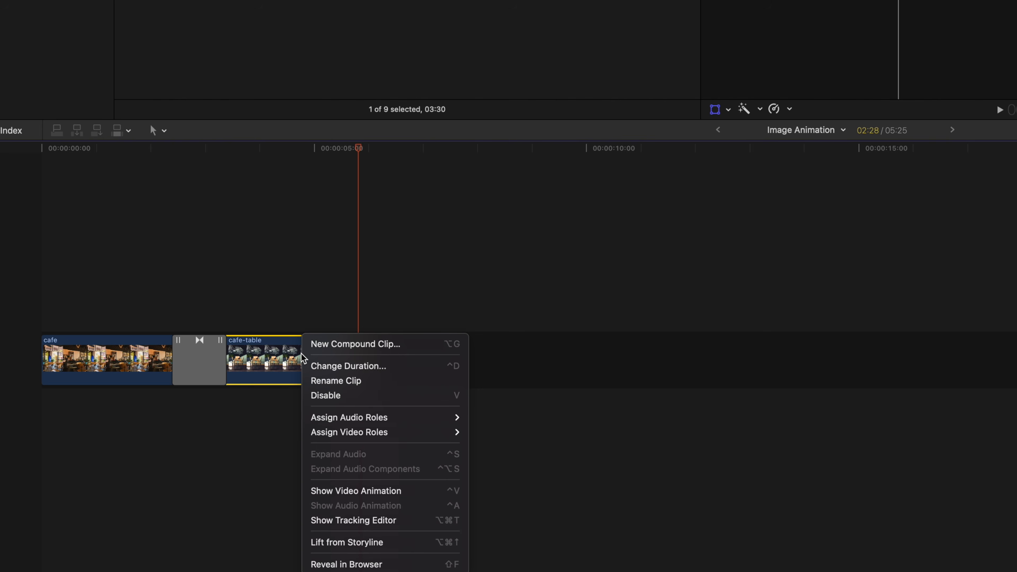
left_click(360, 491)
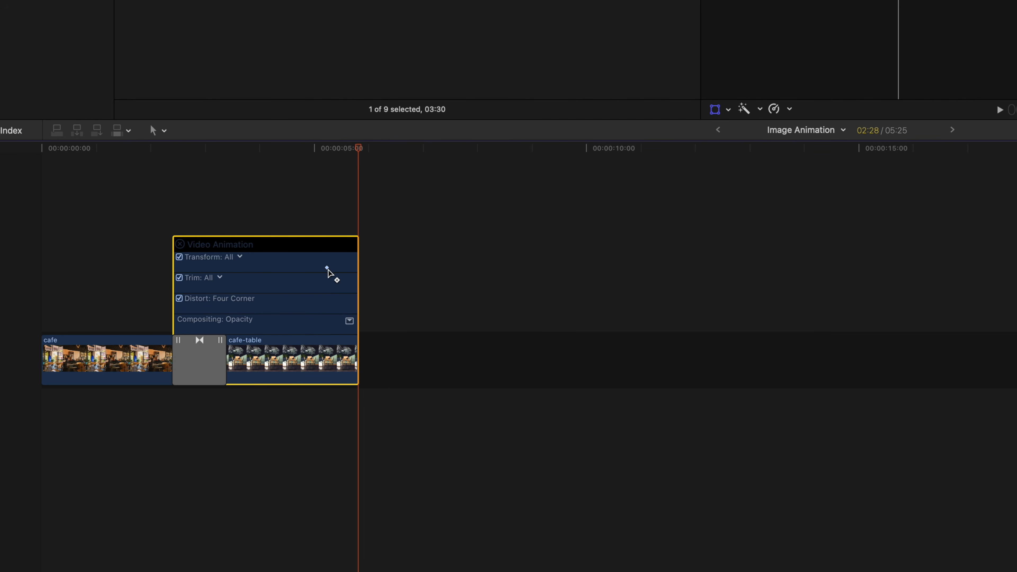
left_click_drag(327, 267, 332, 268)
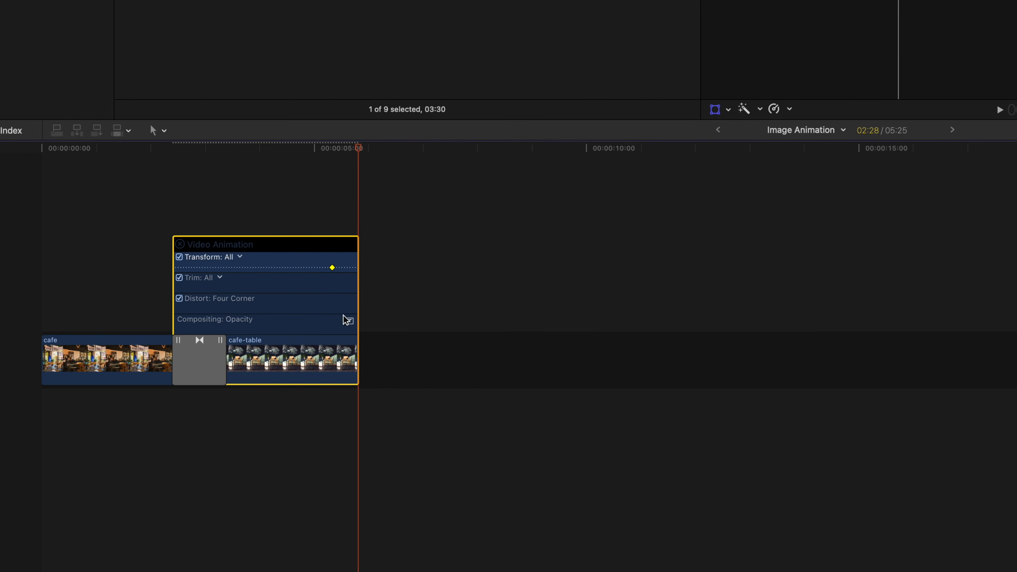
left_click_drag(358, 363, 635, 368)
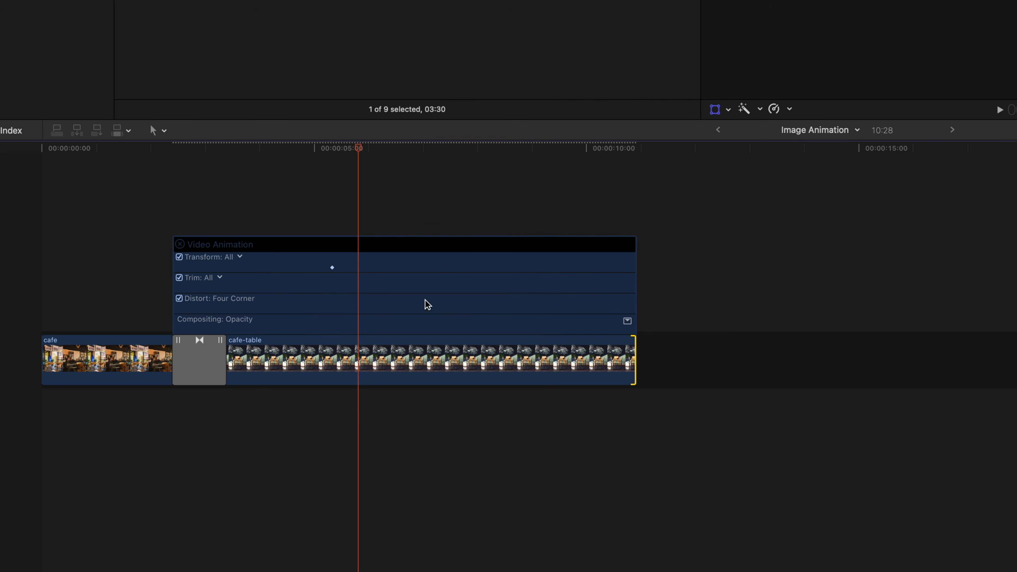
left_click_drag(332, 268, 615, 268)
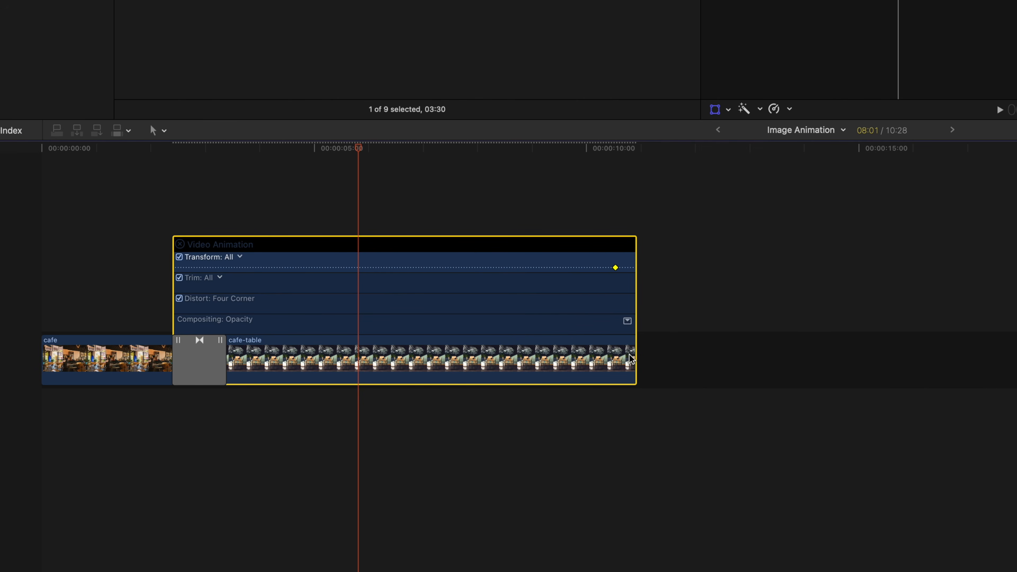
- Shorten the cafe-table clip to end at about 7:21, close its Video Animation, and play back from about 2:05 through the dissolve
left_click_drag(634, 360, 460, 363)
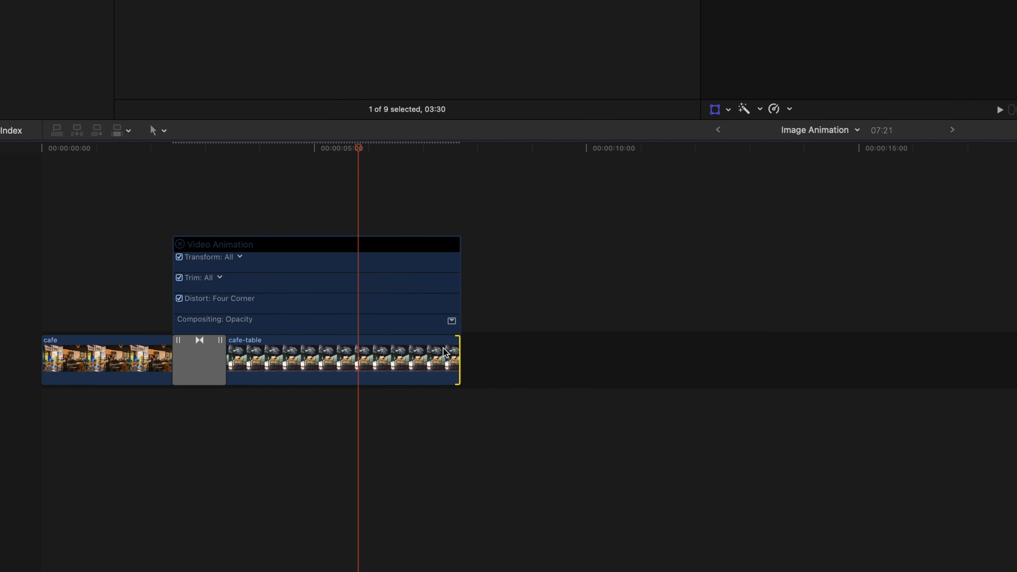
left_click(180, 244)
key("space")
left_click(145, 198)
key("space")
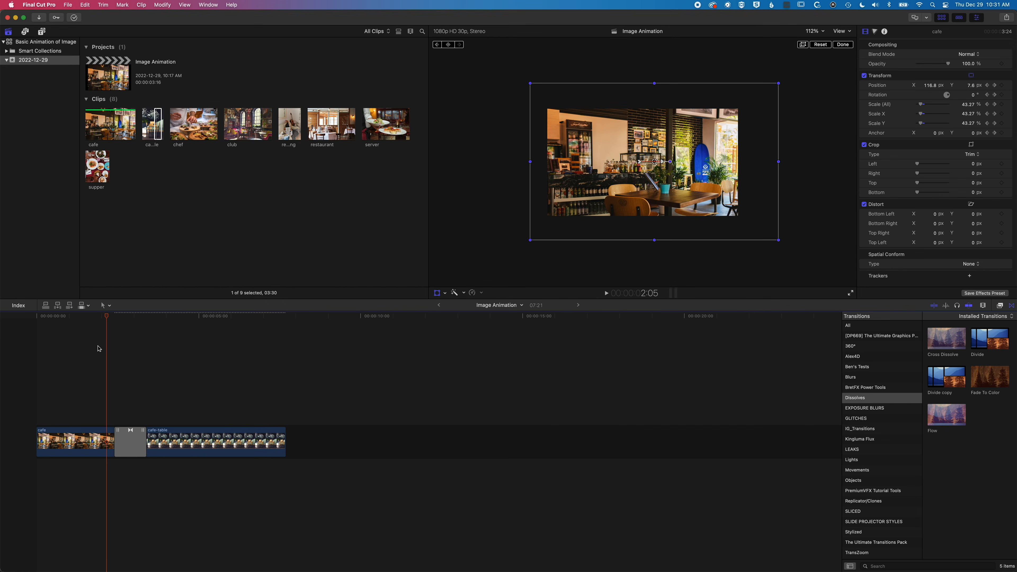
key("space")
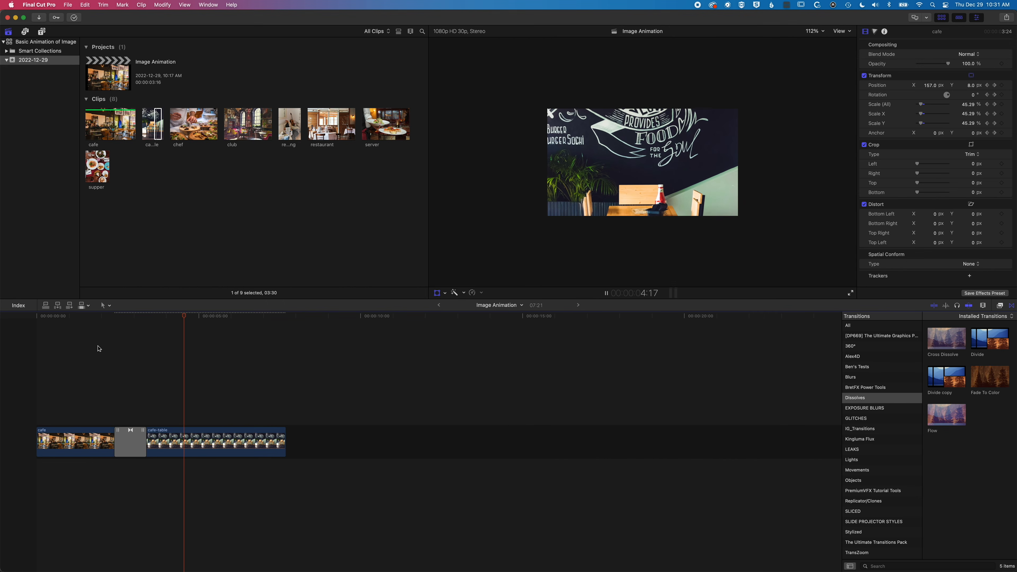
key("space")
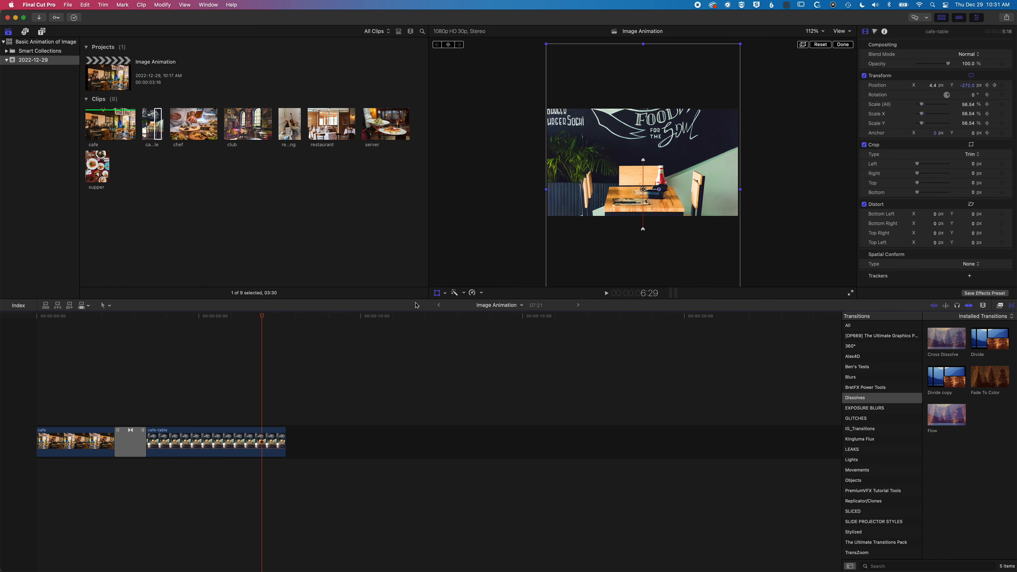
- Delete the Cross Dissolve between the two clips and extend the end of the cafe-table clip to a duration of 9:11
left_click(136, 452)
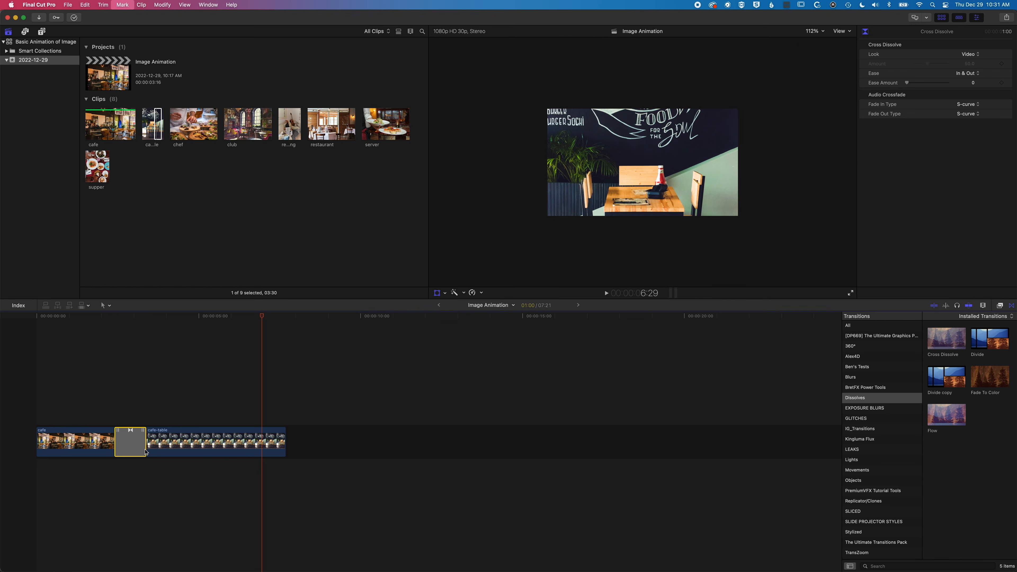
key("Delete")
left_click_drag(286, 443, 433, 442)
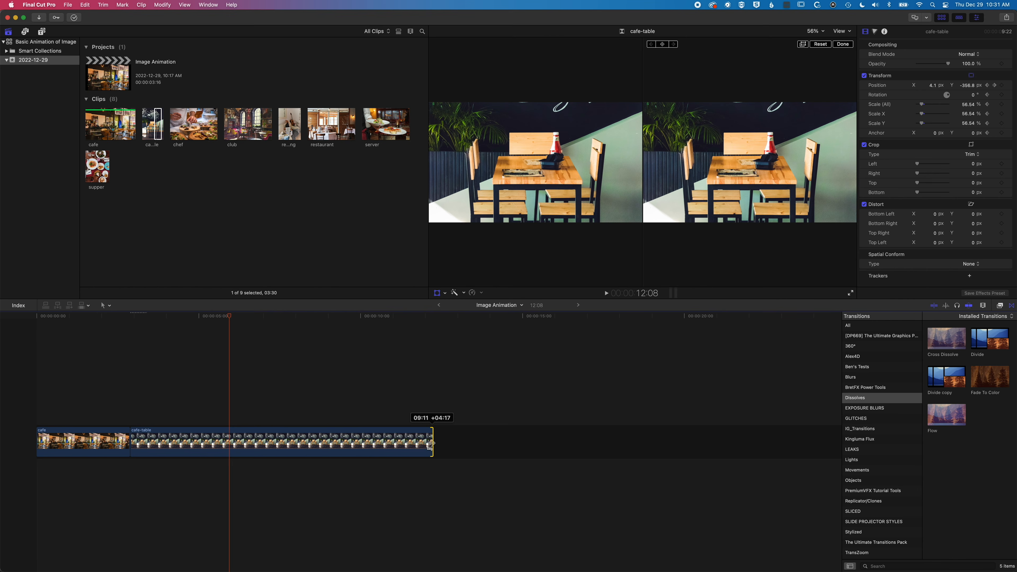
- Show the cafe-table clip's Video Animation and extend the clip's start so its duration is 10:16
left_click(294, 451)
right_click(293, 449)
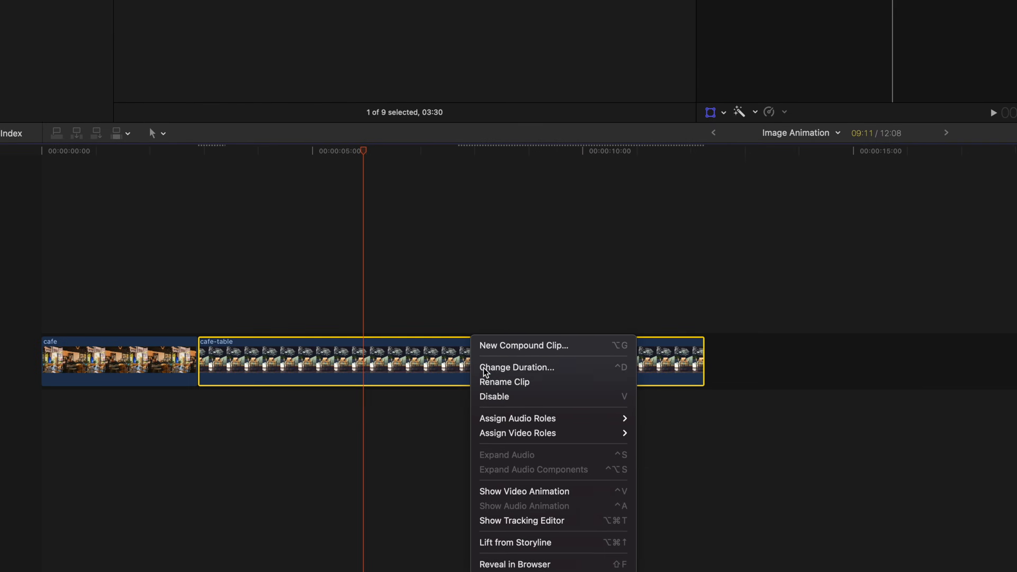
left_click(513, 493)
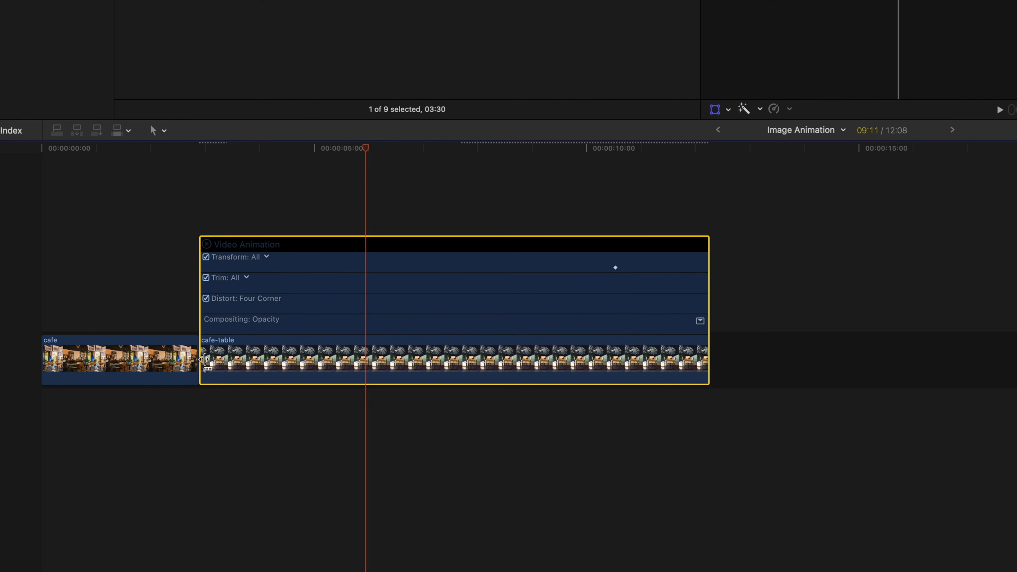
left_click_drag(200, 359, 136, 358)
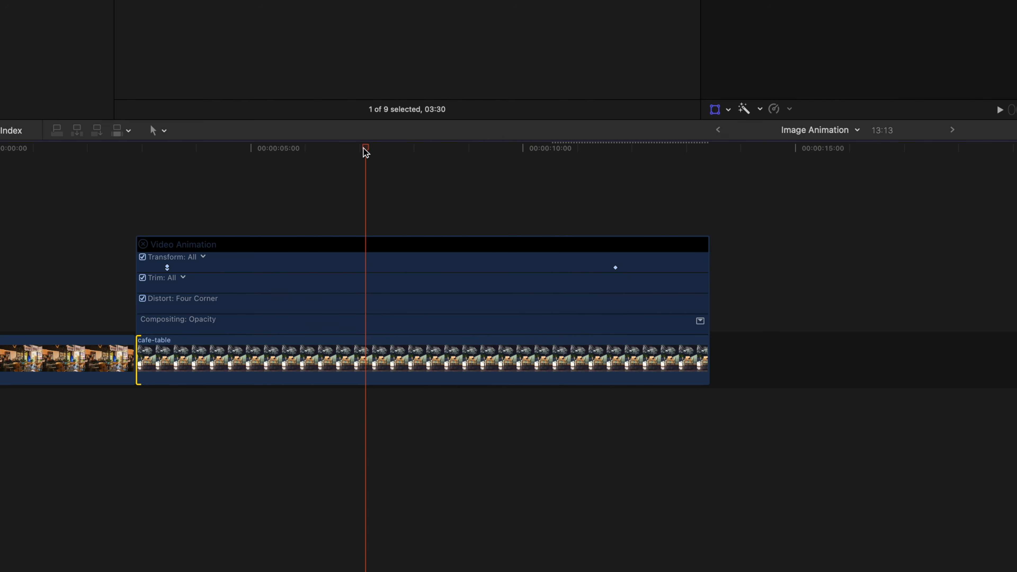
- At 11:00, move the cafe-table image up to about X -9.8 px, Y 249.5 px as an additional transform keyframe
left_click_drag(363, 148, 576, 160)
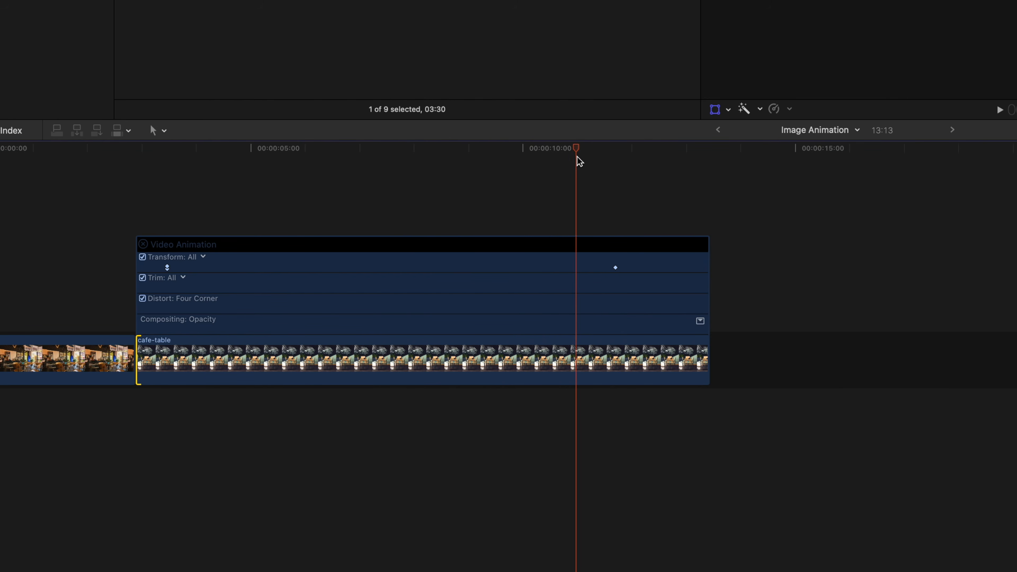
left_click(590, 382)
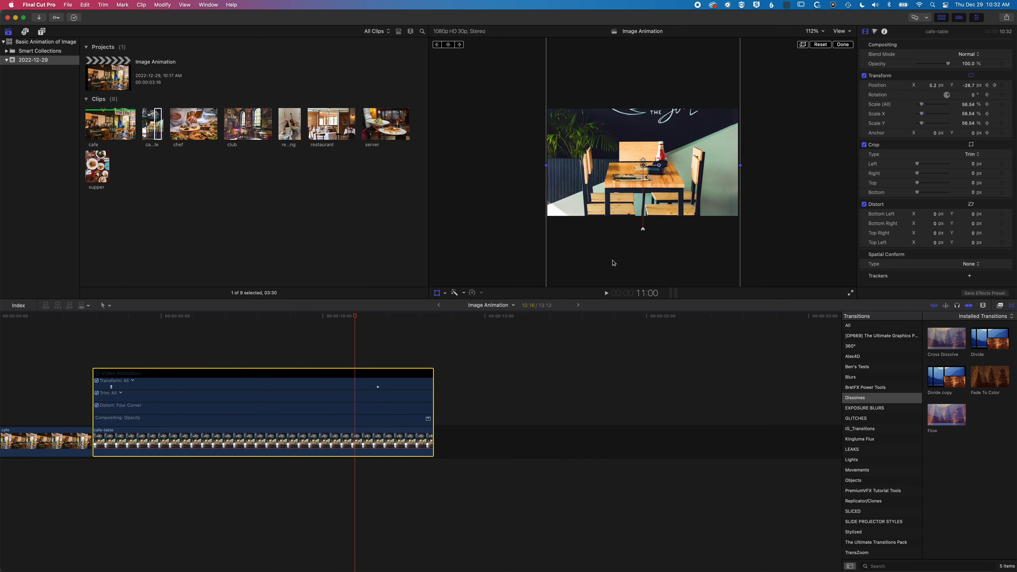
left_click_drag(807, 159, 806, 117)
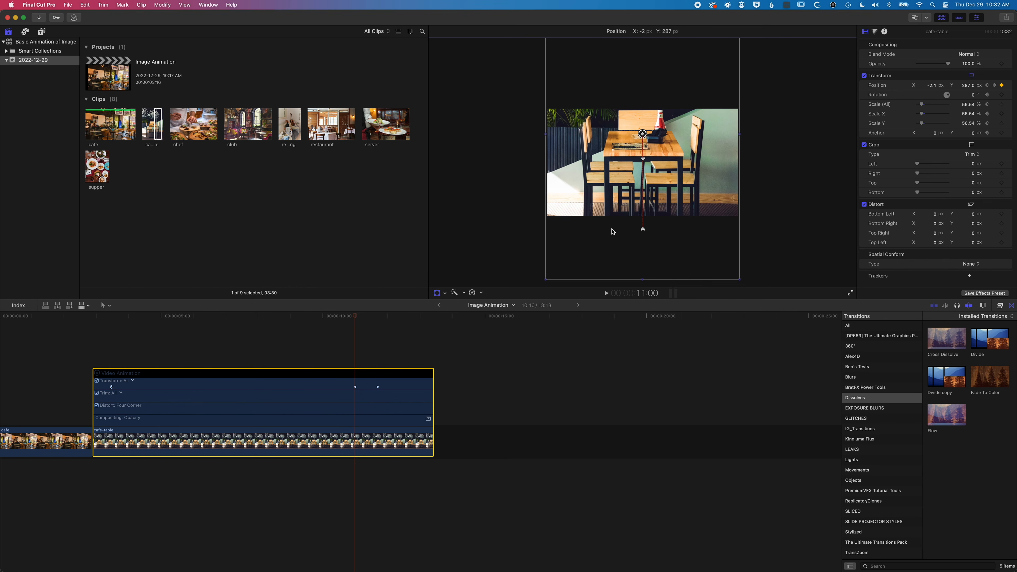
left_click_drag(612, 232, 611, 236)
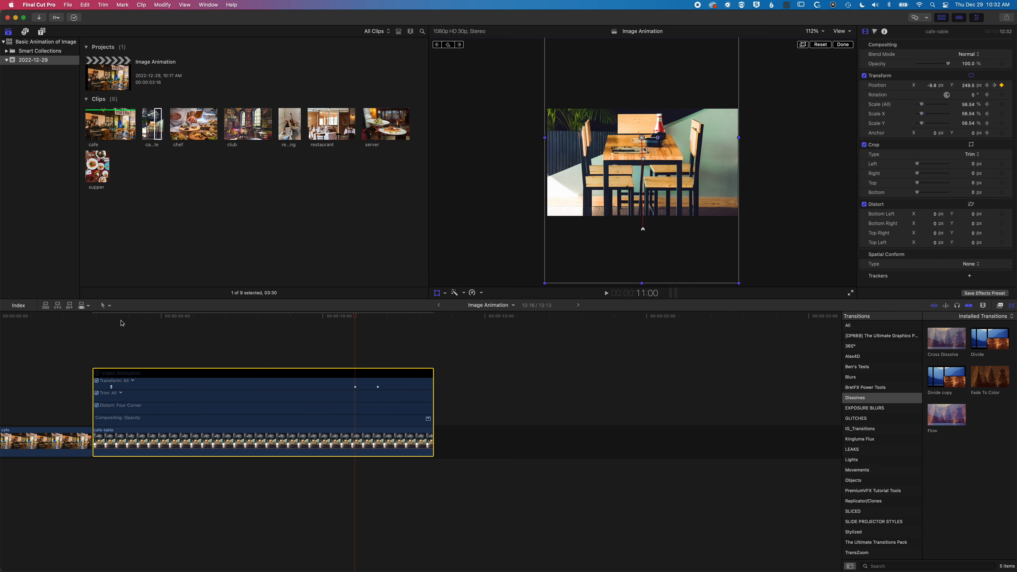
- Play back the cafe-table animation, replay the section from about 10:13, and return the playhead to the keyframe at 11:00
key("space")
left_click(106, 318)
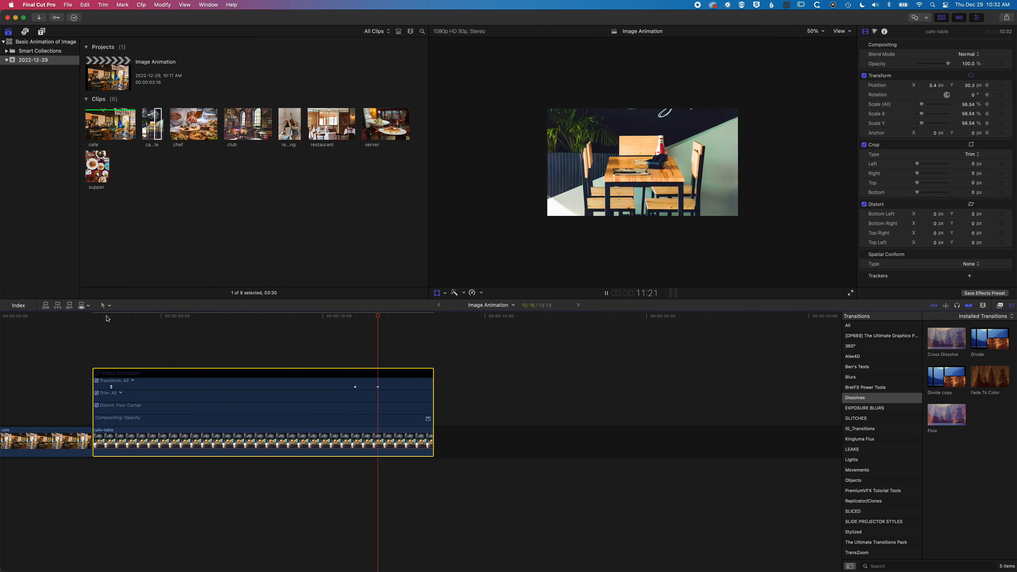
key("space")
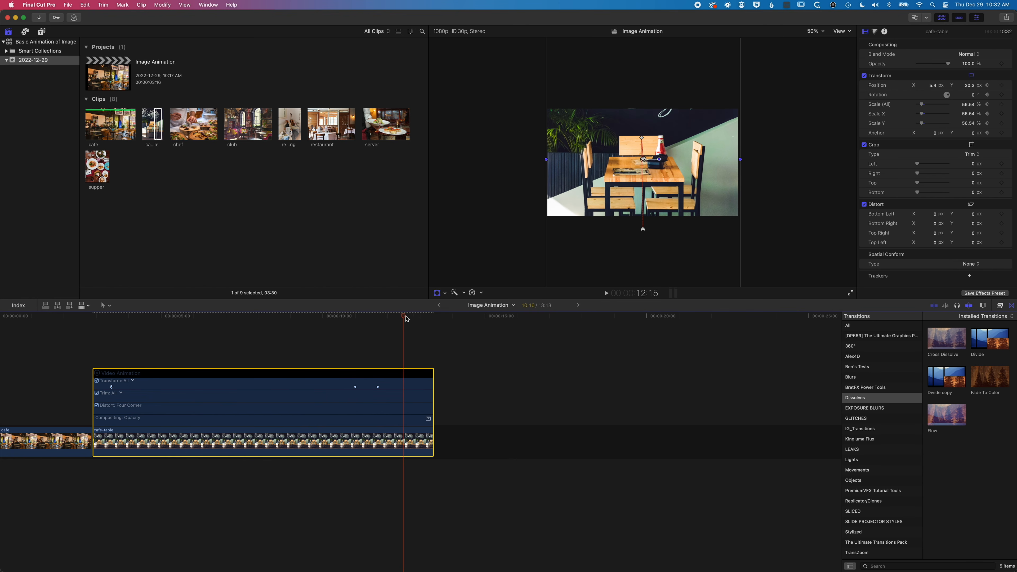
left_click_drag(407, 318, 338, 323)
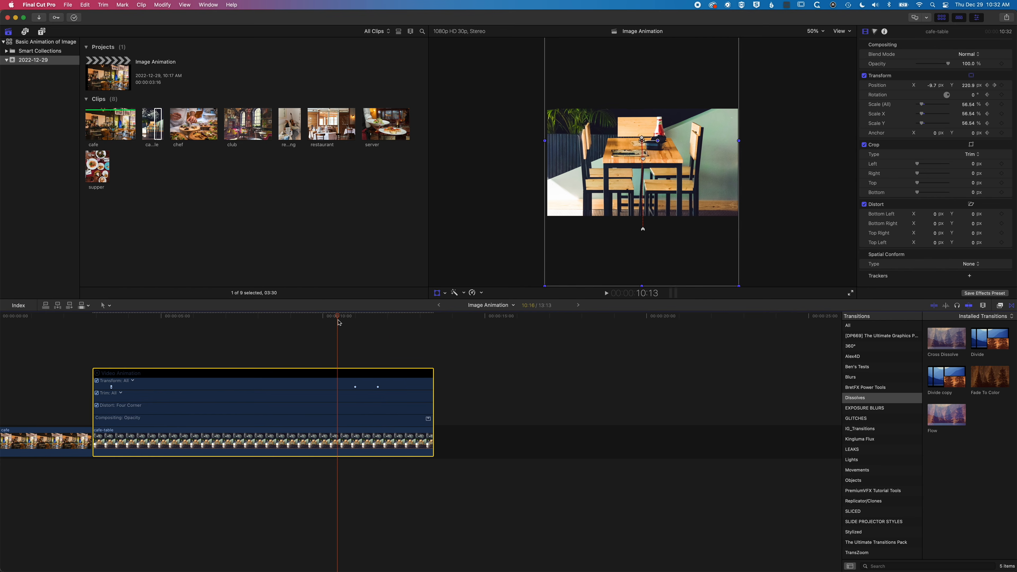
key("space")
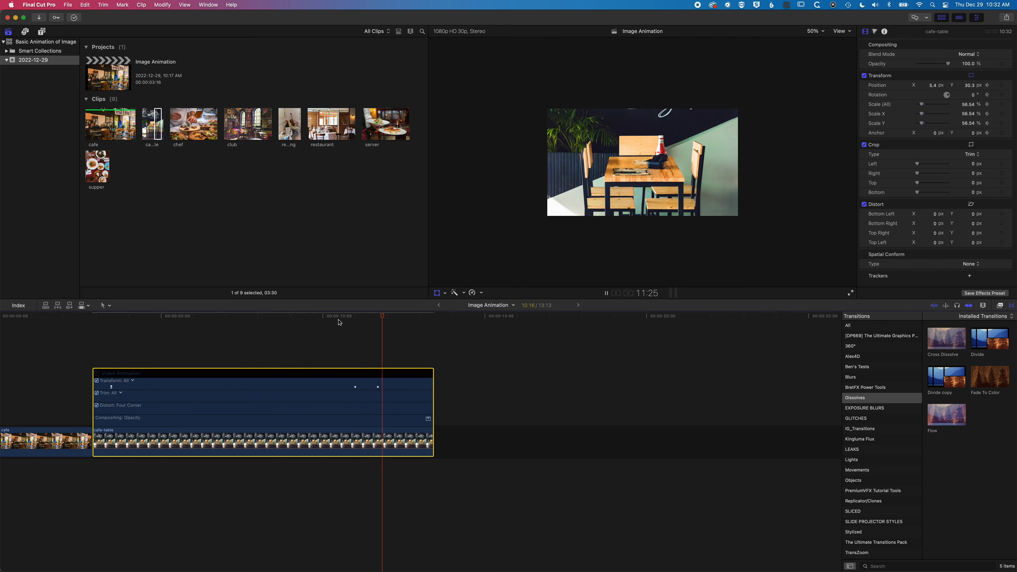
key("space")
left_click(353, 319)
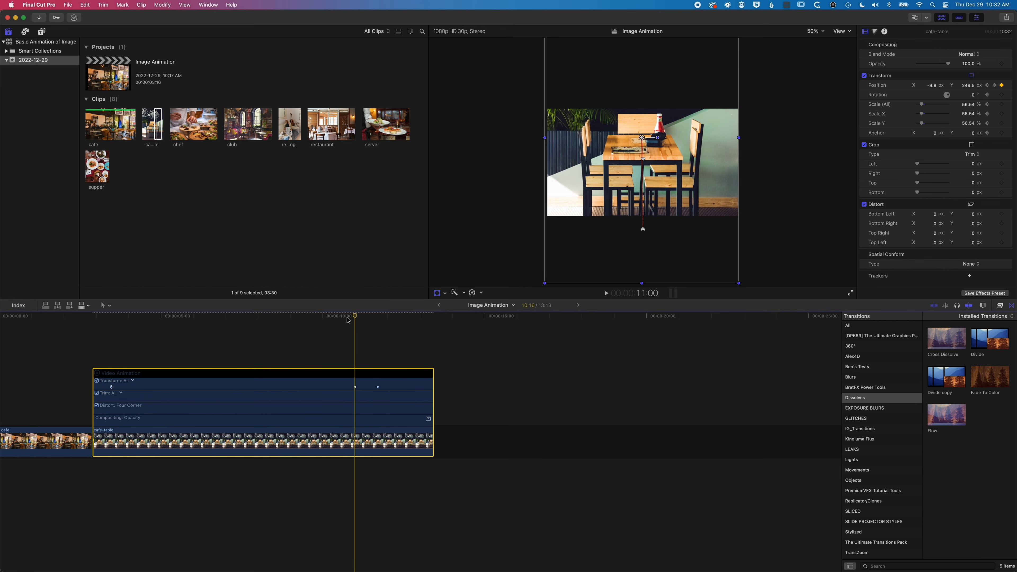
- At 11:13, move the cafe-table image up to about X -31.4 px, Y 601.2 px as another keyframe and play back the section
key("Left")
key("Left")
key("Left")
key("Left")
key("Left")
key("Left")
key("Left")
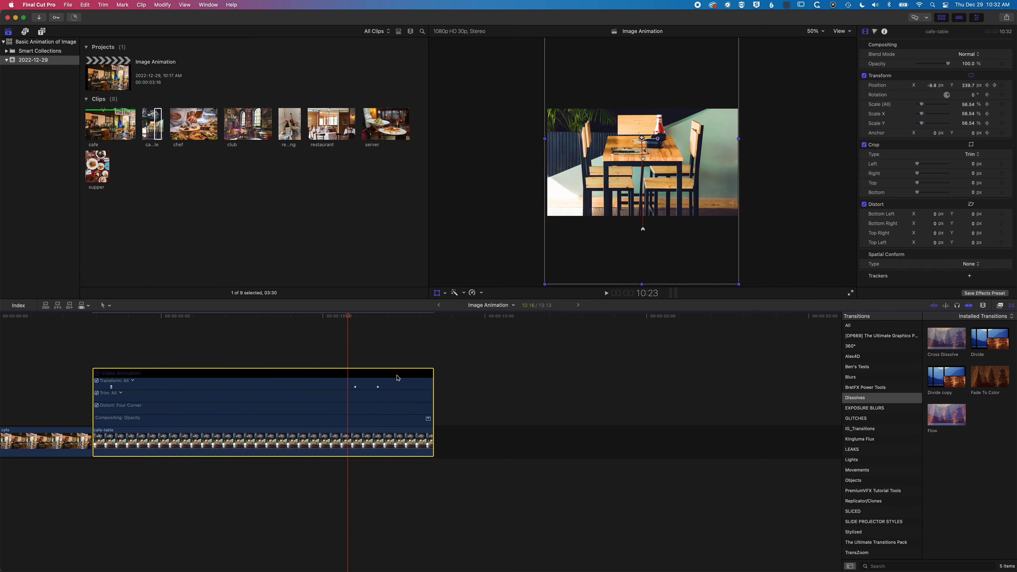
left_click_drag(345, 320, 369, 316)
left_click_drag(627, 144, 625, 101)
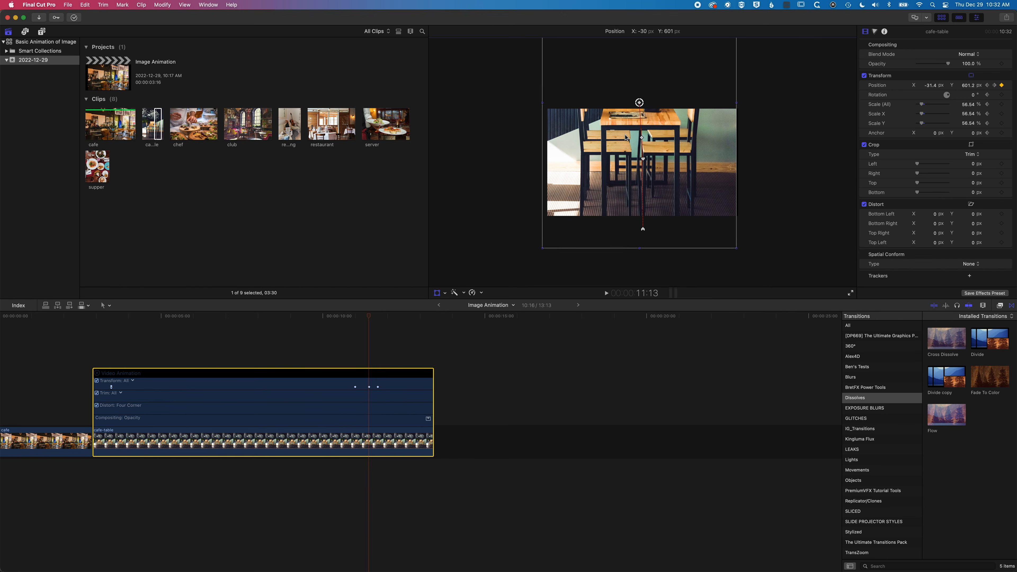
key("space")
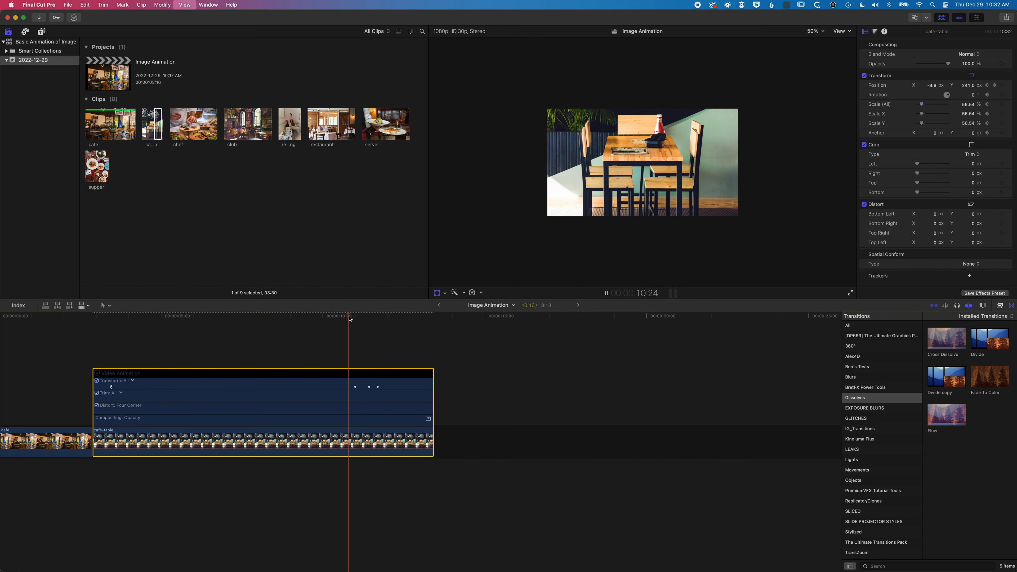
key("space")
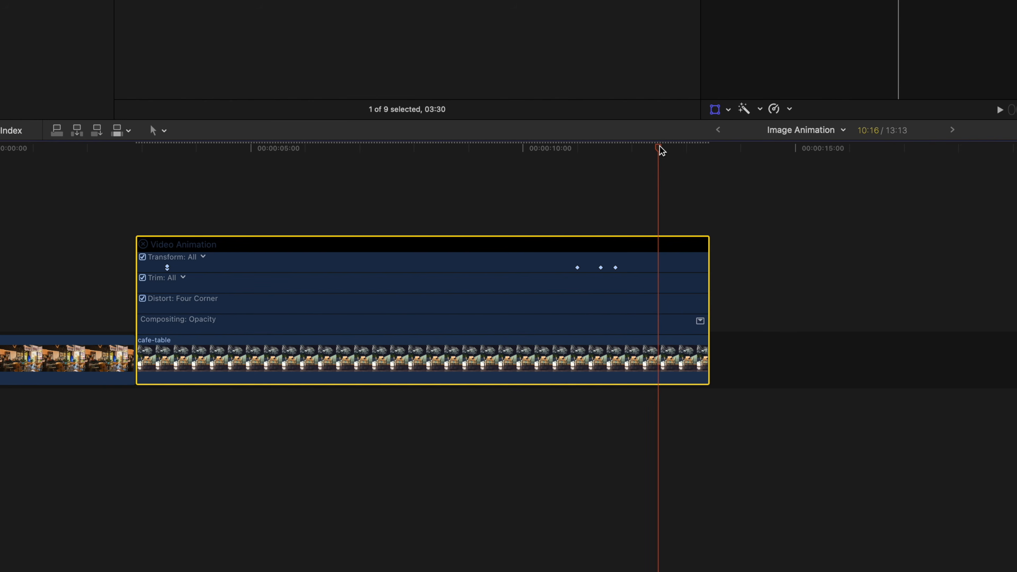
- Delete the last two transform keyframes of the cafe-table clip and move the remaining 11:00 keyframe to about 12:02
left_click_drag(403, 319, 378, 320)
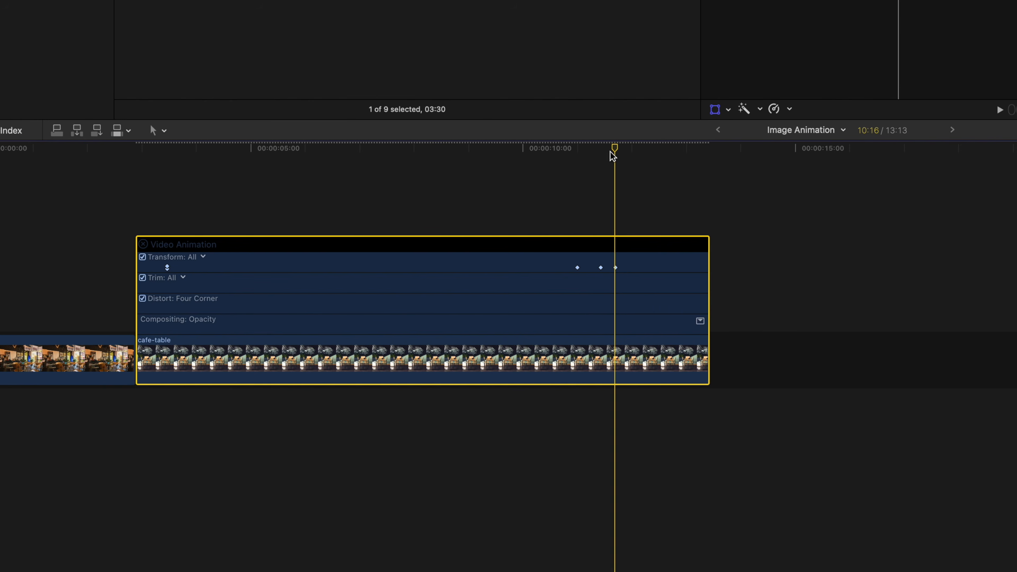
right_click(616, 272)
left_click(636, 281)
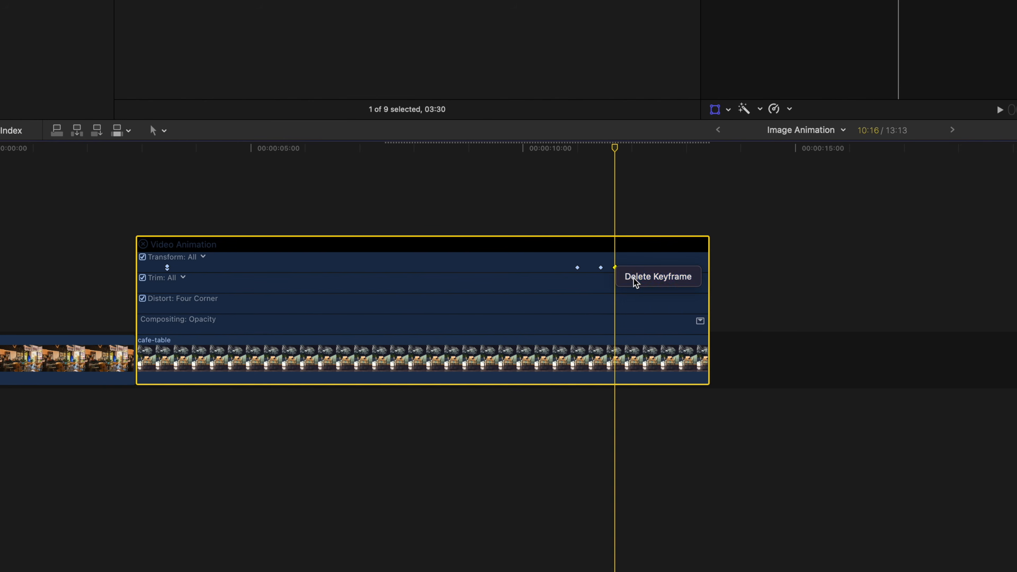
right_click(601, 267)
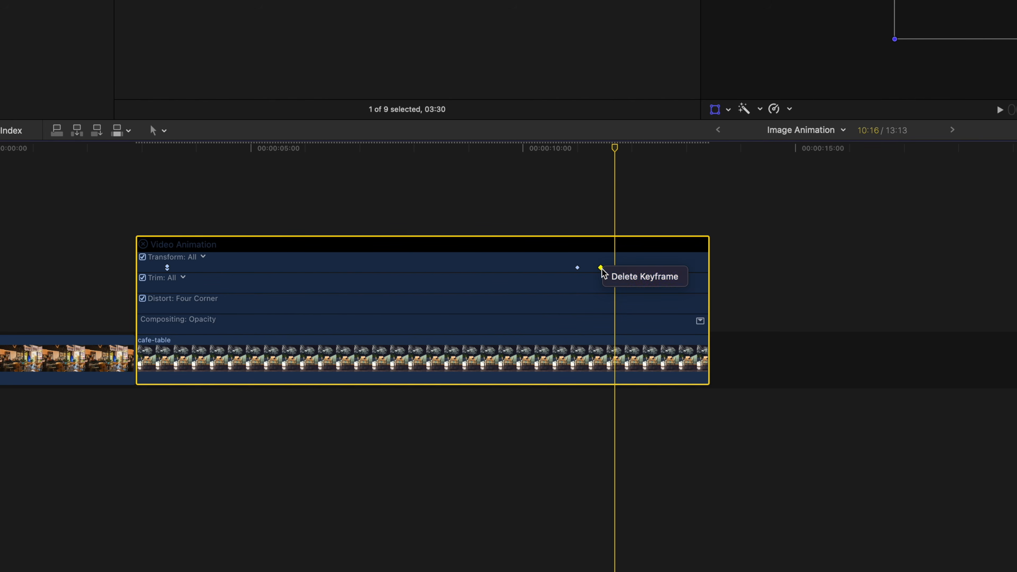
left_click(616, 279)
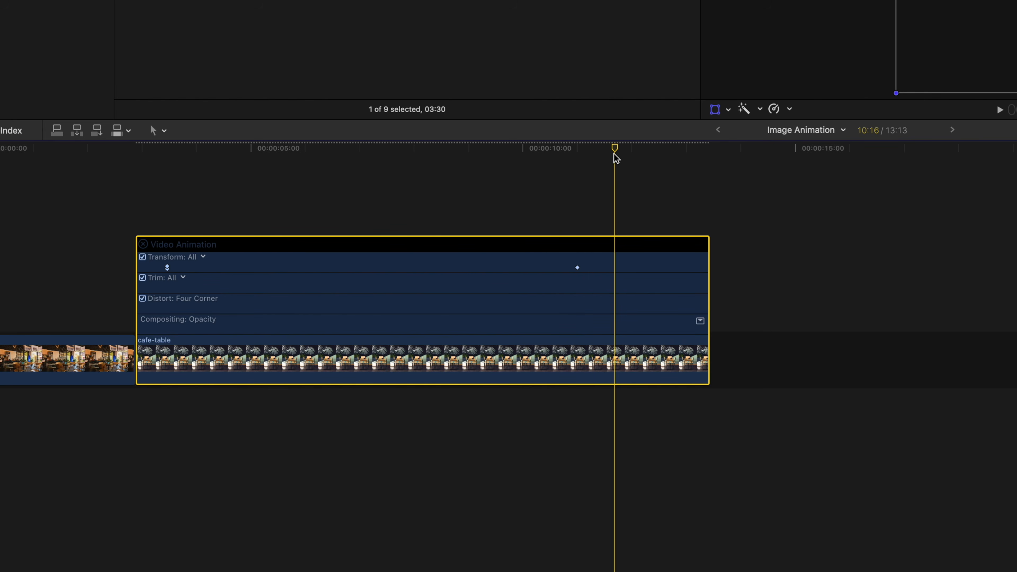
left_click_drag(616, 150, 581, 150)
left_click_drag(577, 268, 634, 268)
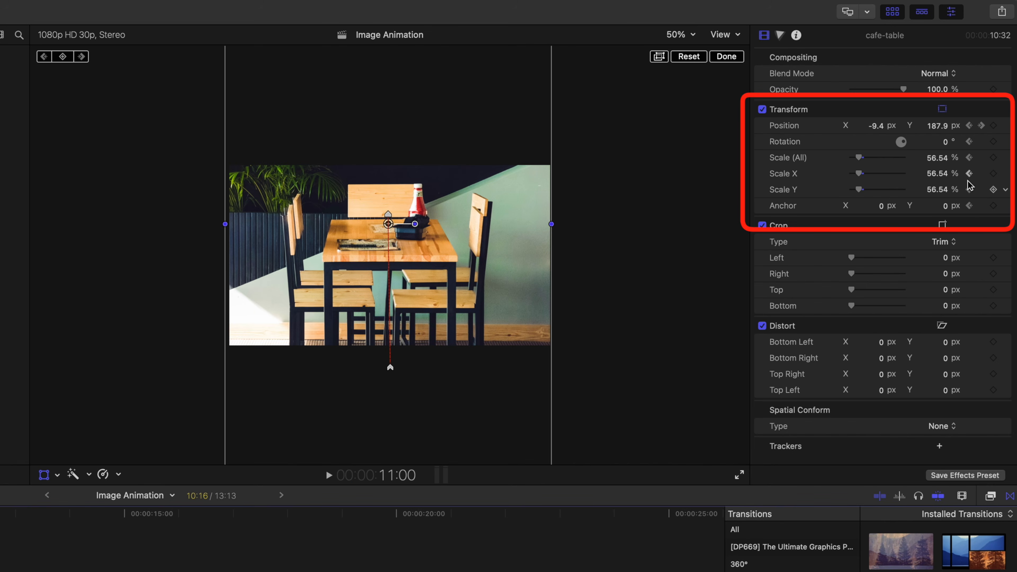
- Step between the cafe-table clip's Position keyframes at 3:14 and 12:02, delete the one at 12:02, and undo the deletion
left_click(969, 126)
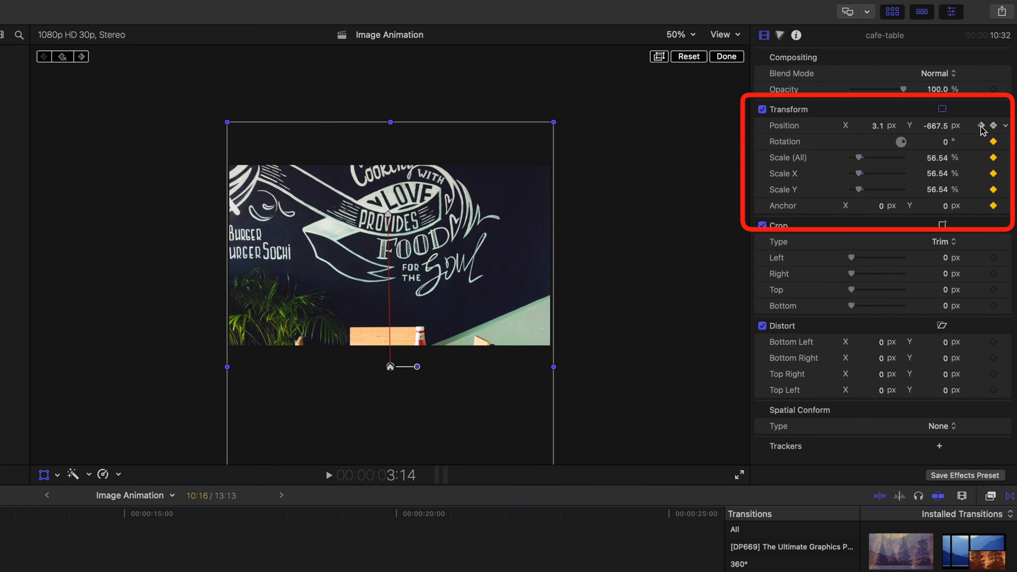
left_click(982, 126)
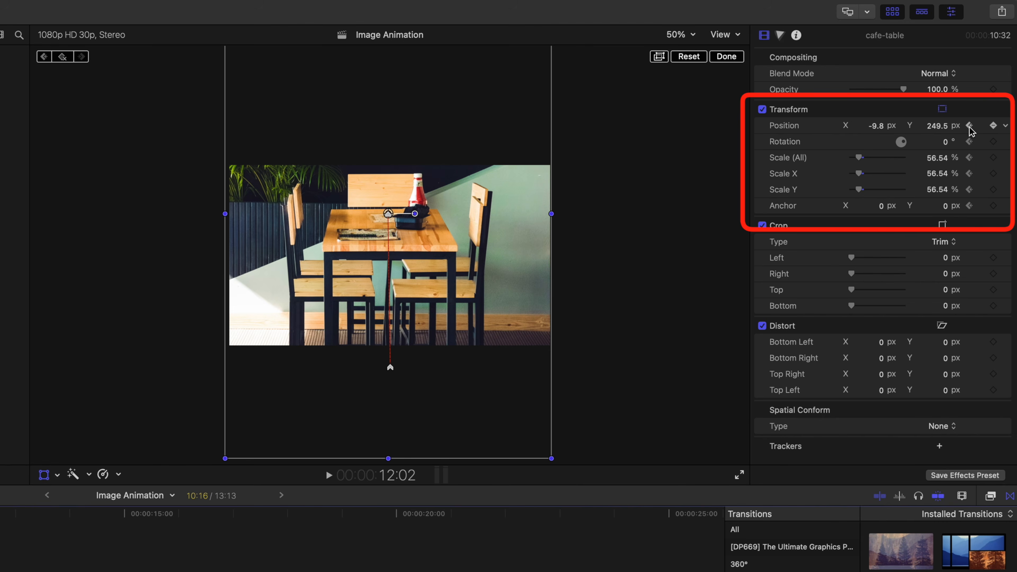
left_click(969, 125)
left_click(981, 126)
left_click(994, 126)
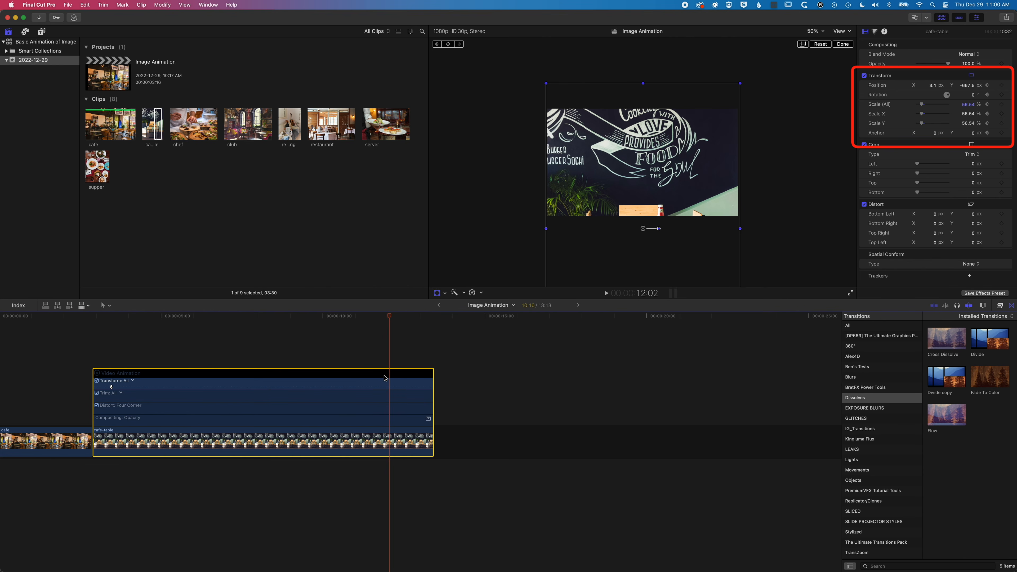
key("super+z")
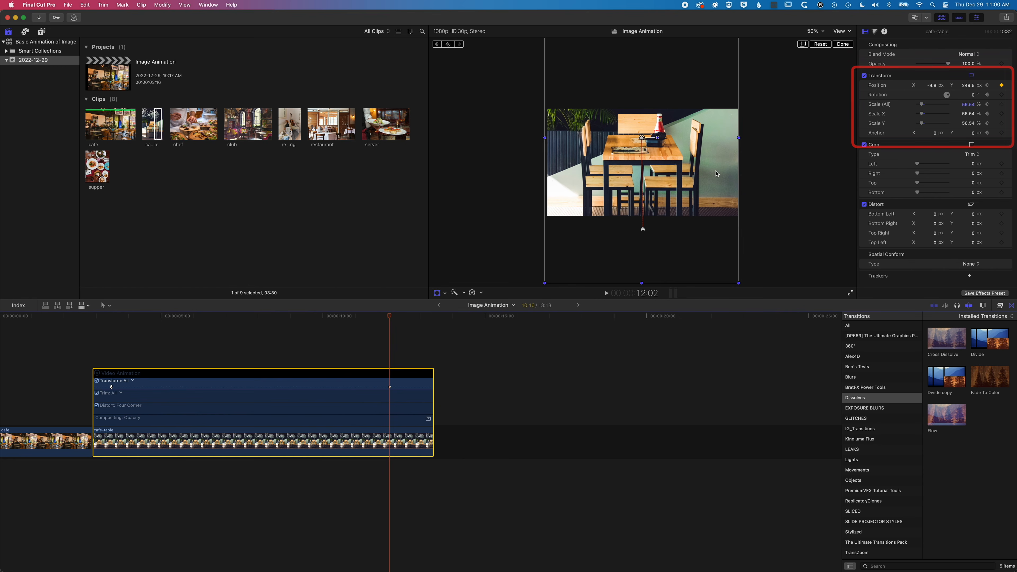
- At the 12:02 keyframe, move the cafe-table image down to about X -5.9 px, Y -127.5 px and close its Video Animation
left_click_drag(684, 179, 681, 219)
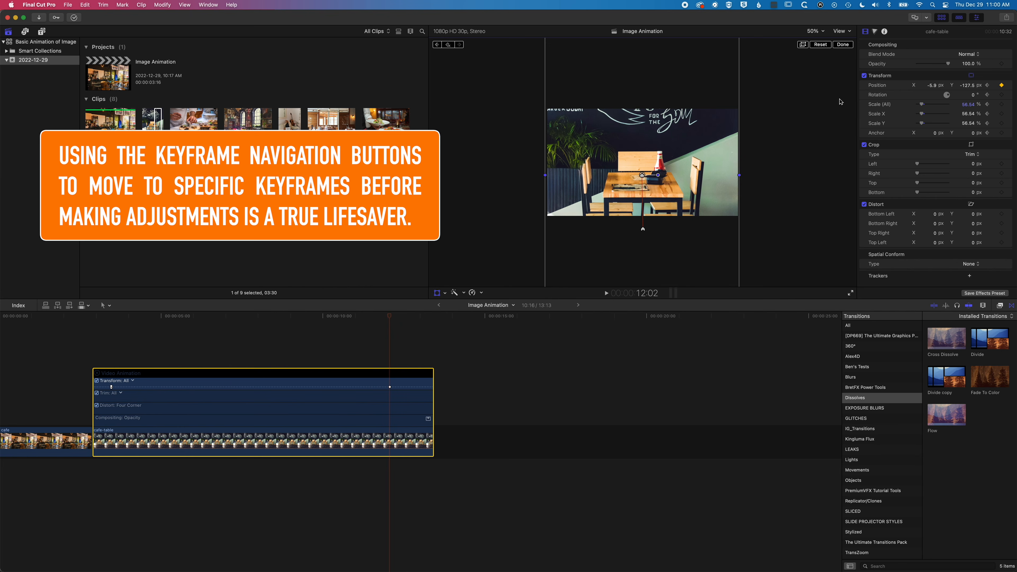
left_click(98, 374)
- Append the supper image to the end of the timeline and set its Spatial Conform type to None
left_click(103, 166)
left_click_drag(105, 167, 490, 438)
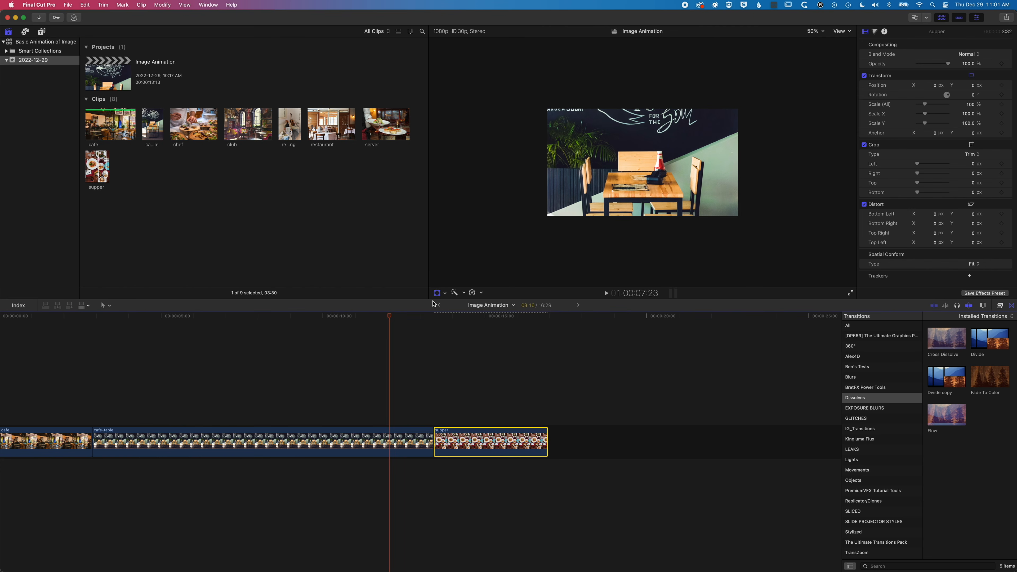
left_click(437, 293)
left_click(973, 264)
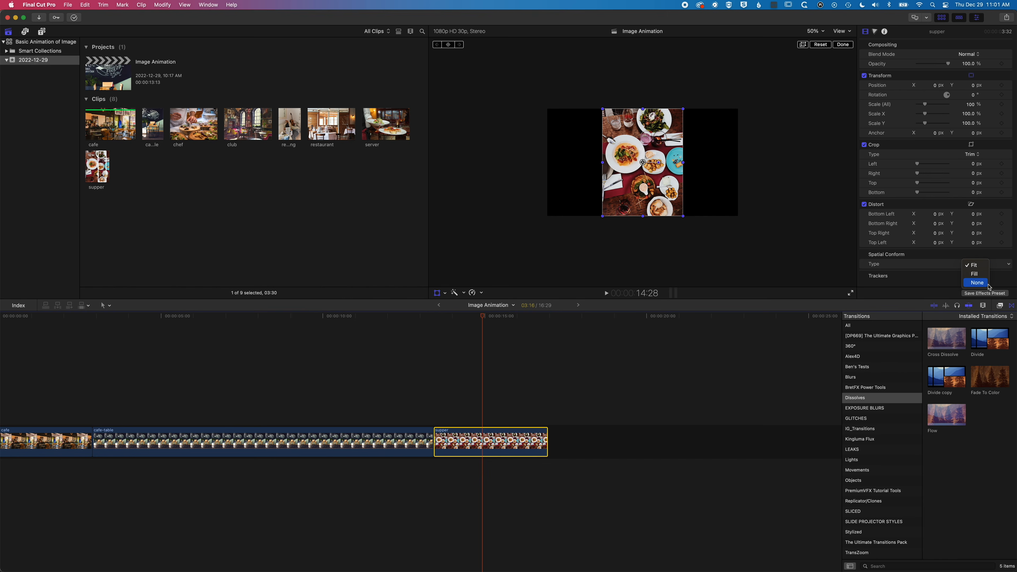
left_click(977, 283)
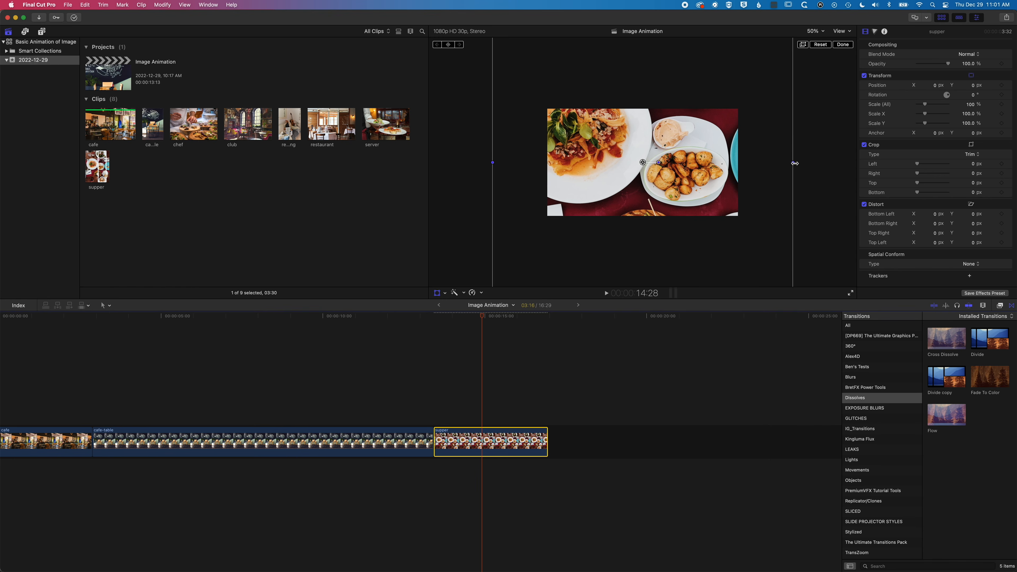
- Scale the supper image to about 76.05% and rotate it to about -29.1°
left_click_drag(795, 163, 747, 164)
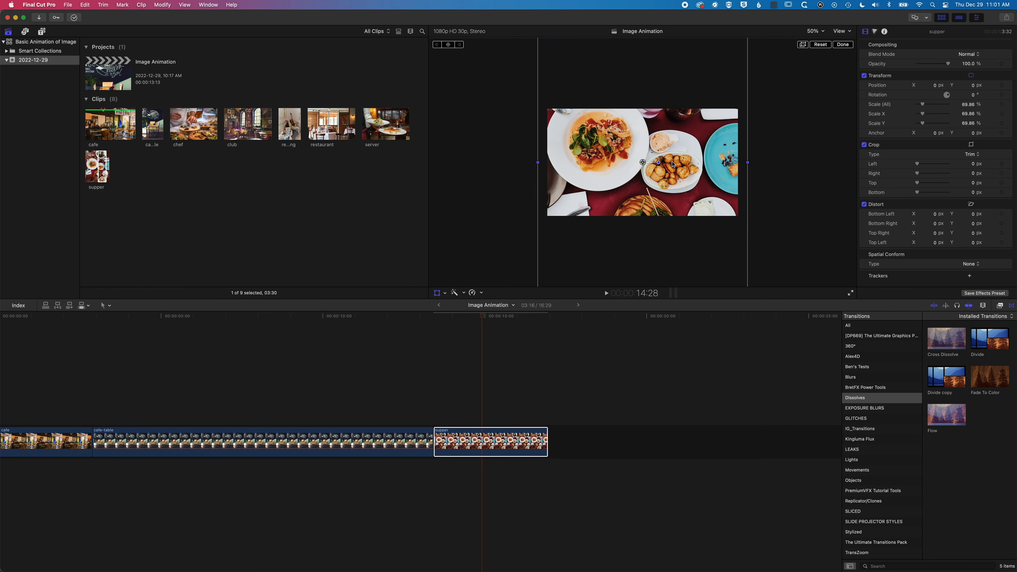
left_click_drag(661, 164, 625, 161)
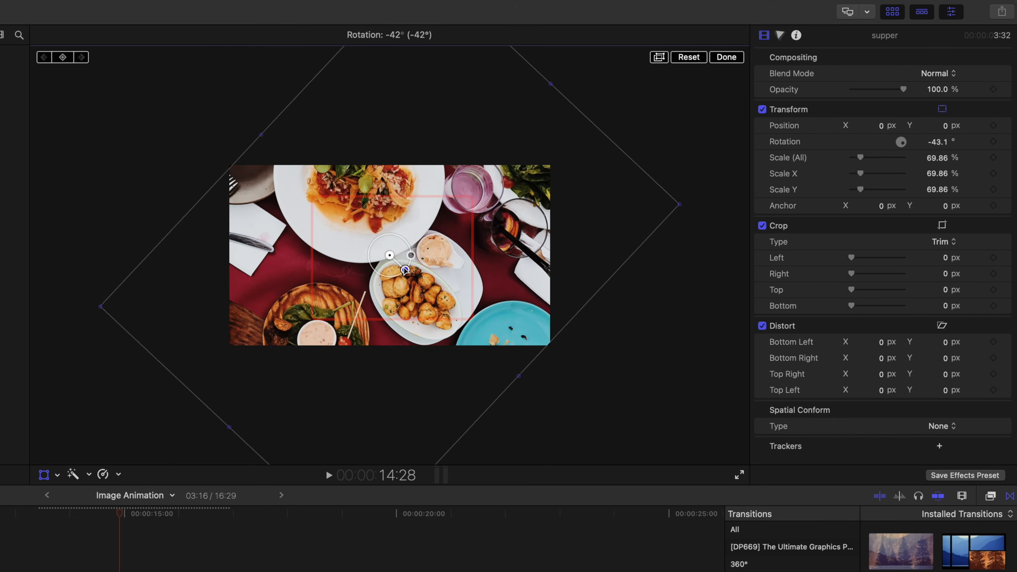
left_click_drag(362, 253, 413, 268)
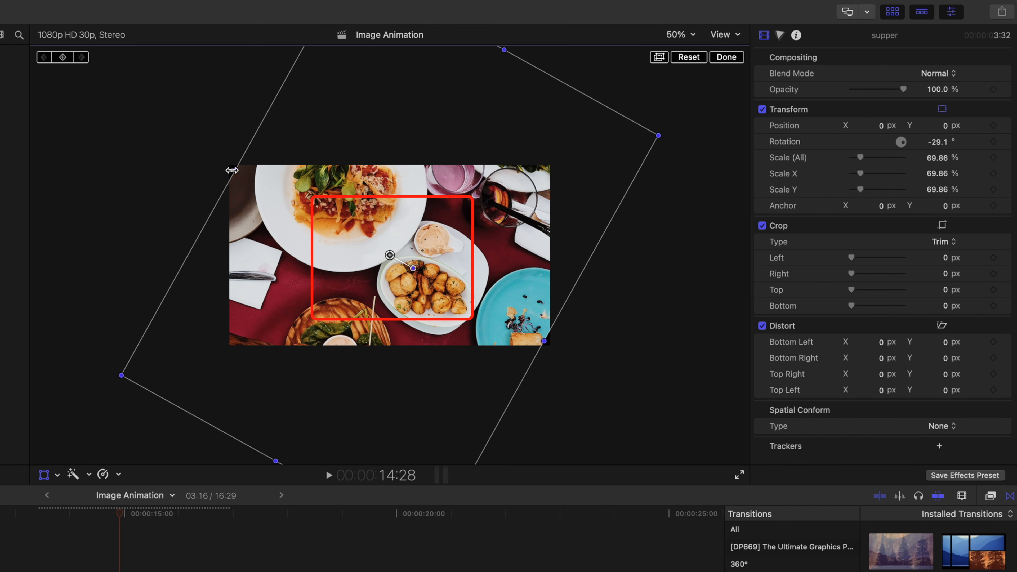
left_click_drag(231, 169, 221, 162)
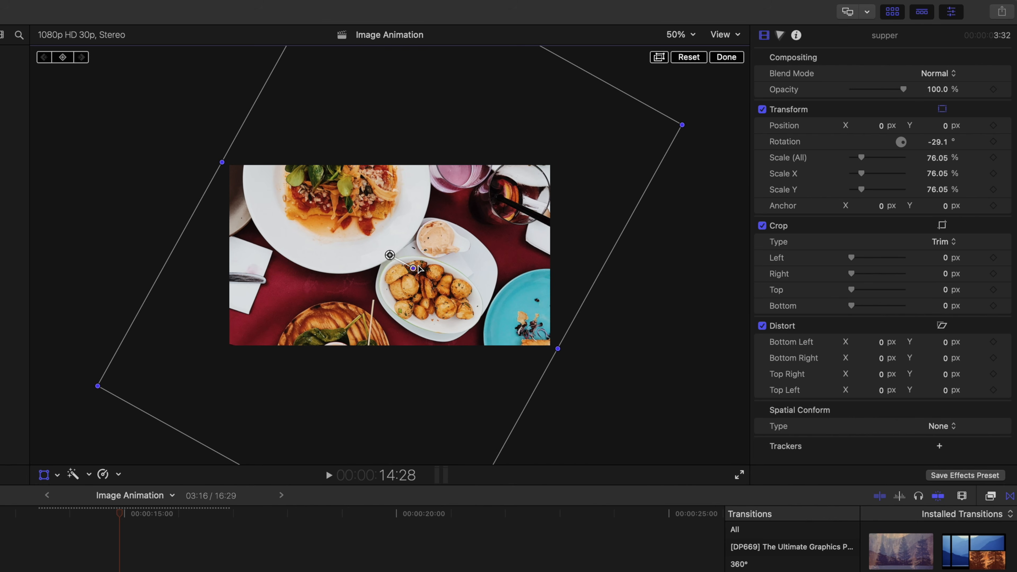
- Try rotating the supper image to about -4.1° and -20.8°, and reset its rotation to 0°
left_click_drag(413, 268, 432, 258)
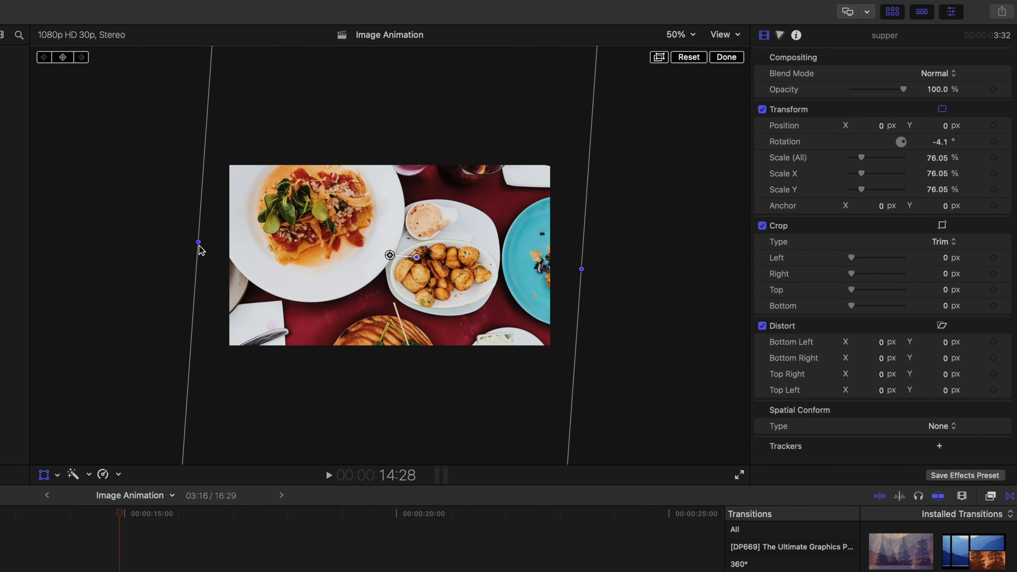
mouse_move(416, 257)
left_mouse_down()
mouse_move(403, 242)
mouse_move(410, 265)
left_mouse_up()
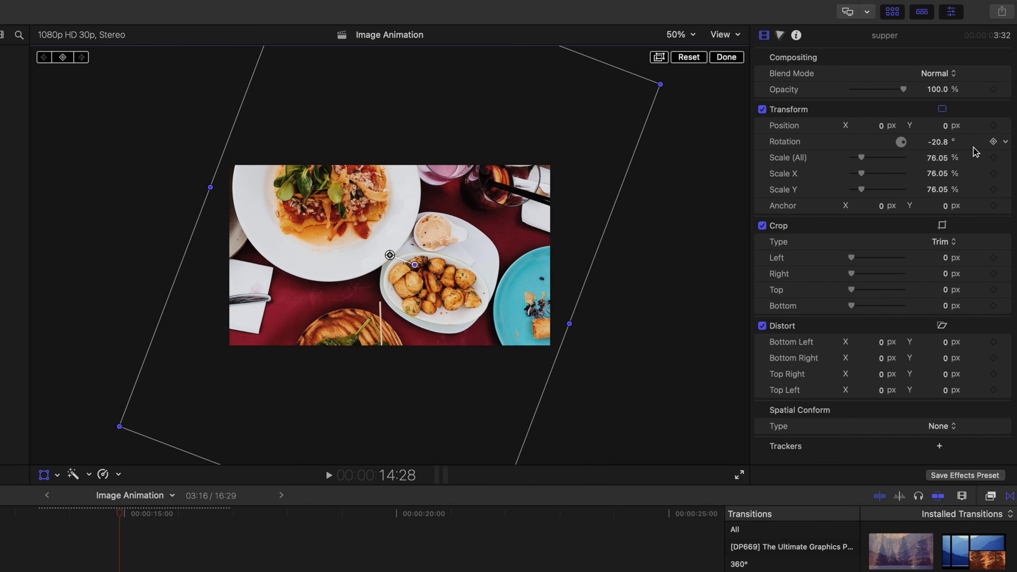
left_click(1005, 143)
left_click(902, 150)
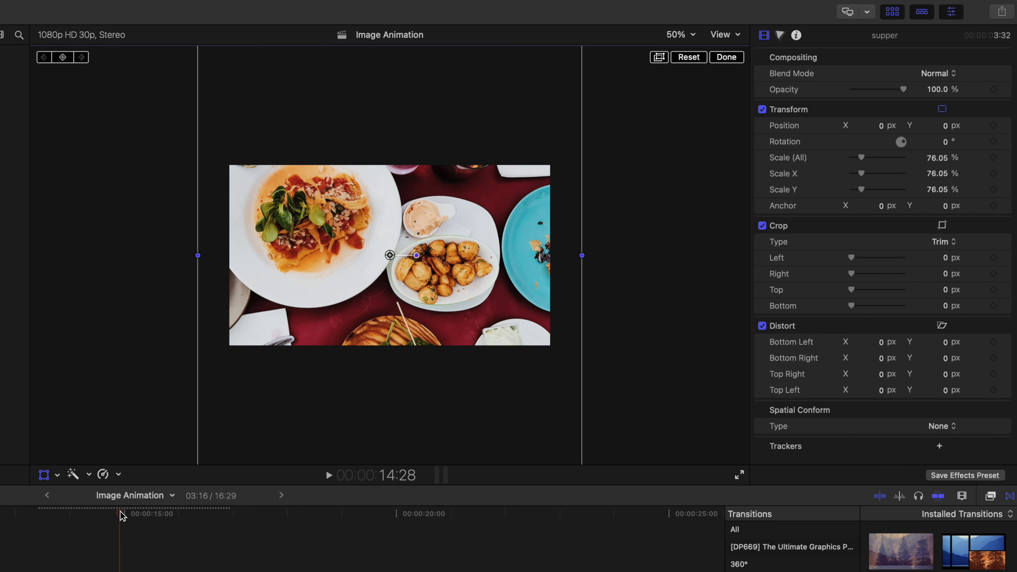
- Add a Rotation keyframe at the start of the supper clip, at 13:13
left_click(62, 515)
left_click_drag(61, 516, 39, 517)
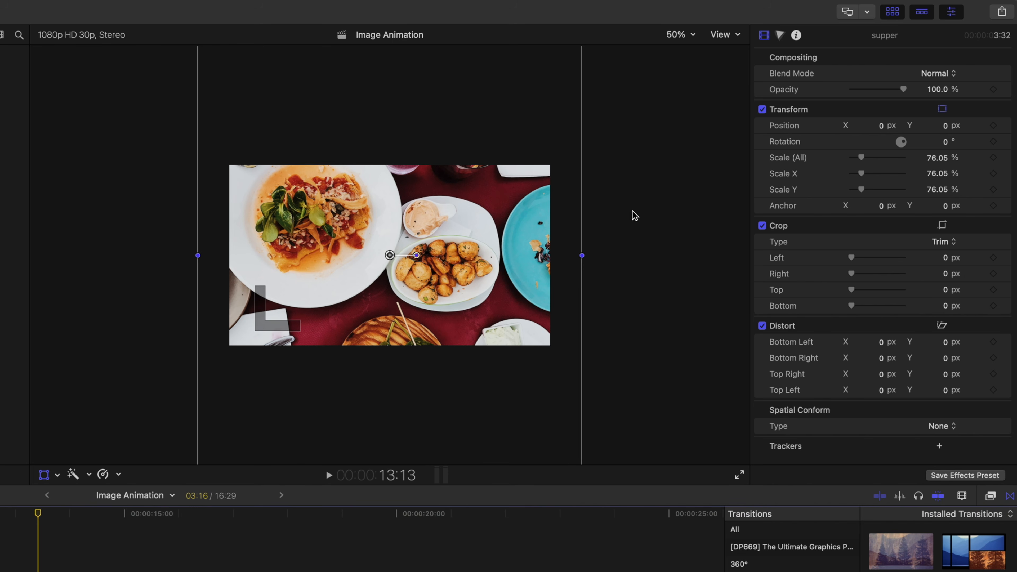
left_click(993, 141)
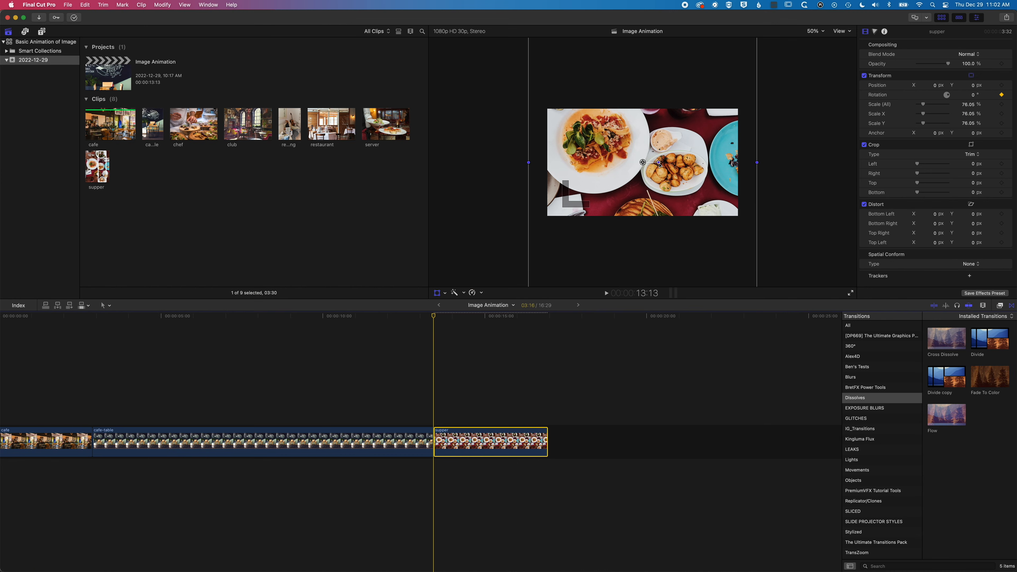
- Try spinning the supper image to about -1042.3° at the first keyframe and undo the rotation
mouse_move(659, 162)
left_mouse_down()
mouse_move(640, 178)
mouse_move(627, 163)
mouse_move(646, 158)
mouse_move(650, 170)
mouse_move(632, 163)
mouse_move(649, 159)
left_mouse_up()
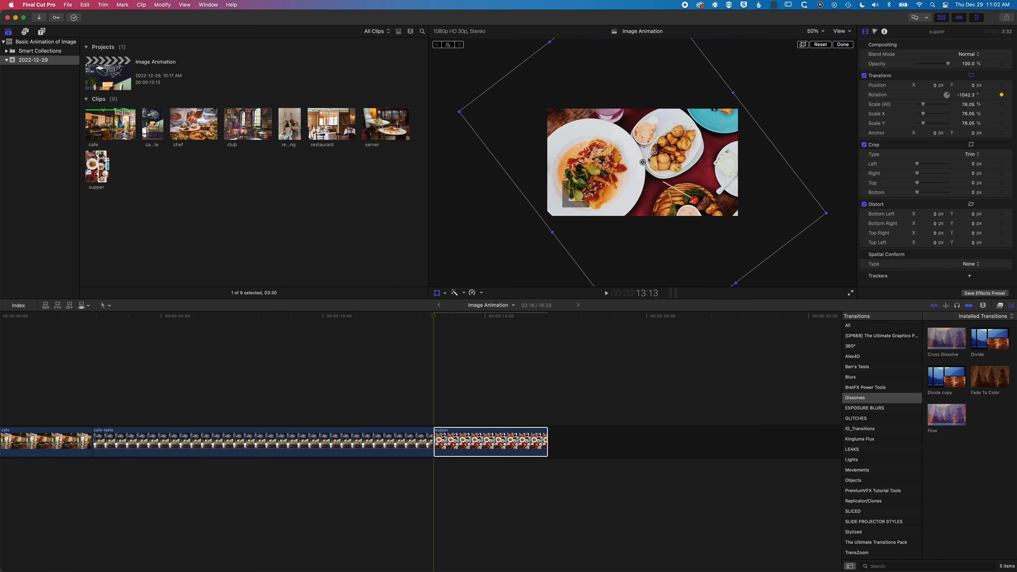
key("super+z")
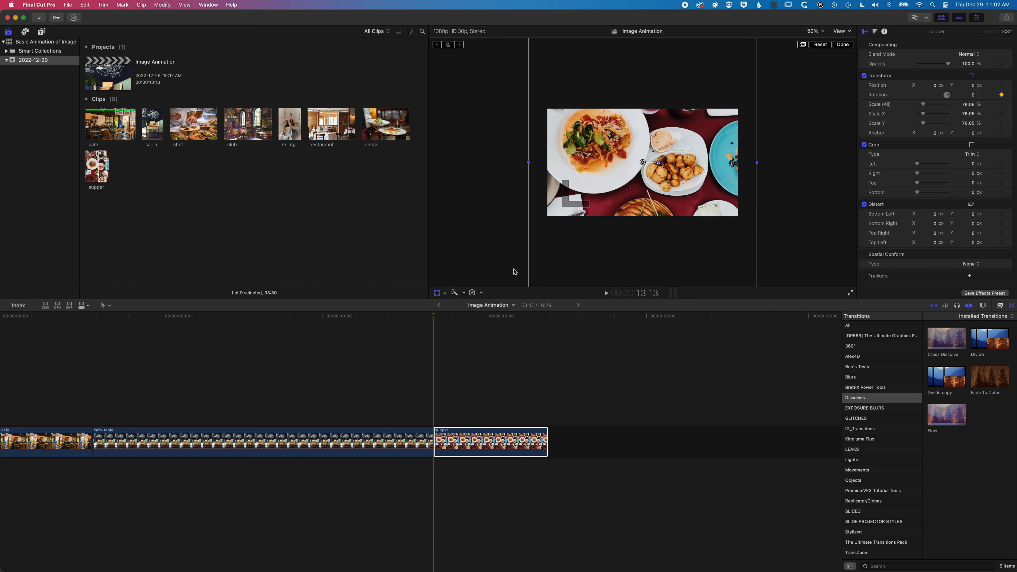
- At about 14:17, rotate the supper image to about -270.3° as a second Rotation keyframe
left_click_drag(437, 318, 470, 317)
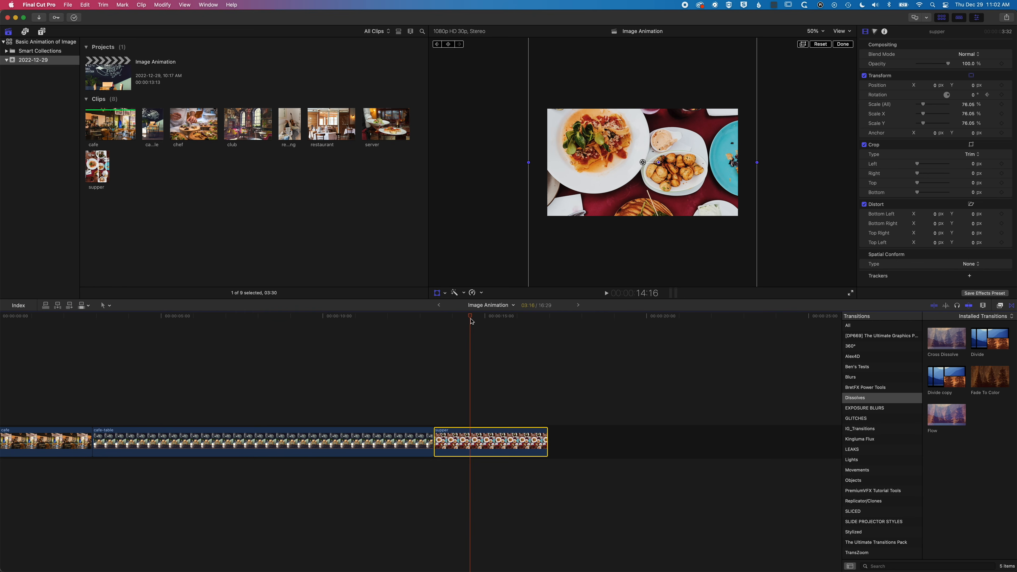
mouse_move(659, 163)
left_mouse_down()
mouse_move(627, 164)
mouse_move(629, 154)
mouse_move(643, 158)
left_mouse_up()
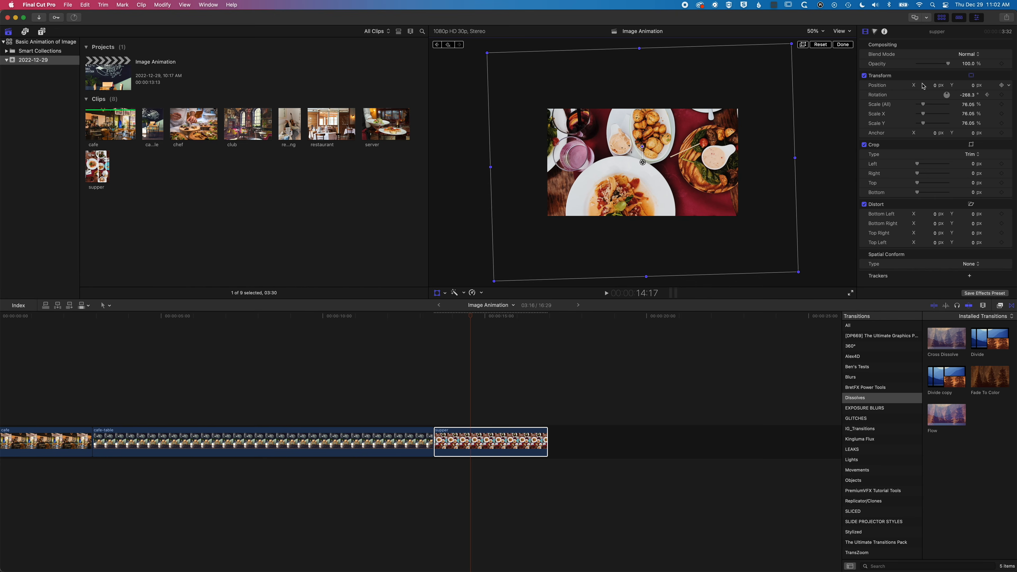
left_click_drag(968, 98, 968, 98)
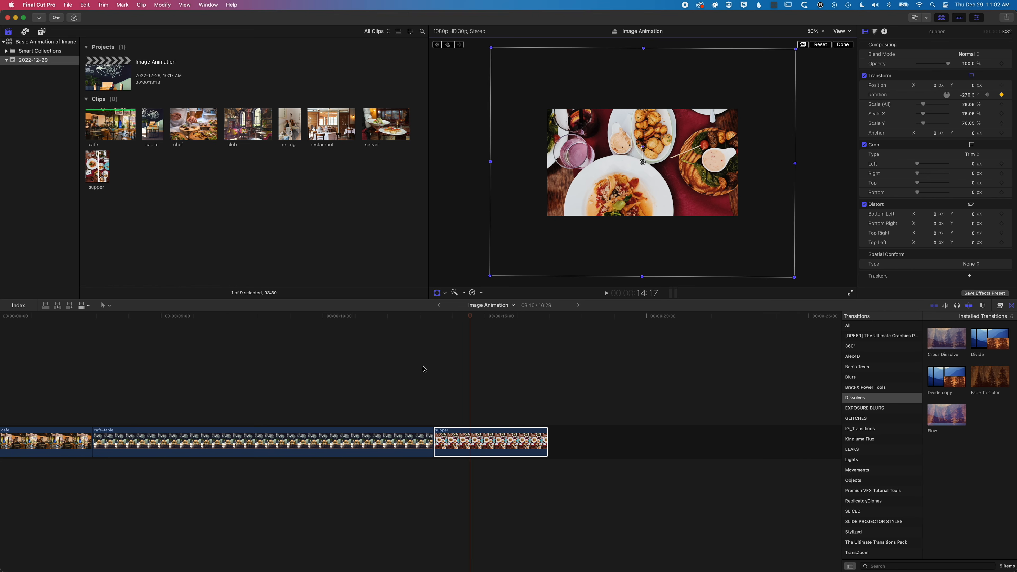
- Play back the supper clip's rotation from its start, check the keyframe at 14:17, and return the playhead to 13:13
left_click_drag(477, 316, 437, 322)
key("space")
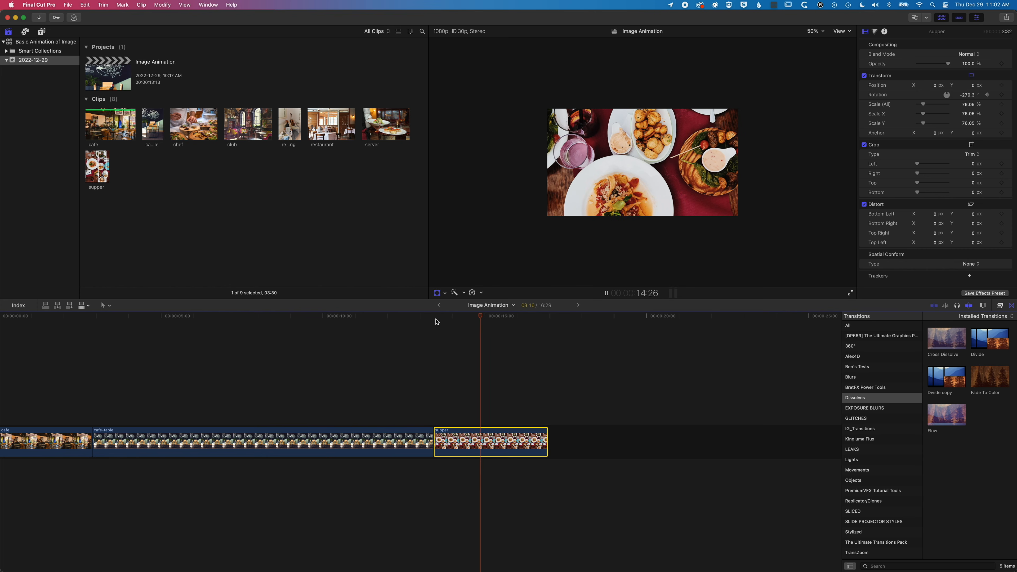
left_click(471, 319)
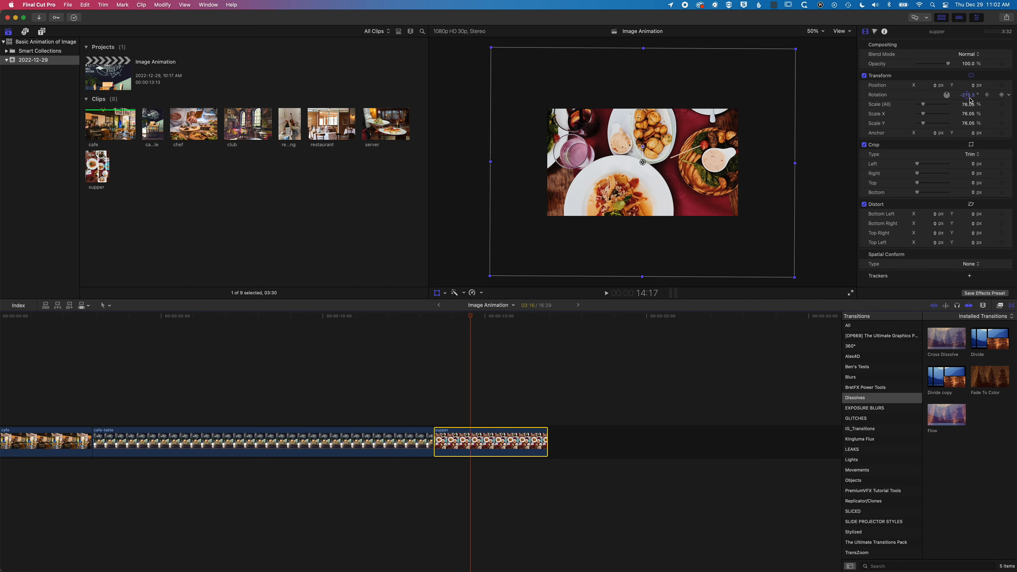
left_click(987, 96)
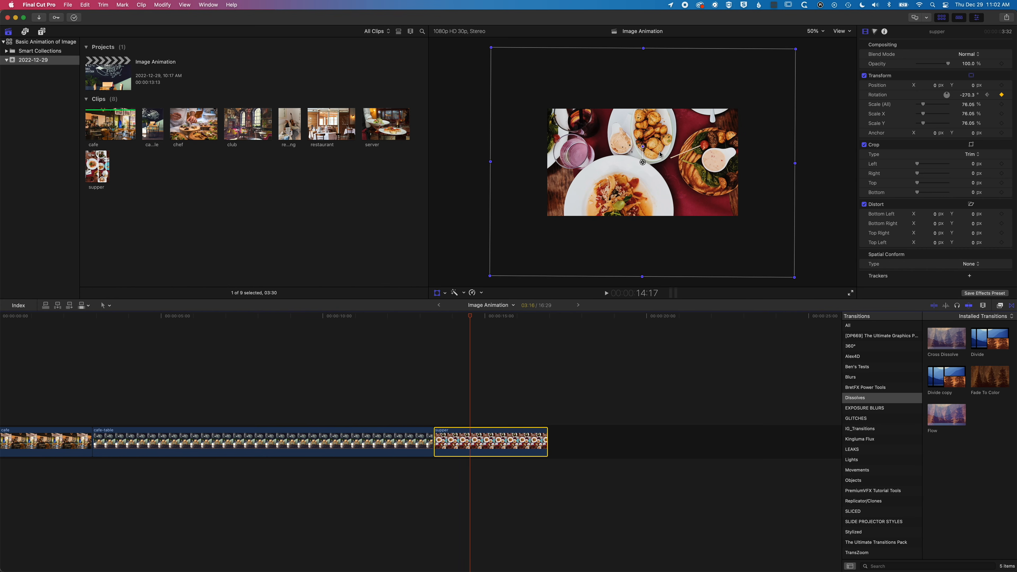
mouse_move(643, 148)
left_mouse_down()
mouse_move(657, 169)
mouse_move(631, 173)
mouse_move(631, 151)
mouse_move(653, 149)
mouse_move(660, 173)
mouse_move(626, 171)
mouse_move(643, 153)
left_mouse_up()
left_click_drag(471, 316, 434, 317)
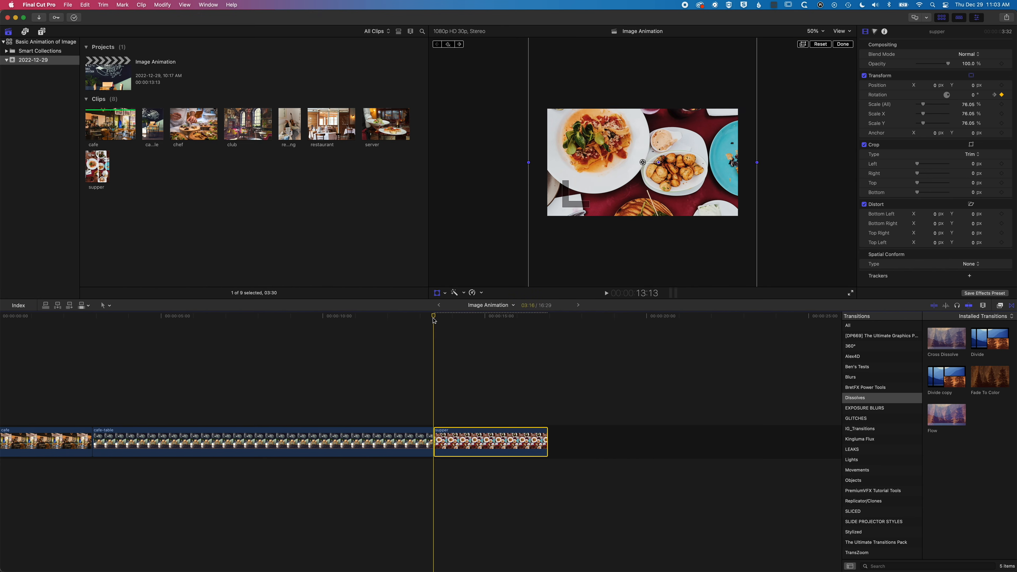
- Play back the supper clip's spin from its start and park the playhead at 13:28
key("space")
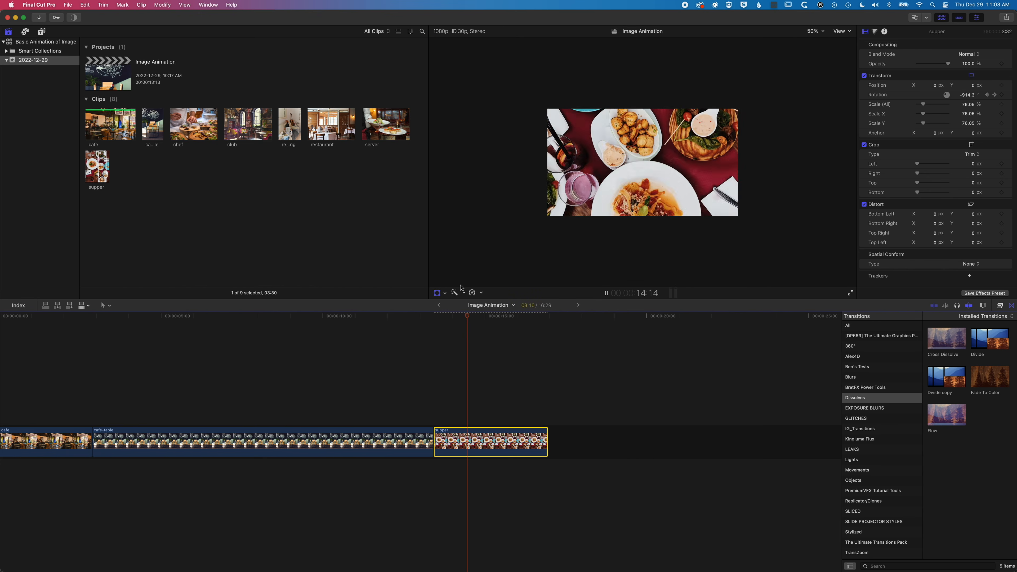
key("space")
left_click_drag(485, 316, 452, 323)
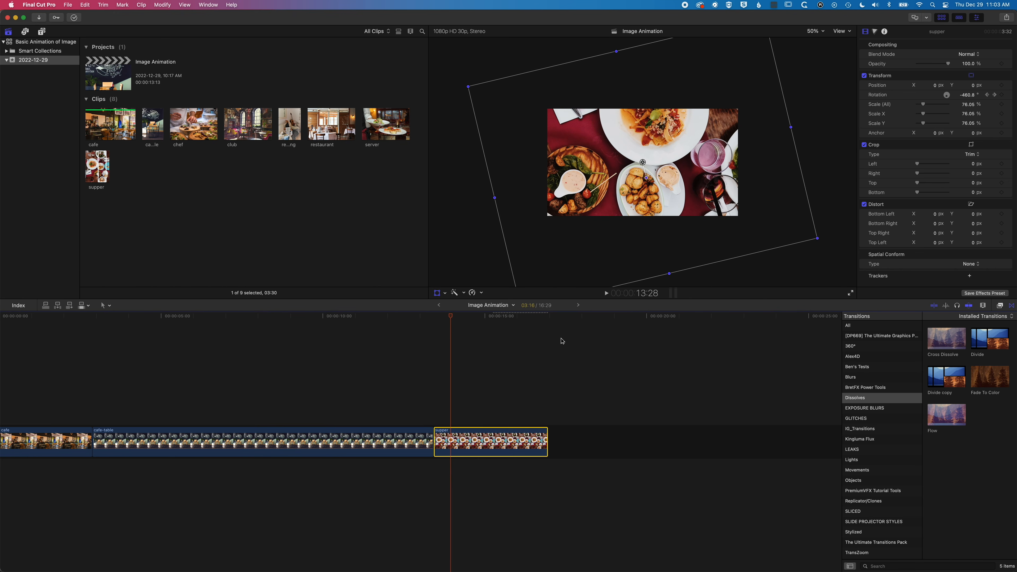
- Apply the Radial effect from the Blur category to the supper clip
left_click(1000, 306)
left_click(860, 412)
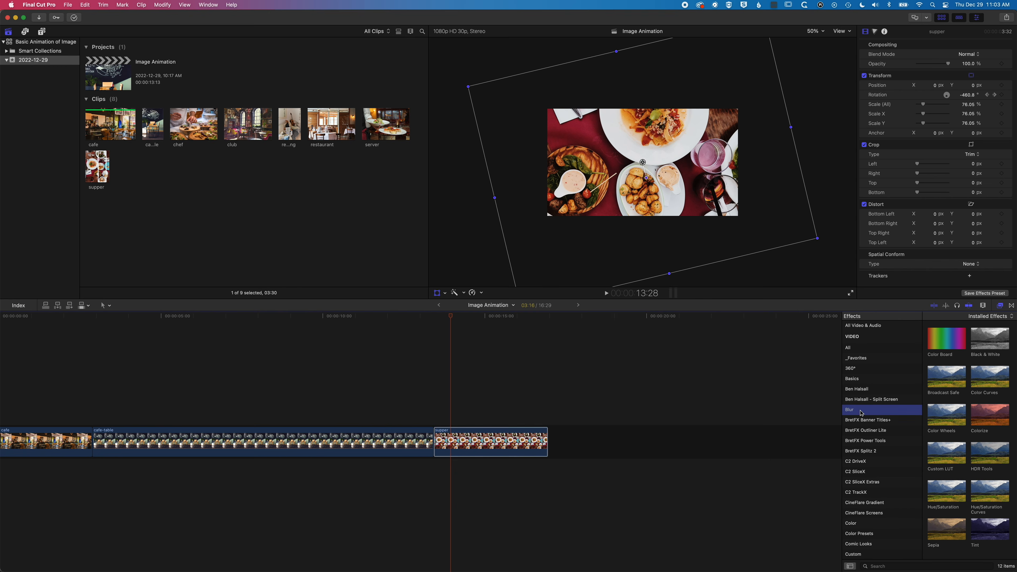
left_click(990, 418)
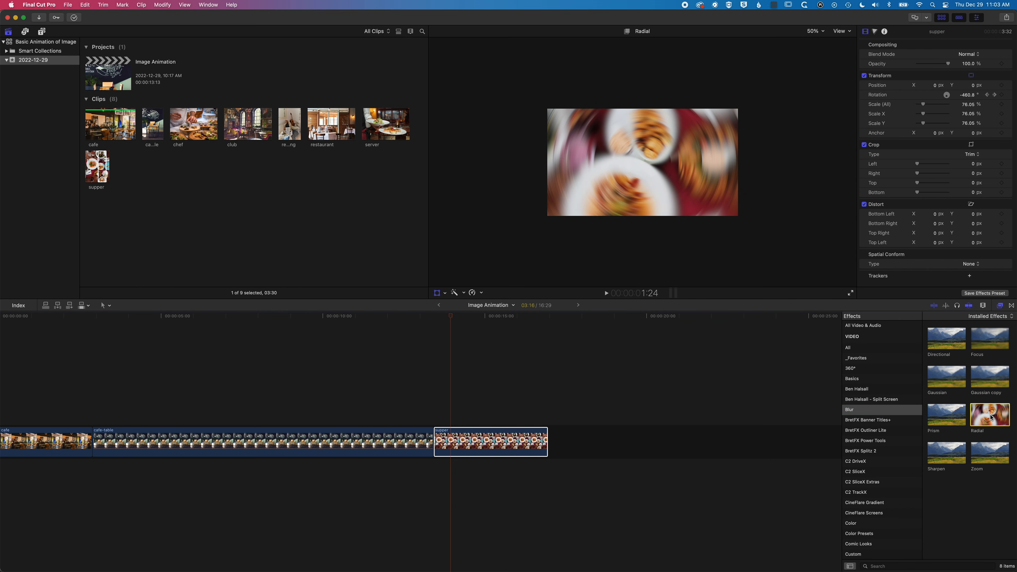
left_click_drag(990, 418, 467, 438)
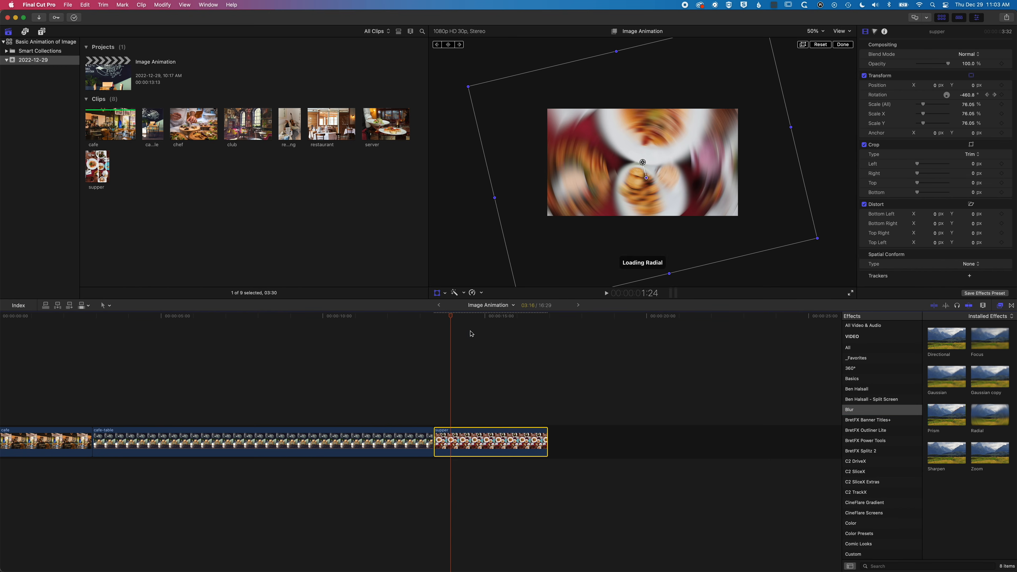
- Clear the Radial blur at the supper clip's start, and at 13:15 set its Amount to 9.27
left_click_drag(451, 314, 434, 315)
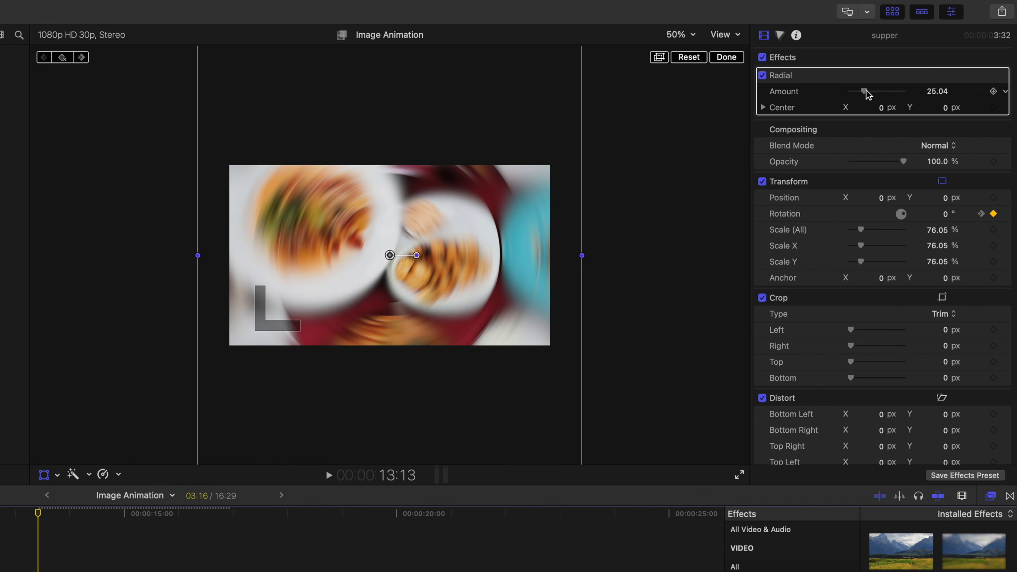
left_click_drag(865, 92, 831, 91)
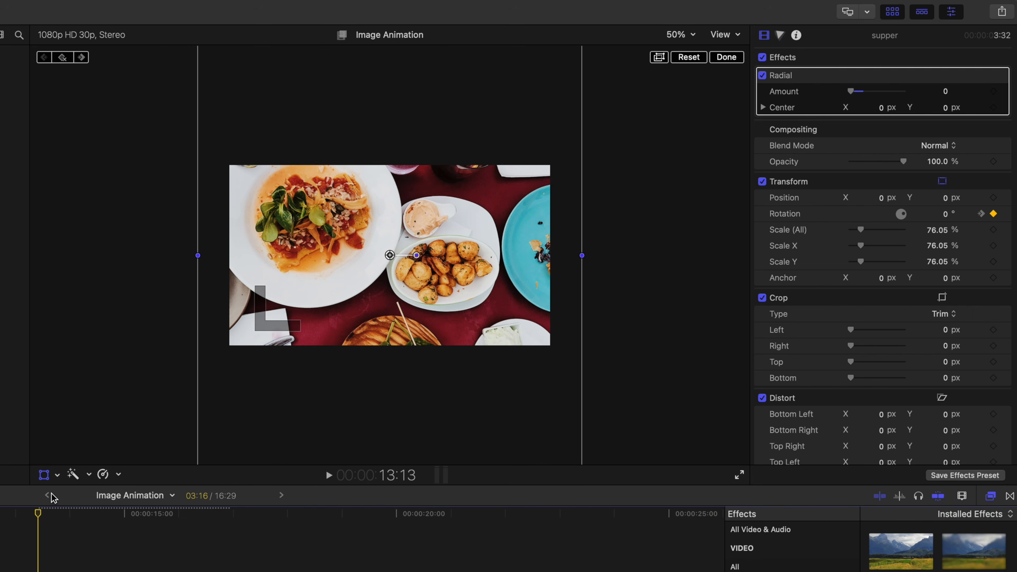
key("Right")
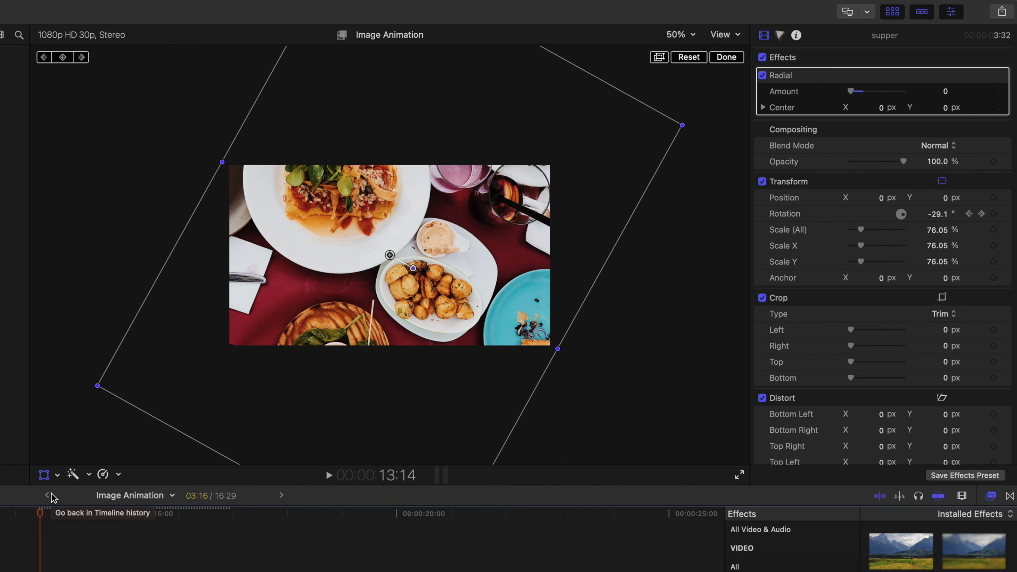
key("Right")
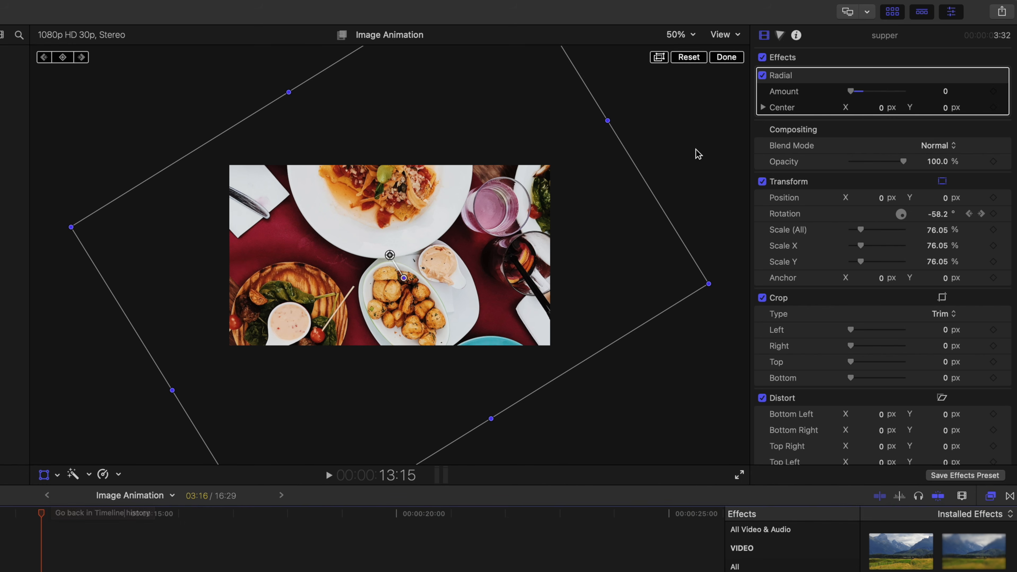
left_click_drag(855, 91, 857, 92)
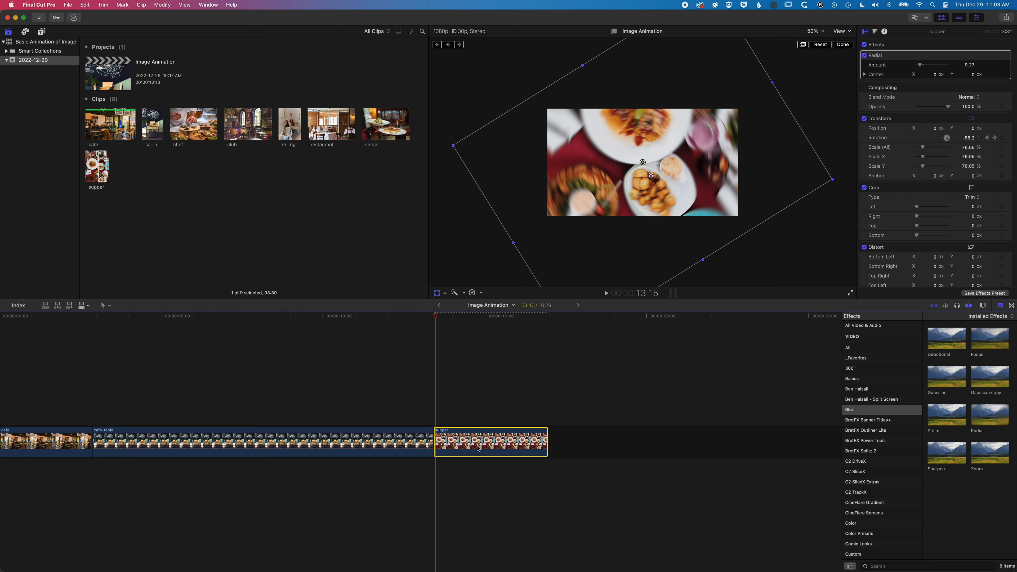
- Show the supper clip's video animation and keyframe the Radial Amount at 9.27 on 14:16 and 0 on 14:17
right_click(481, 448)
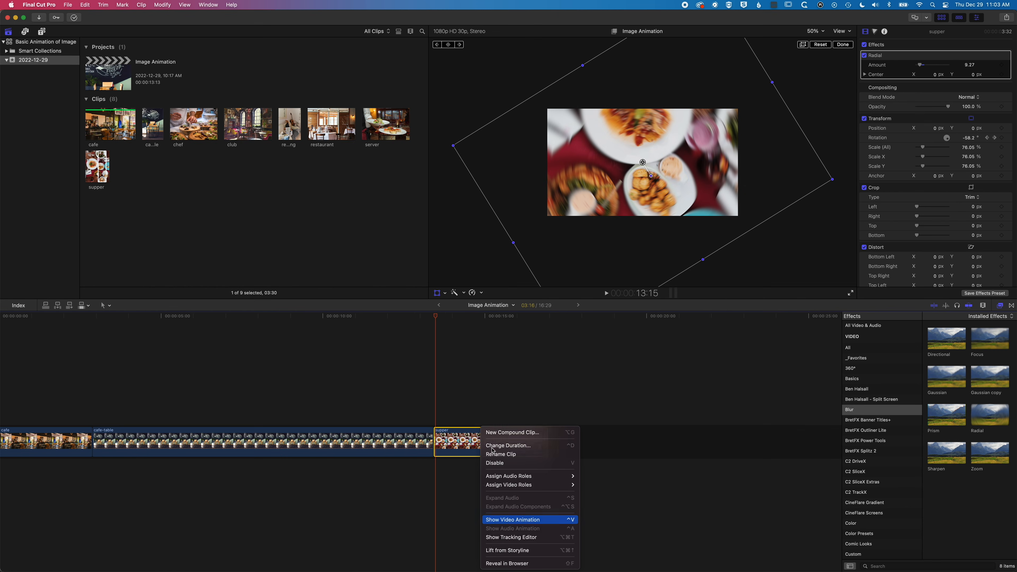
left_click(503, 522)
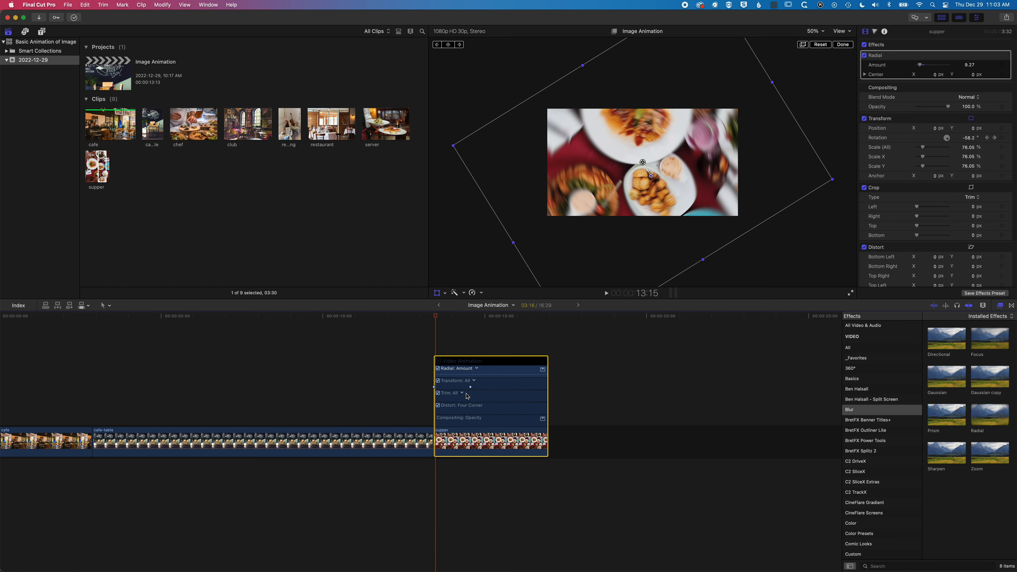
left_click_drag(439, 317, 469, 320)
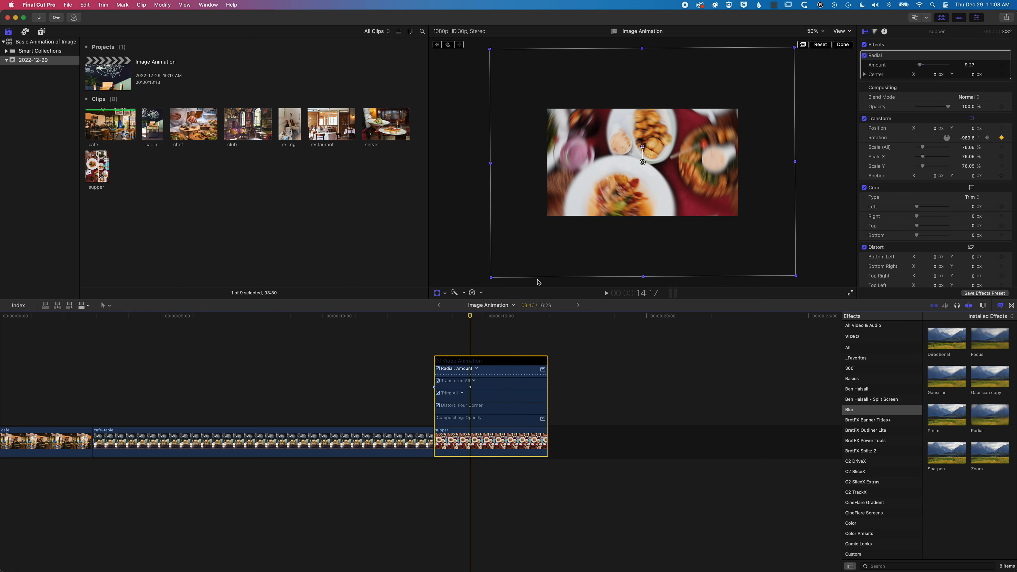
left_click(1002, 65)
key("Left")
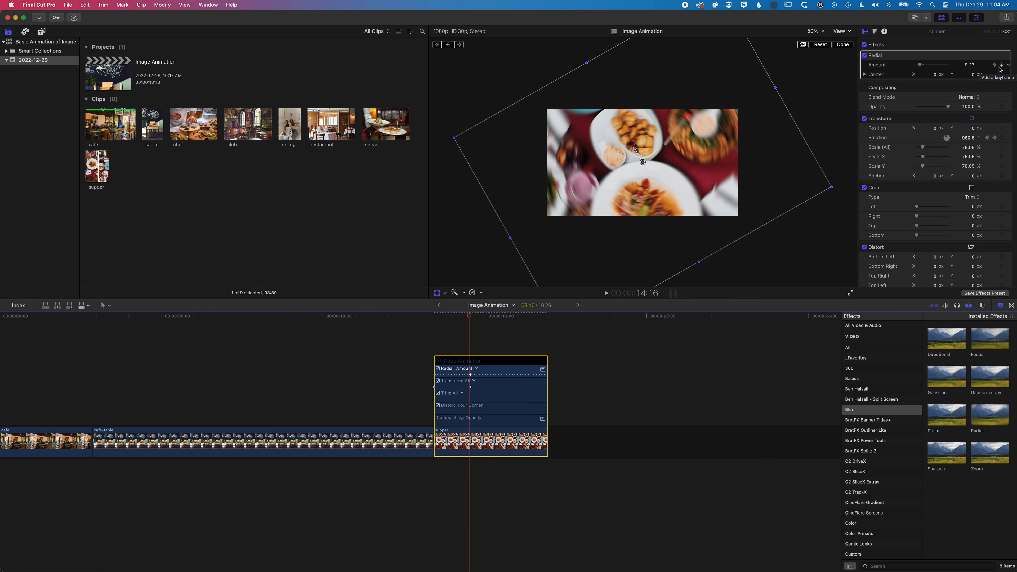
left_click(1002, 65)
key("Right")
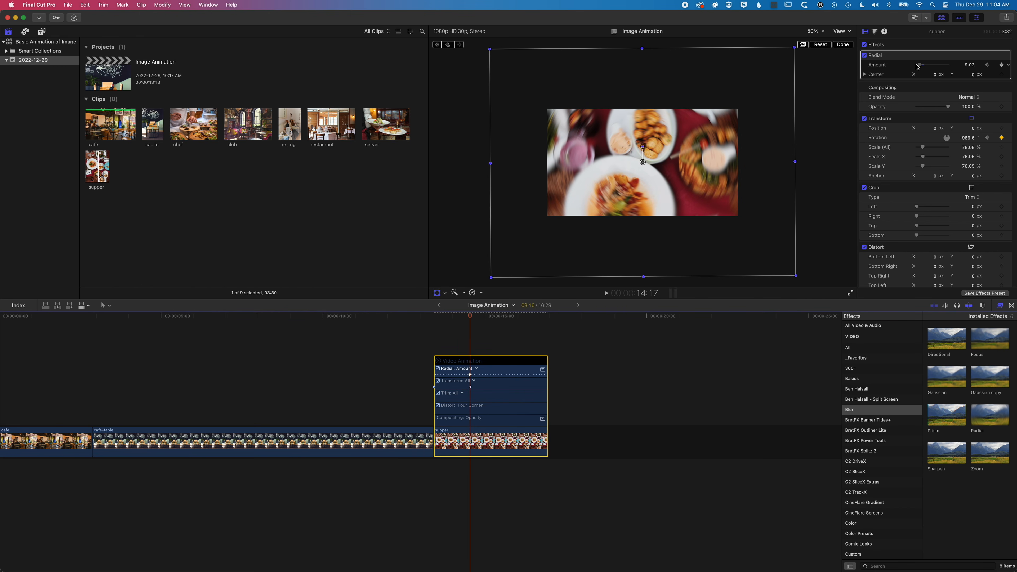
left_click_drag(917, 66, 809, 107)
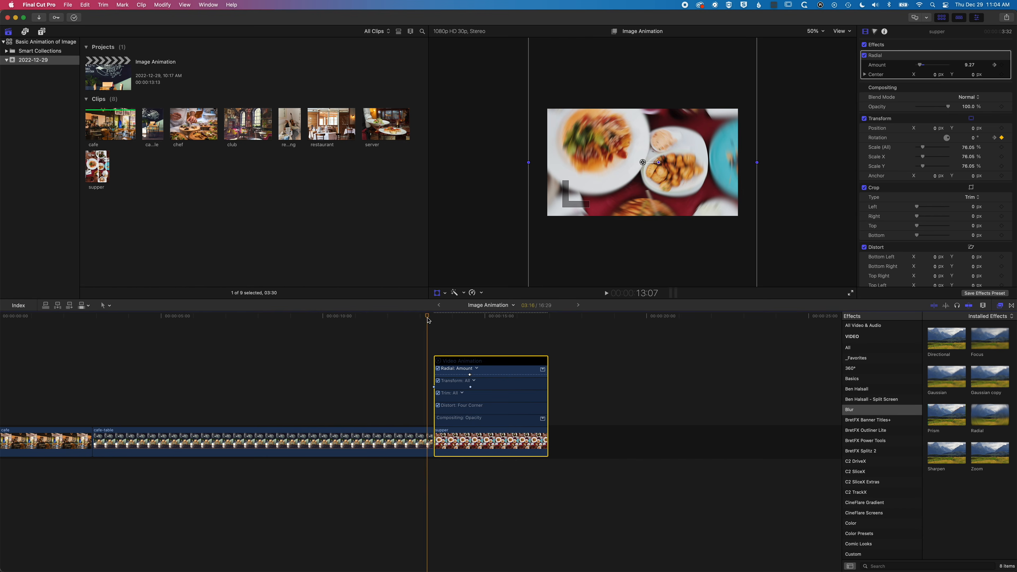
- Play back the supper clip's blurred spin several times from its start and stop at 14:01
key("space")
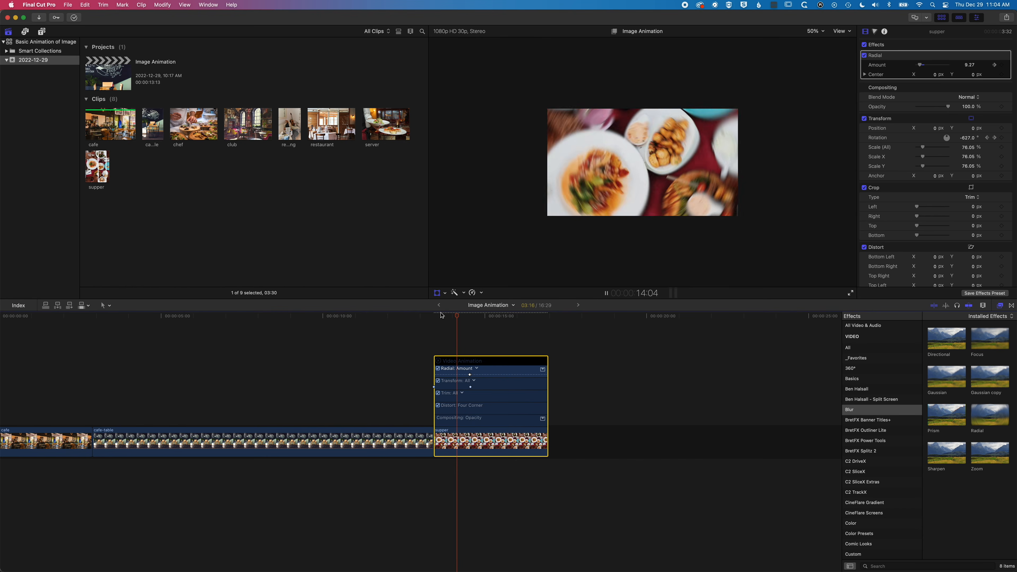
key("space")
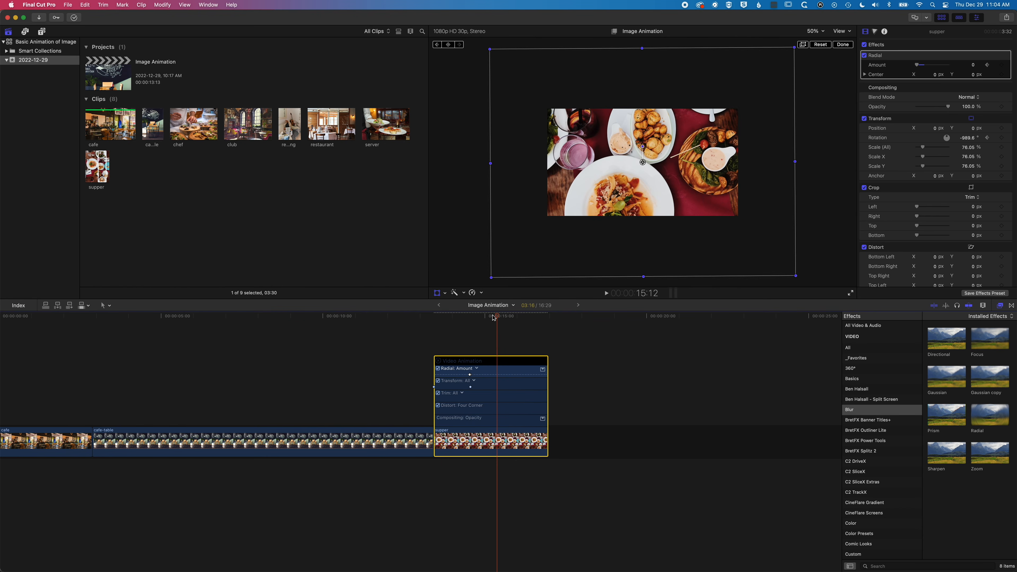
key("space")
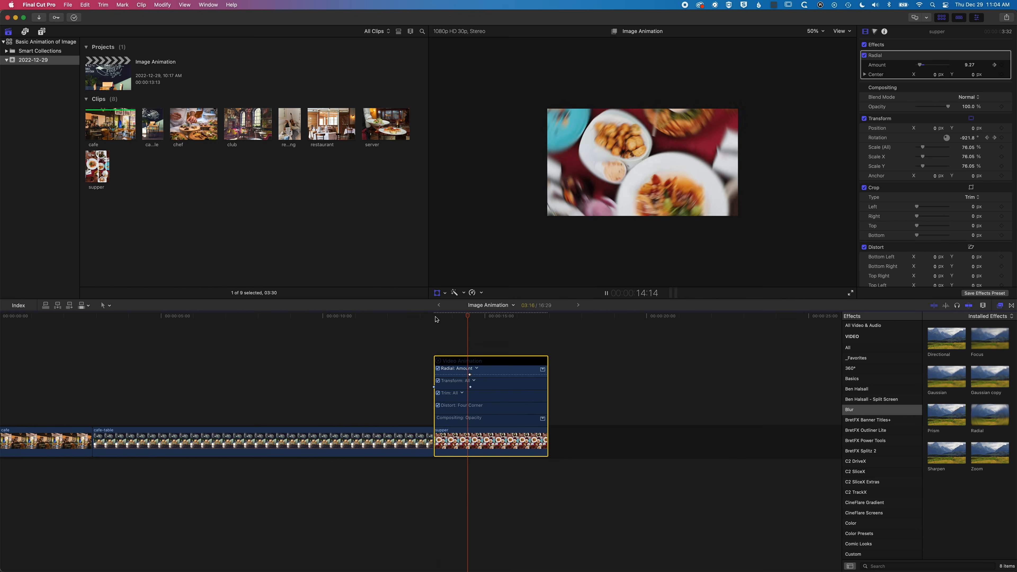
key("space")
left_click(436, 318)
key("space")
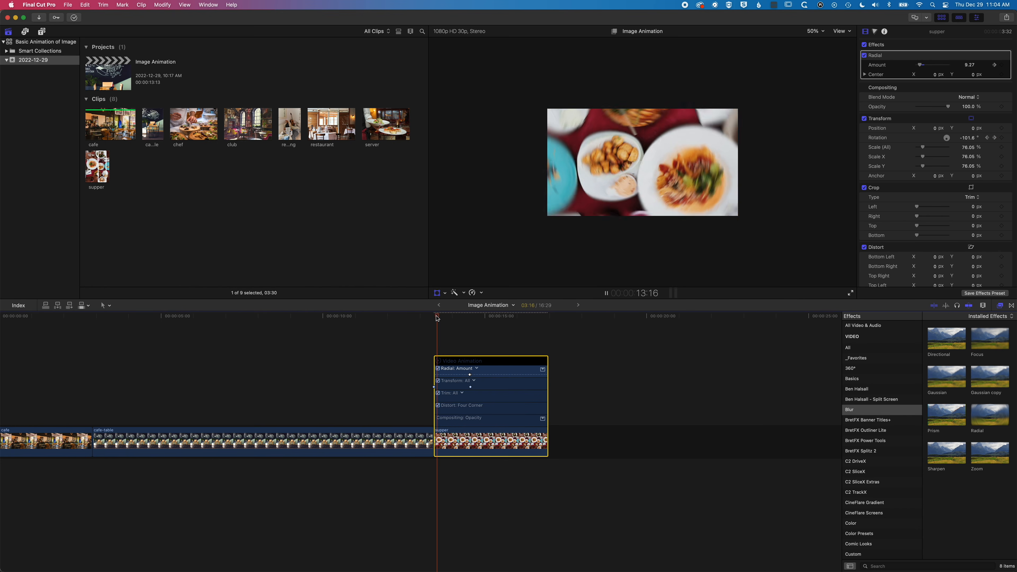
key("space")
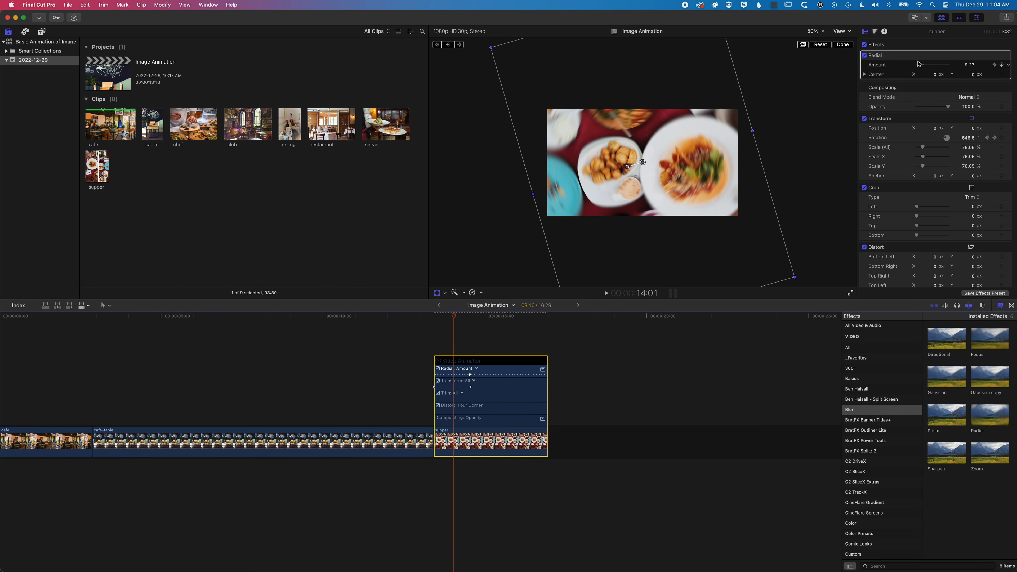
- Try a Radial Amount of 28.27 at 14:01, play back the spin, and return the playhead to 14:01
left_click_drag(922, 67, 928, 66)
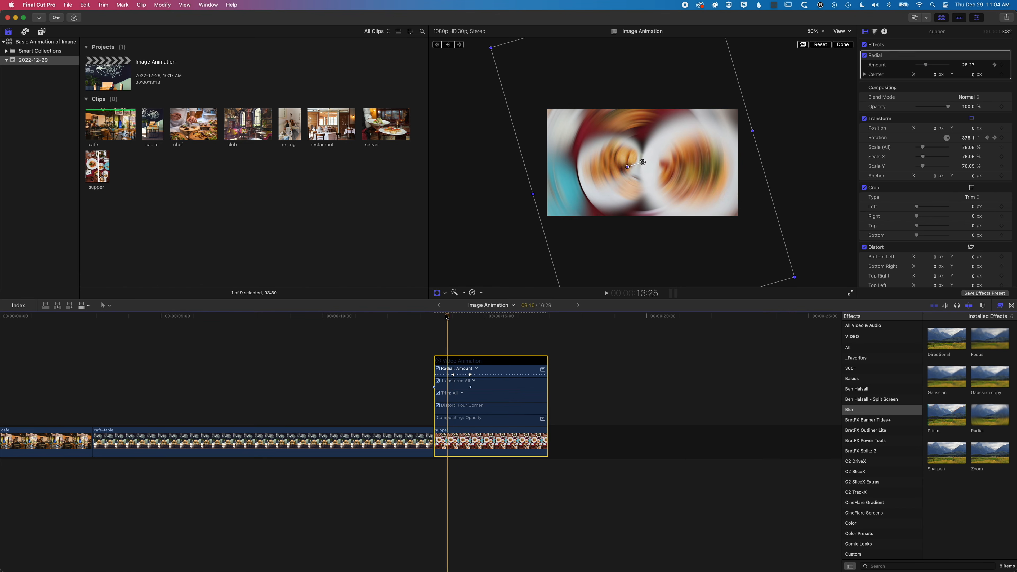
left_click(432, 316)
key("space")
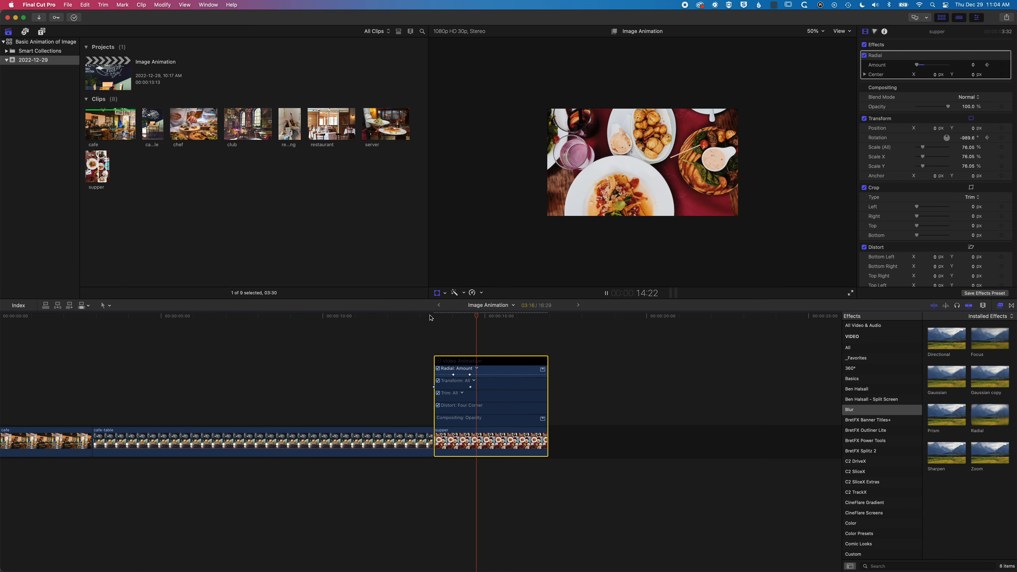
left_click(496, 316)
left_click_drag(497, 319, 454, 319)
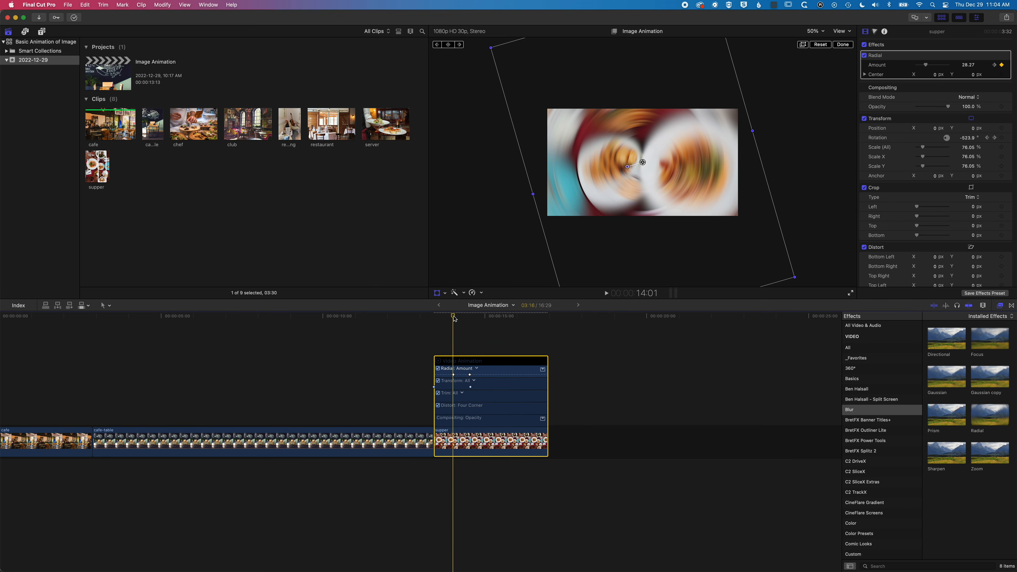
- Set the Radial Amount at 14:01 to 20.54, preview the spin, and close the supper clip's video animation
left_click_drag(926, 66, 923, 65)
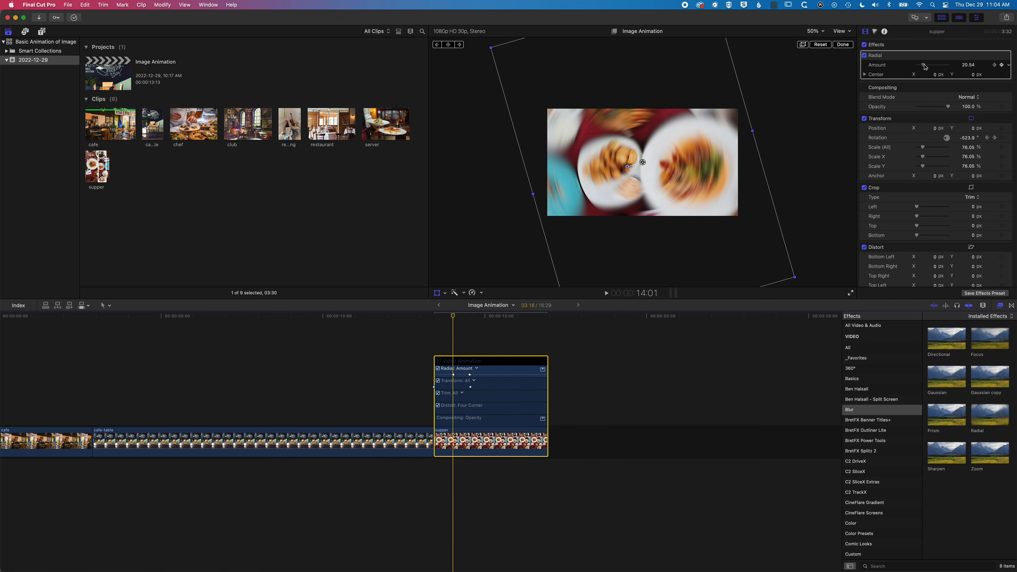
left_click(436, 317)
key("space")
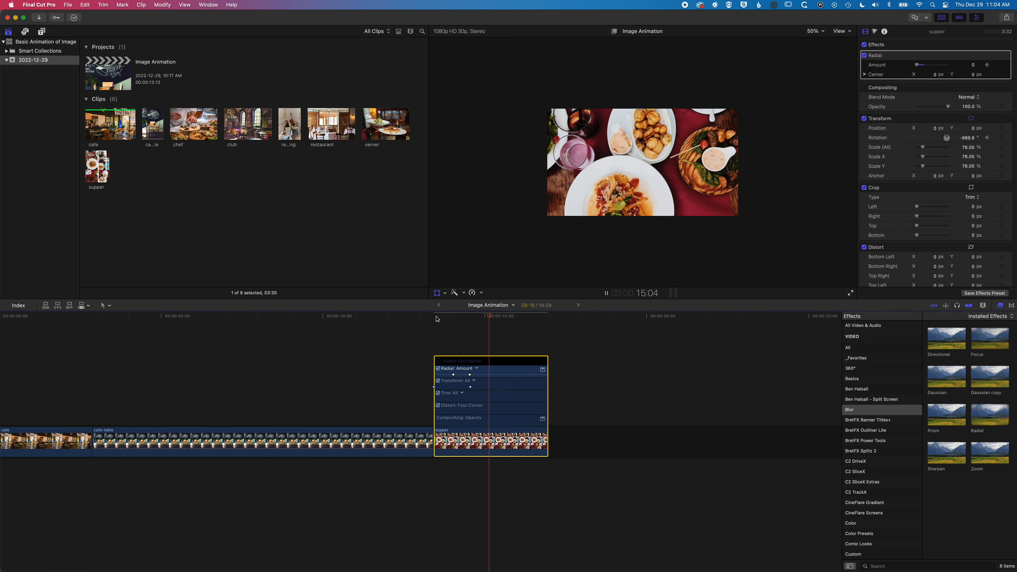
key("space")
left_click(439, 361)
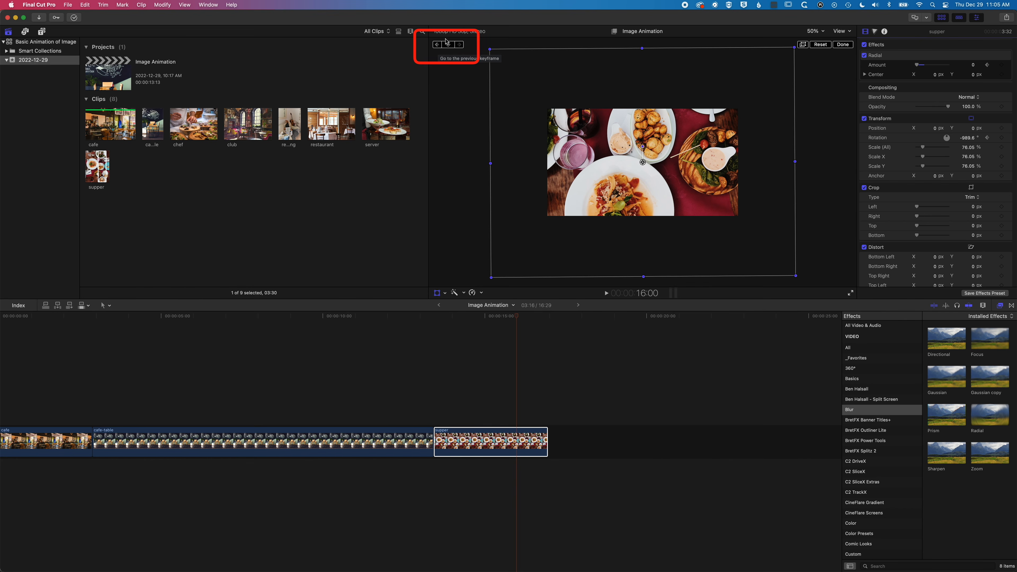
- Jump back and forth between the supper clip's transform keyframes using the viewer's keyframe navigation
left_click(439, 46)
left_click(437, 46)
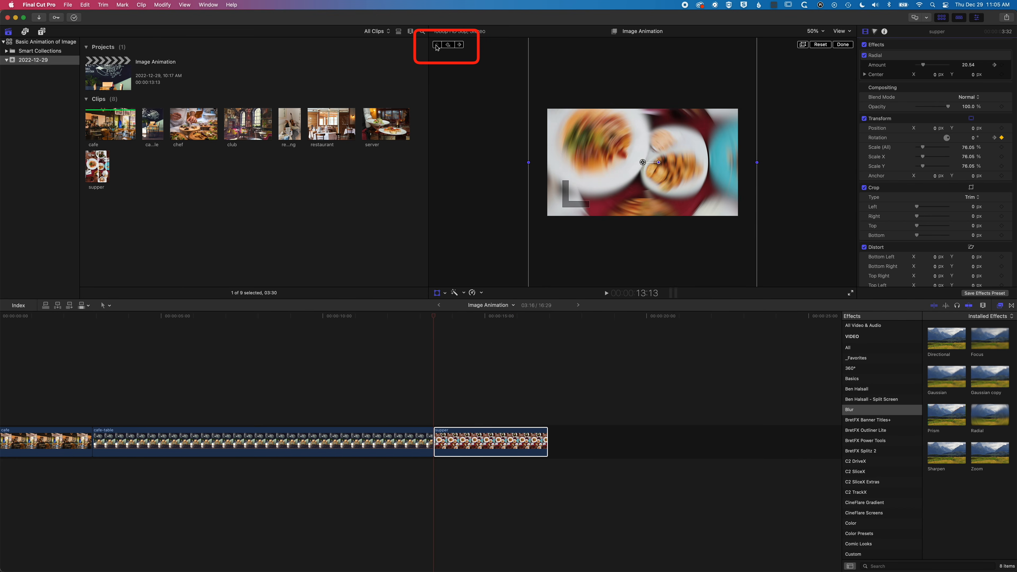
left_click(460, 47)
left_click(438, 45)
- Select the cafe-table clip at 10:08 with Transform active and jump between its previous and next keyframes
left_click(330, 315)
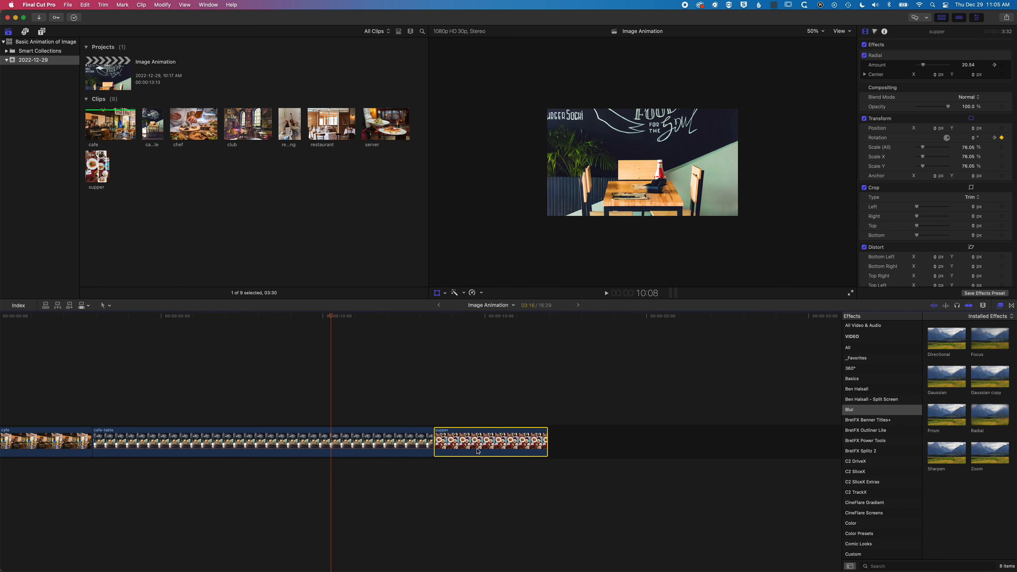
left_click(332, 351)
key("shift+t")
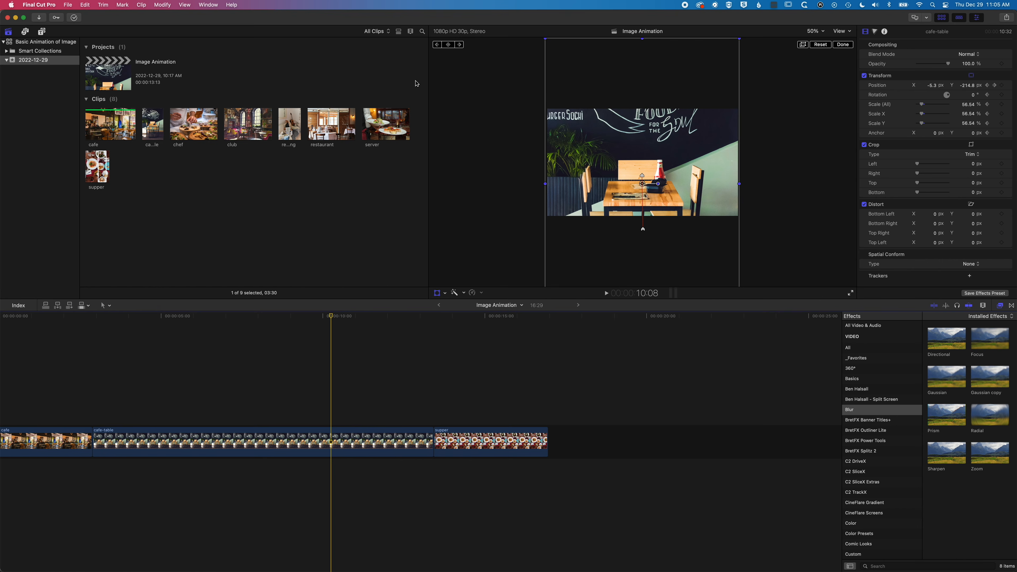
left_click(439, 44)
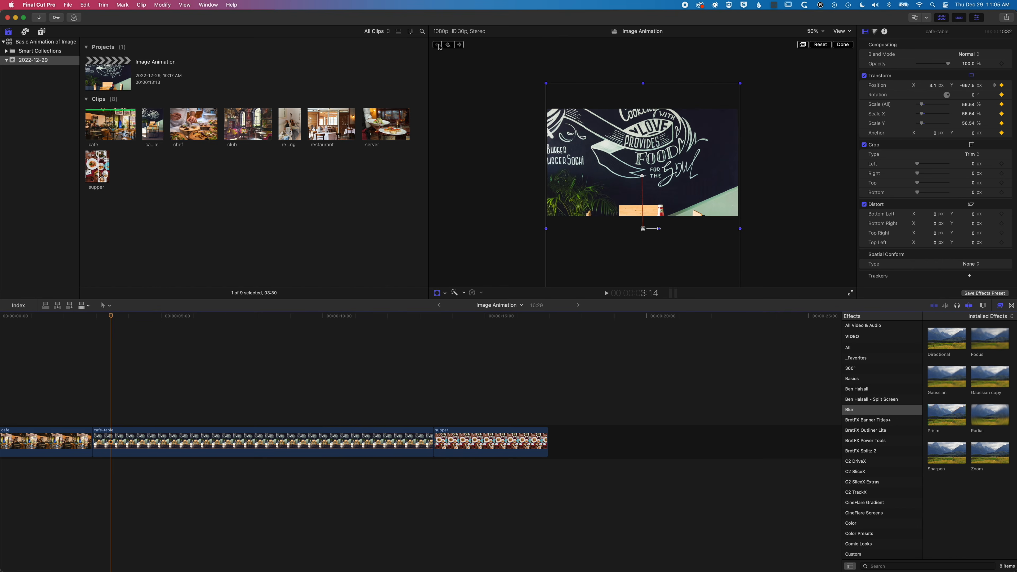
left_click(461, 45)
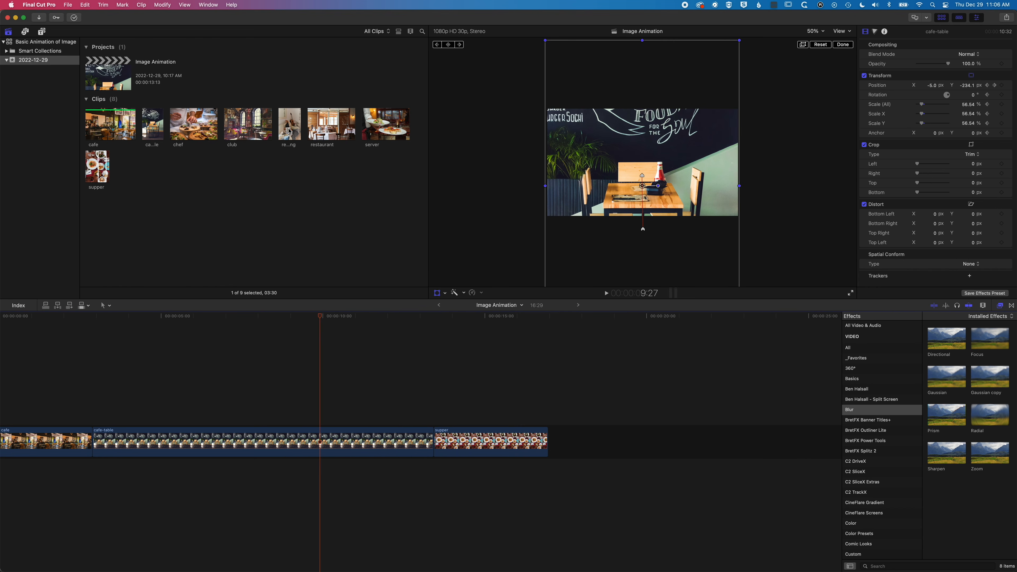
- Append the reading image to the end of the timeline and activate its Transform controls
left_click(290, 131)
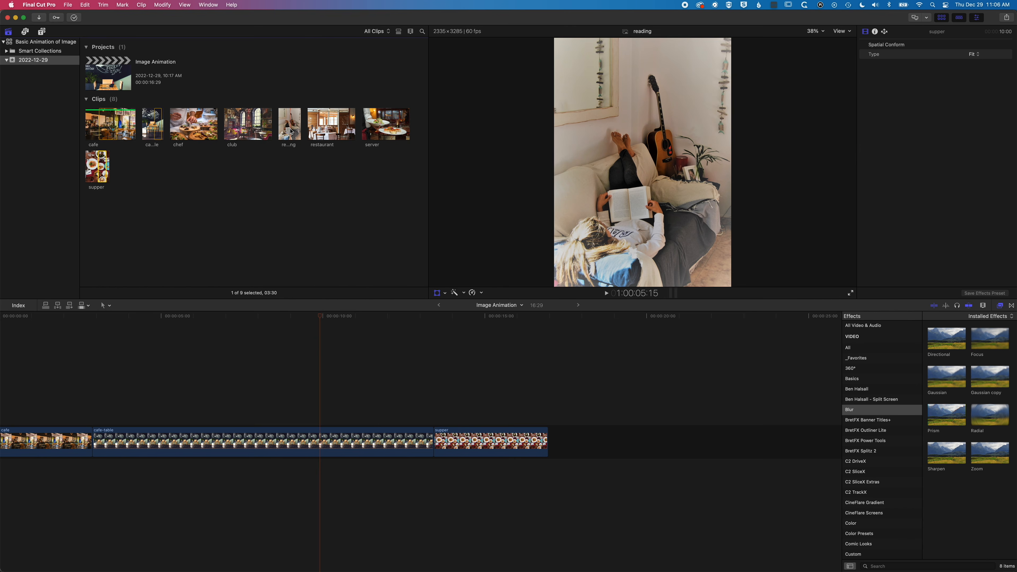
key("e")
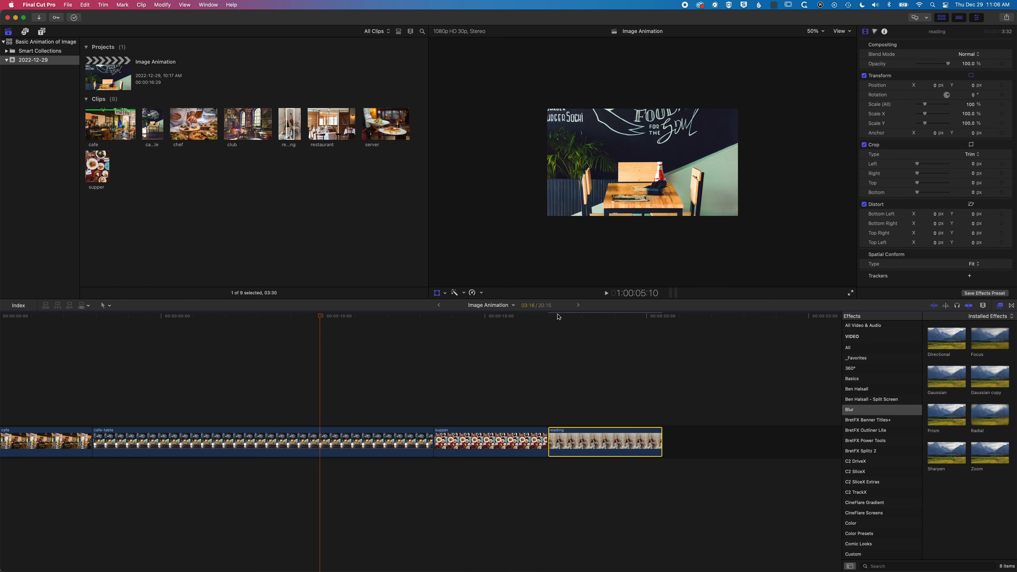
key("shift+t")
- At 16:29, scale the reading image to 253.62% and position it at X 1.6 px, Y 732.1 px
left_click_drag(612, 217, 523, 255)
left_click_drag(645, 239, 648, 165)
left_click_drag(526, 256, 550, 224)
left_click_drag(629, 193, 627, 194)
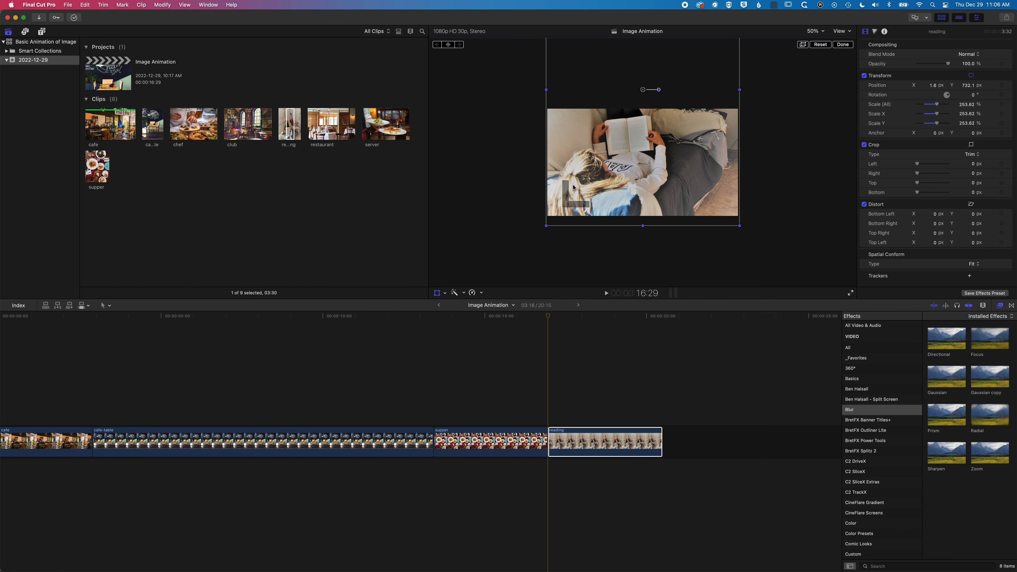
- Adjust the reading image to a scale of 256.42% and a position of X -5.7 px, Y 665.5 px
left_click_drag(547, 227, 546, 229)
left_click_drag(630, 192, 629, 199)
- Add the MarkUp Outline title above the reading clip, starting at 17:27
left_click_drag(549, 317, 579, 317)
left_click(42, 32)
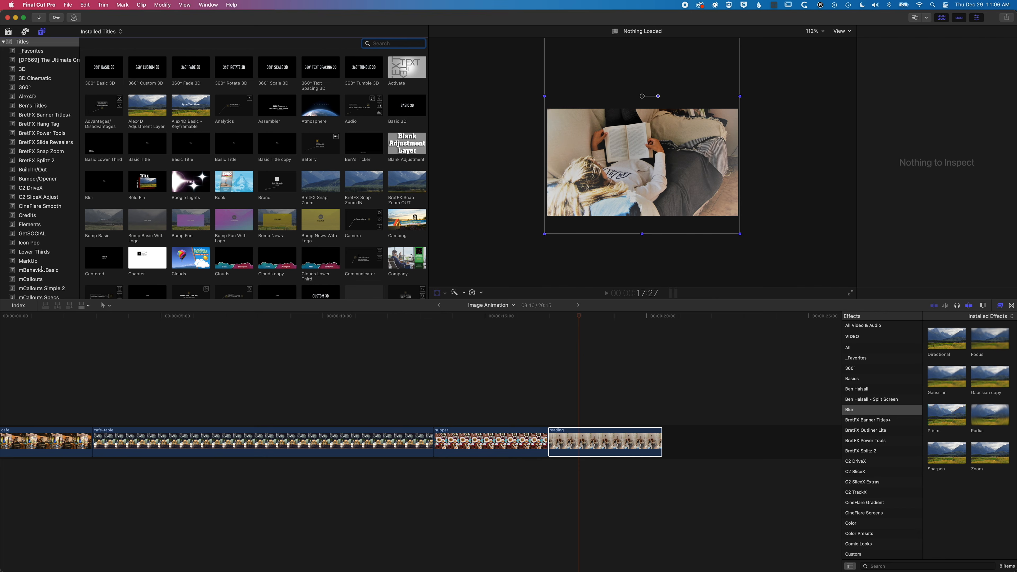
left_click(40, 262)
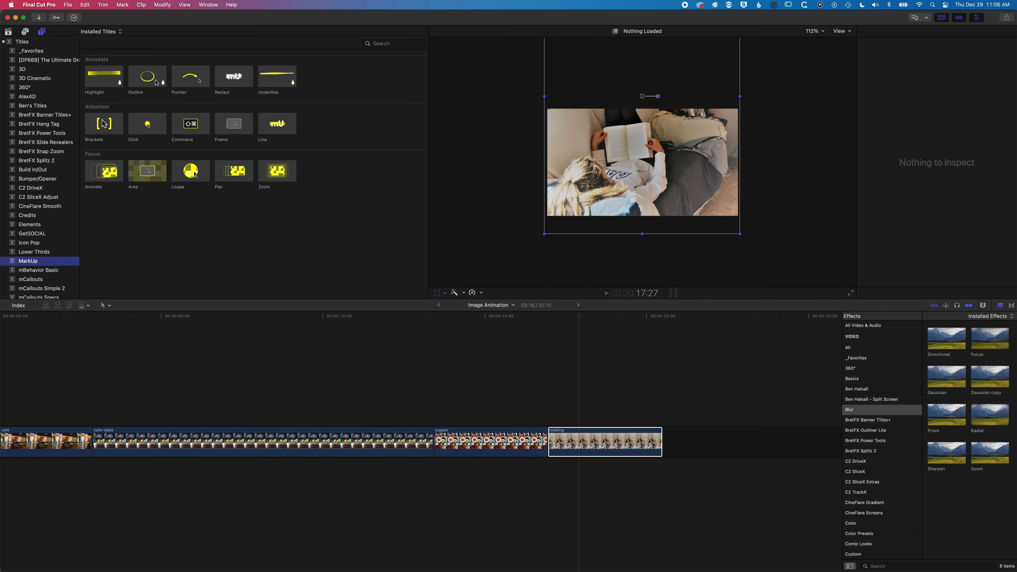
left_click(157, 83)
left_click_drag(156, 83, 581, 420)
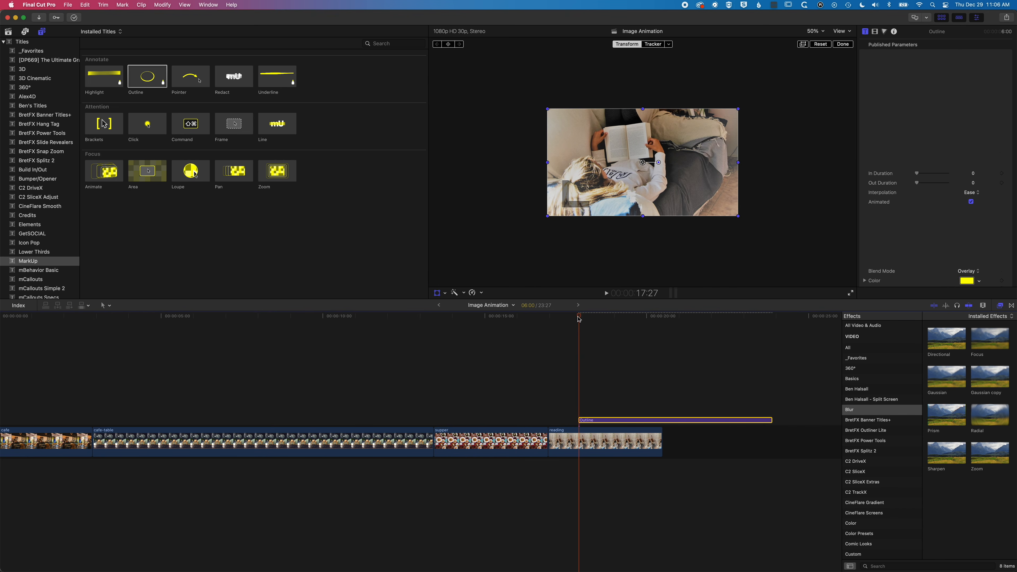
- Play back the Outline title's draw-on animation from 17:27 and scrub to 18:13
key("space")
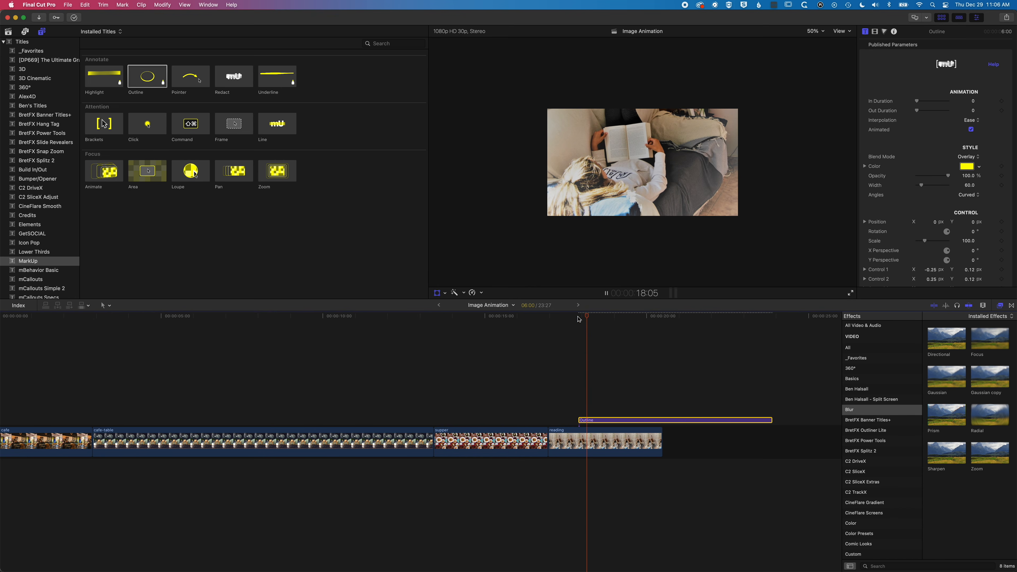
key("space")
left_click_drag(613, 315, 597, 315)
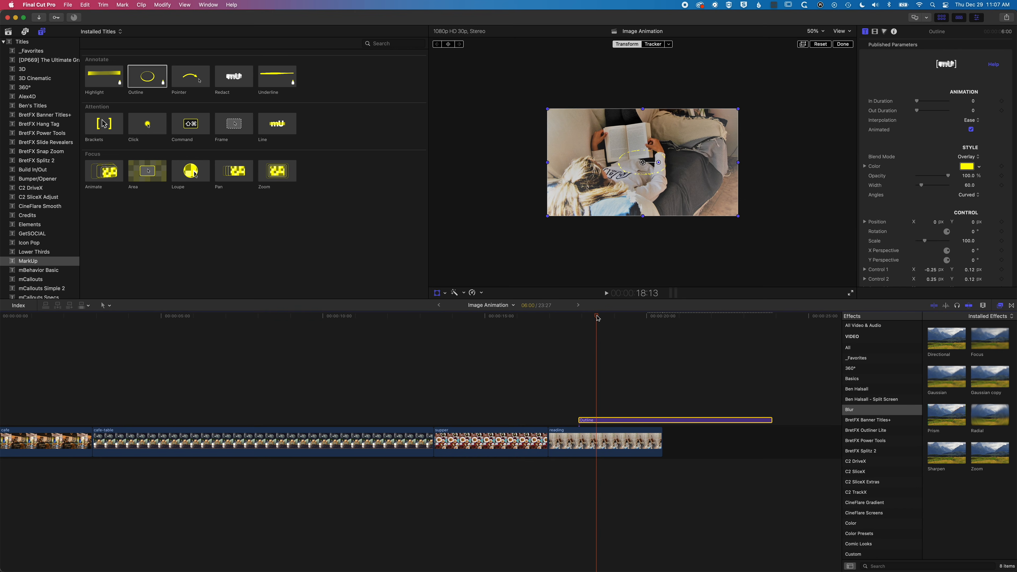
- Turn off the Transform controls and, at 19:00, enlarge the Outline ellipse around the book, centred at X -0.12, Y 0.18
left_click(437, 295)
left_click(580, 317)
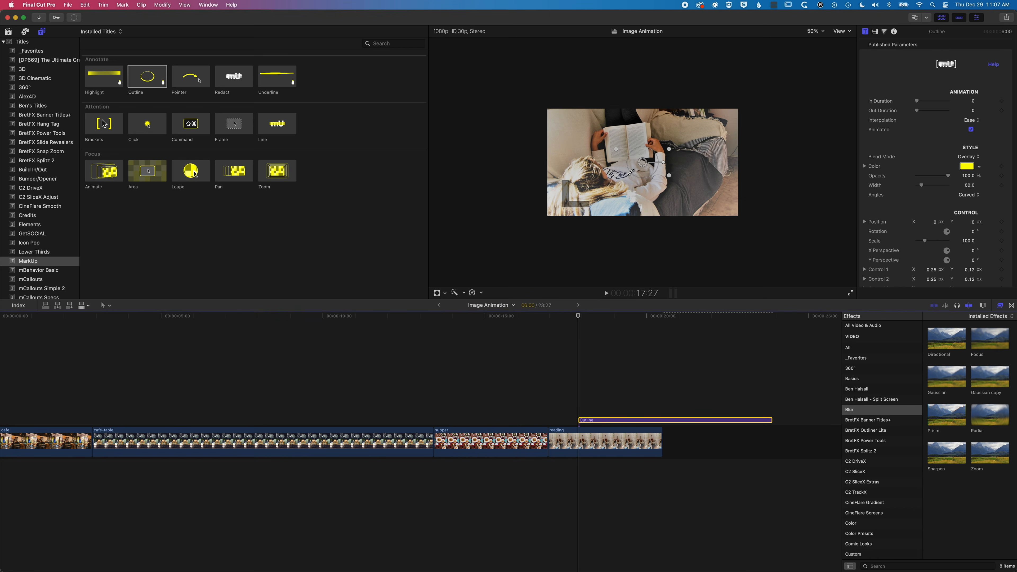
left_click(604, 293)
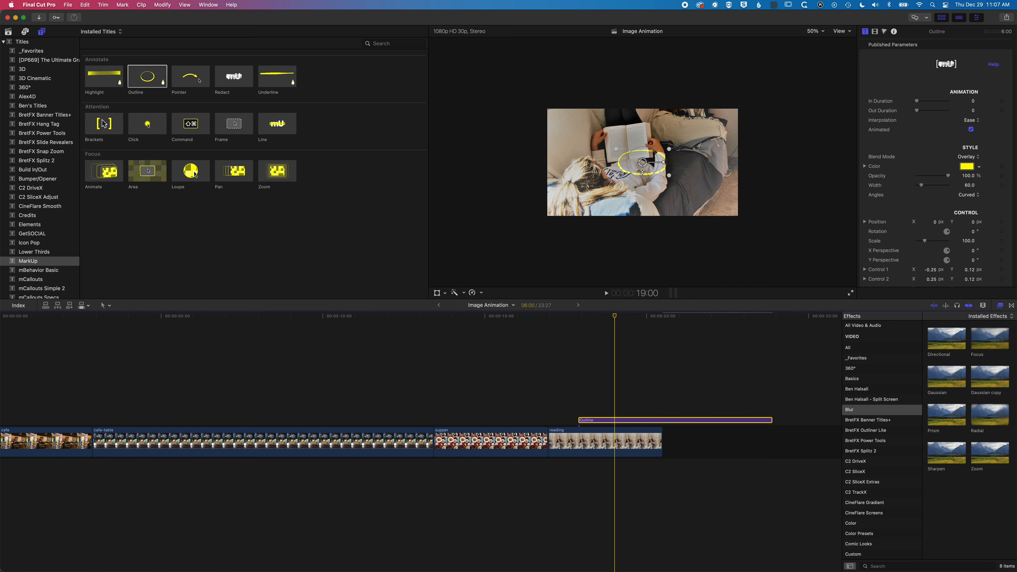
left_click_drag(641, 178, 630, 144)
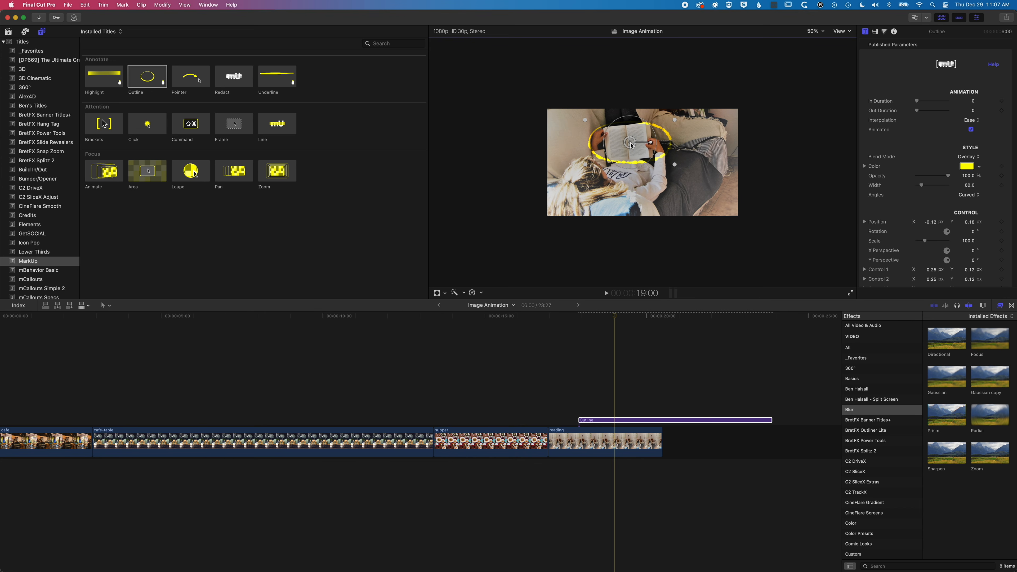
- Change the Outline title's color to red and its blend mode to Normal
left_click(979, 166)
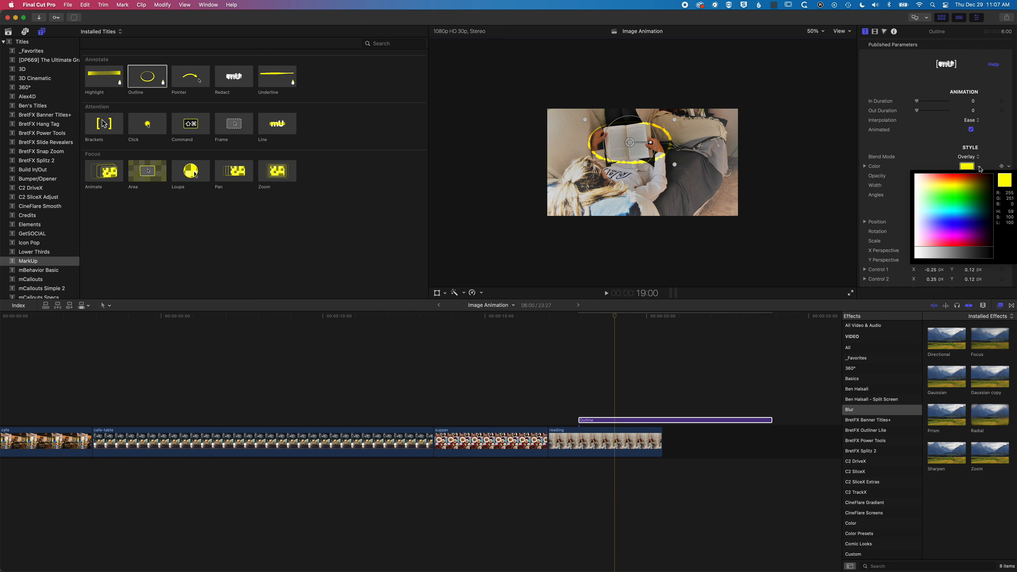
left_click(1005, 183)
left_click(959, 135)
left_click(968, 158)
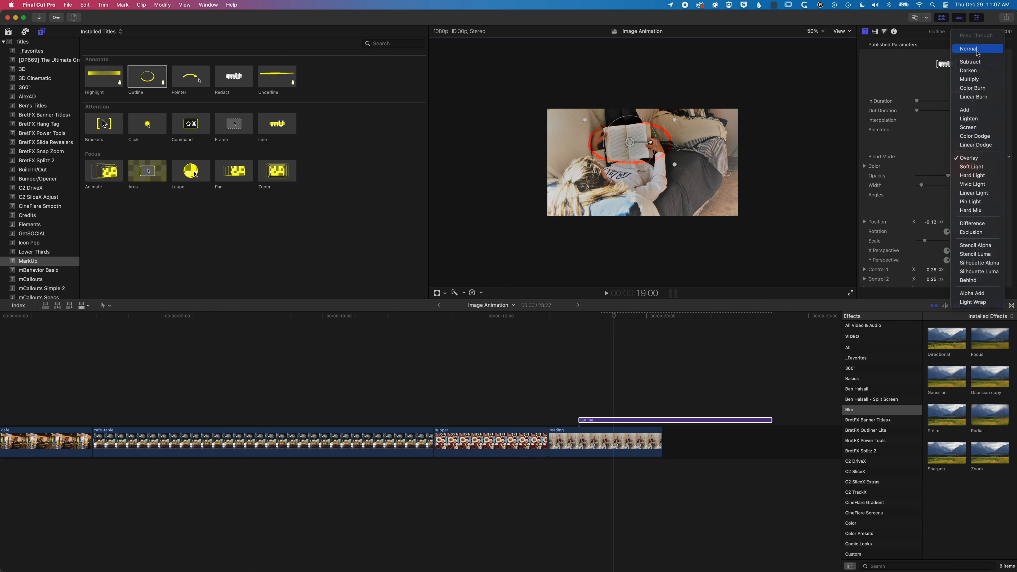
key("Escape")
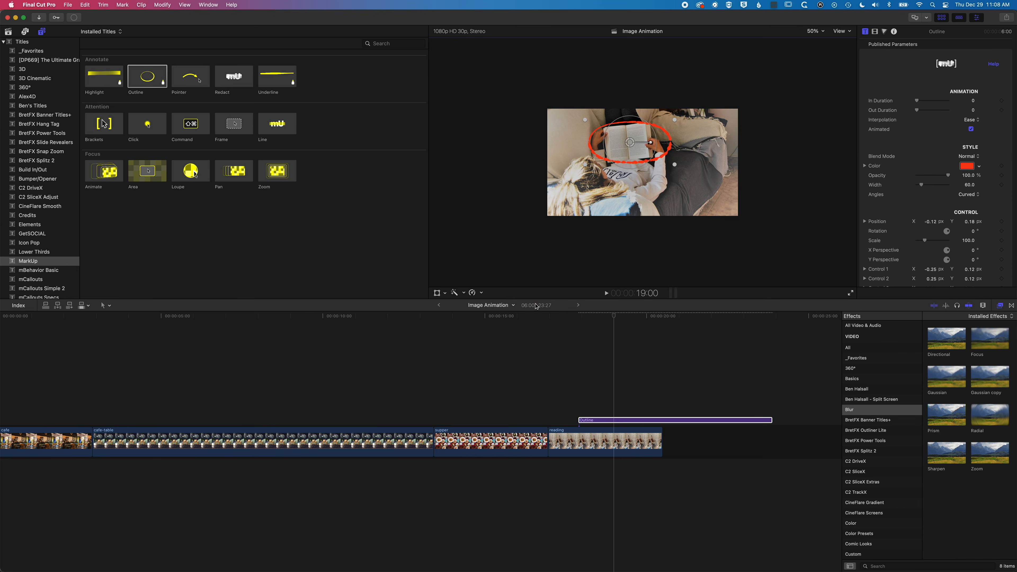
- Trim the Outline title to 2:18 so it ends with the reading clip, and review the animation from 17:17
left_click_drag(772, 420, 665, 421)
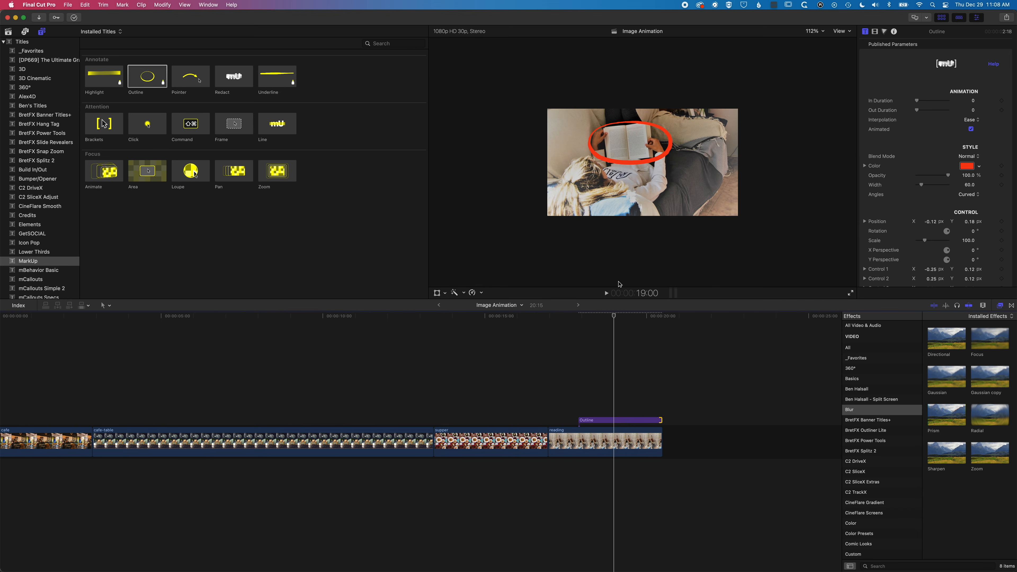
left_click(568, 318)
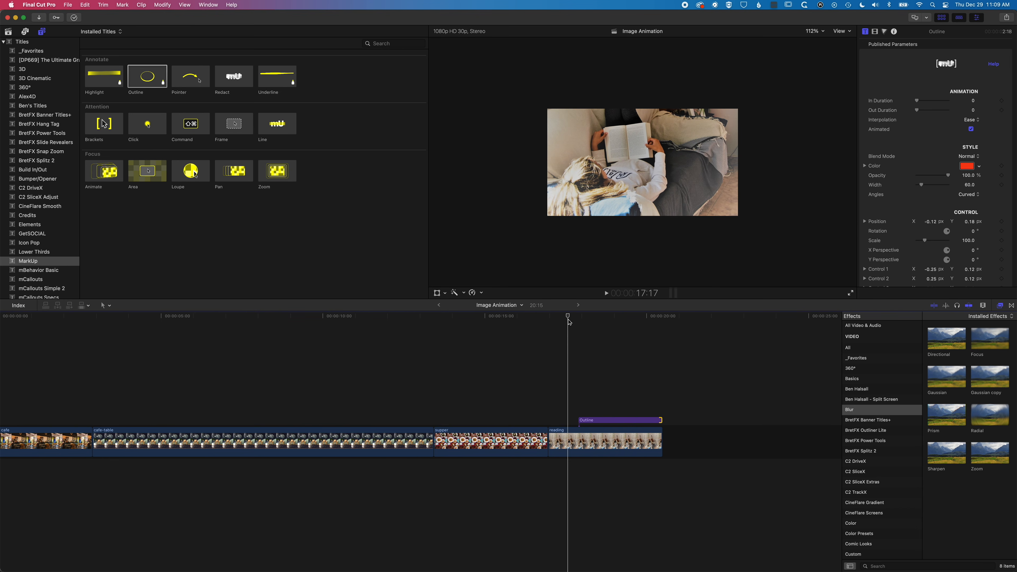
key("space")
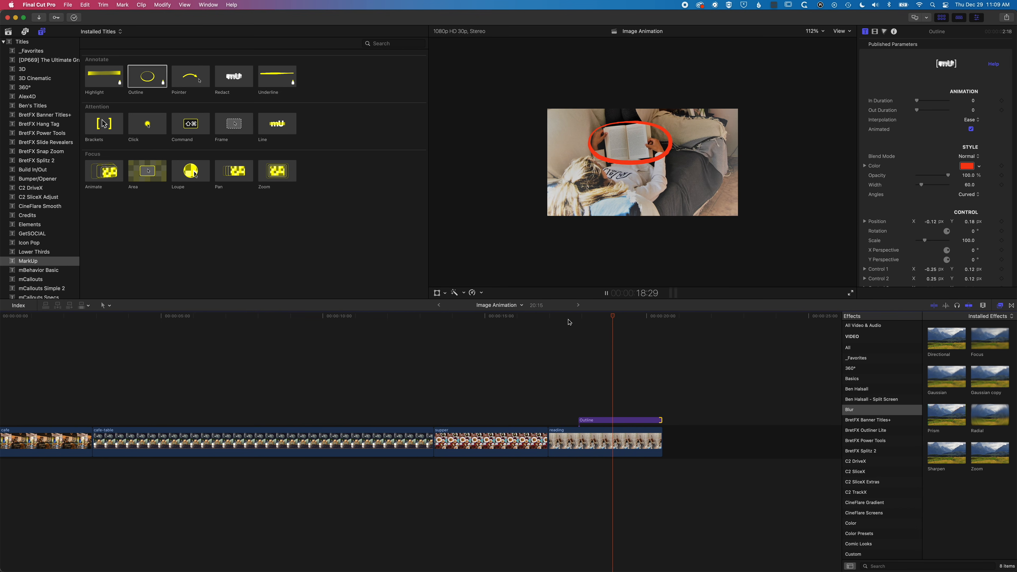
key("space")
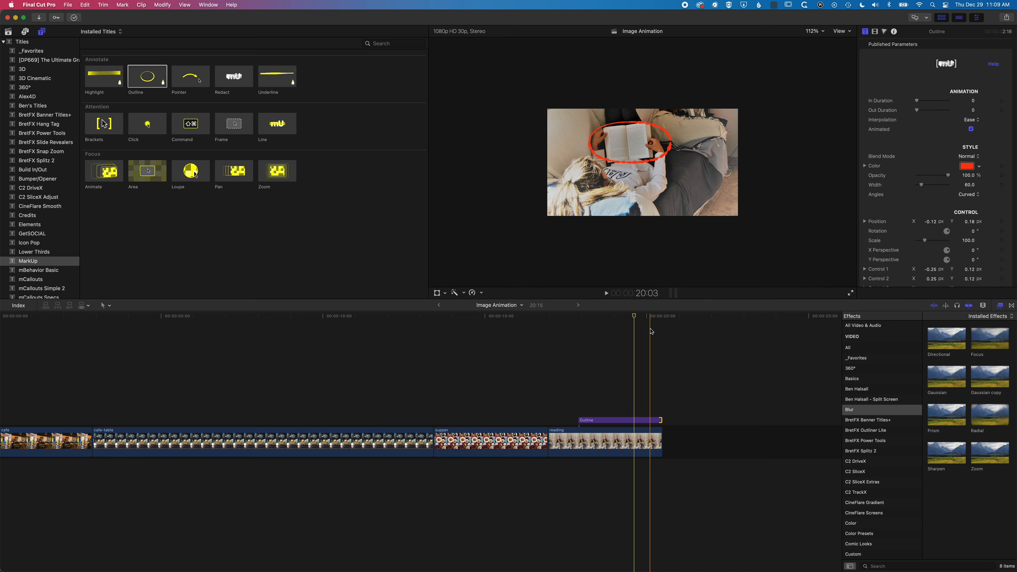
left_click_drag(635, 317, 580, 321)
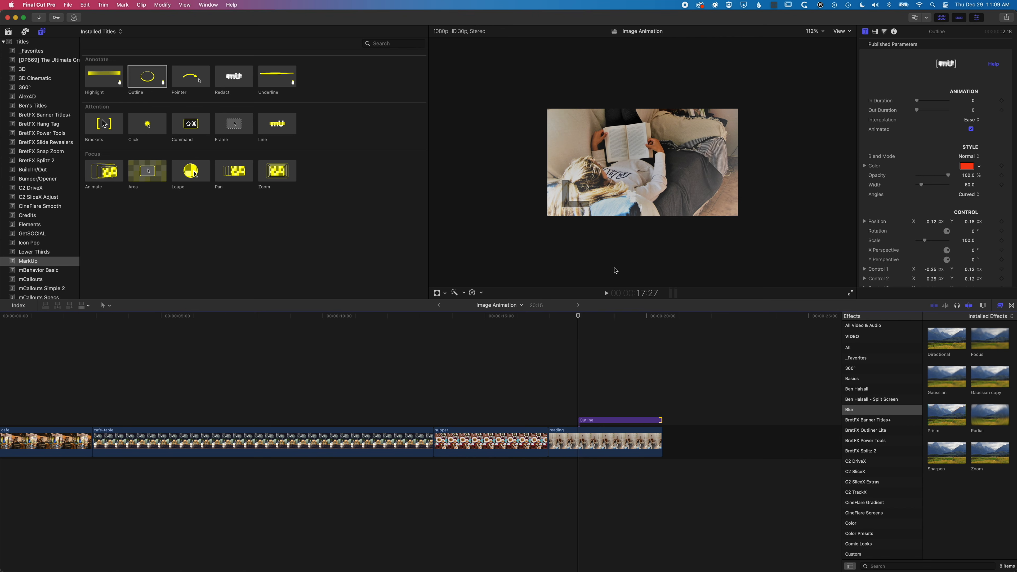
left_click_drag(580, 318, 600, 318)
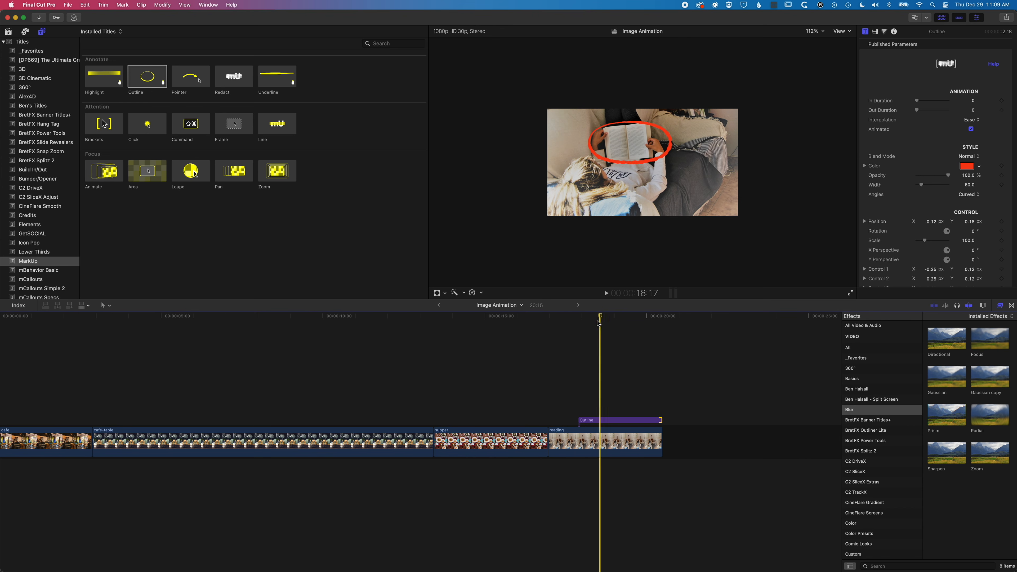
scroll(595, 325, "right", 1)
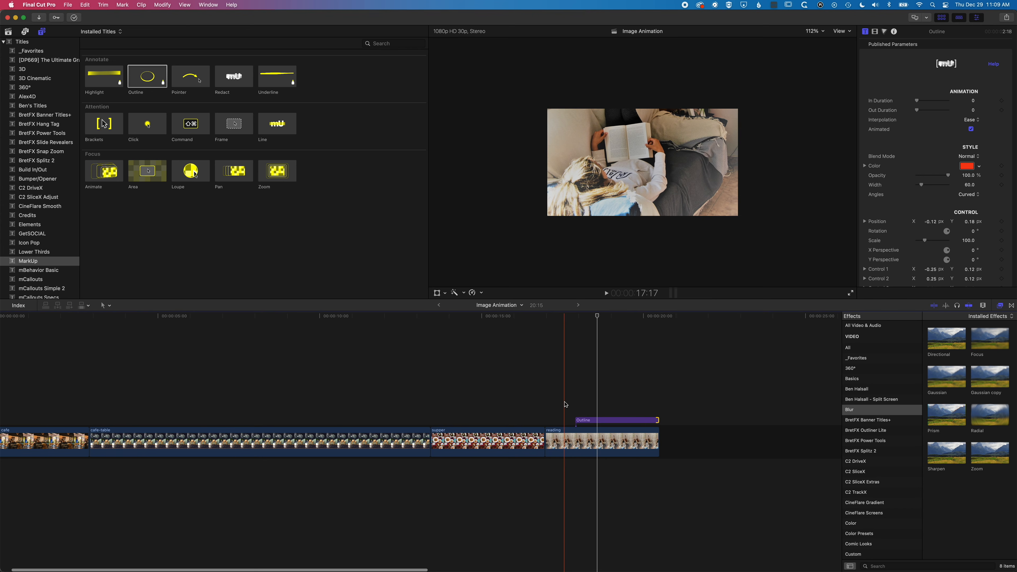
- Combine the reading clip and Outline title into a compound clip named Book Highlight in the 2022-12-29 event
left_click(580, 419)
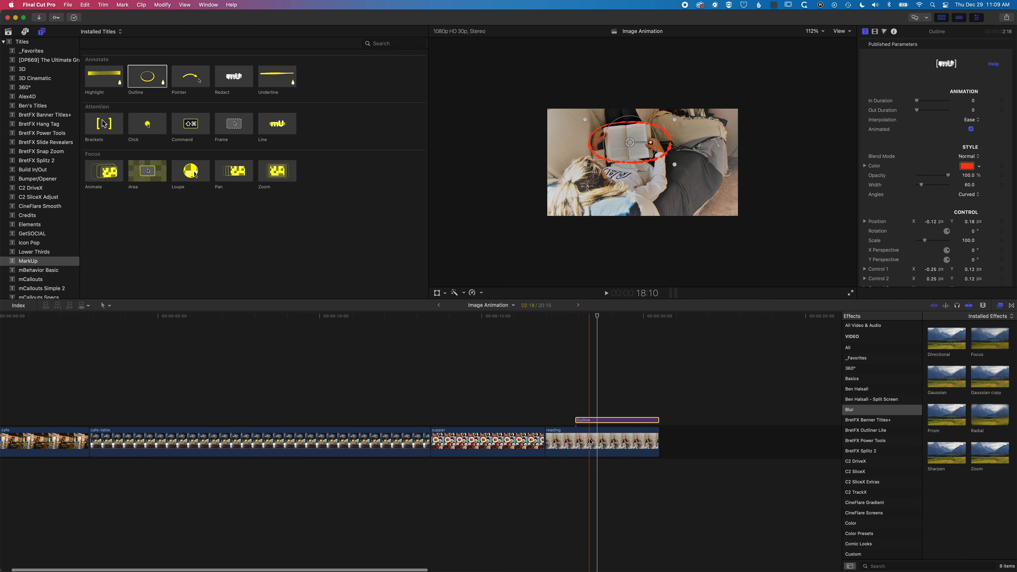
left_click_drag(568, 402, 615, 444)
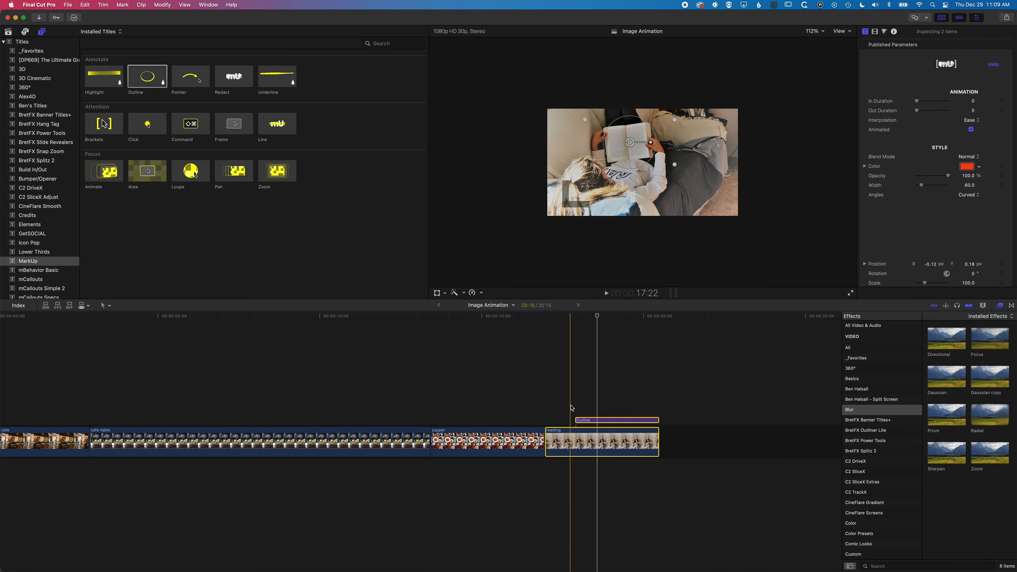
left_click_drag(571, 405, 608, 443)
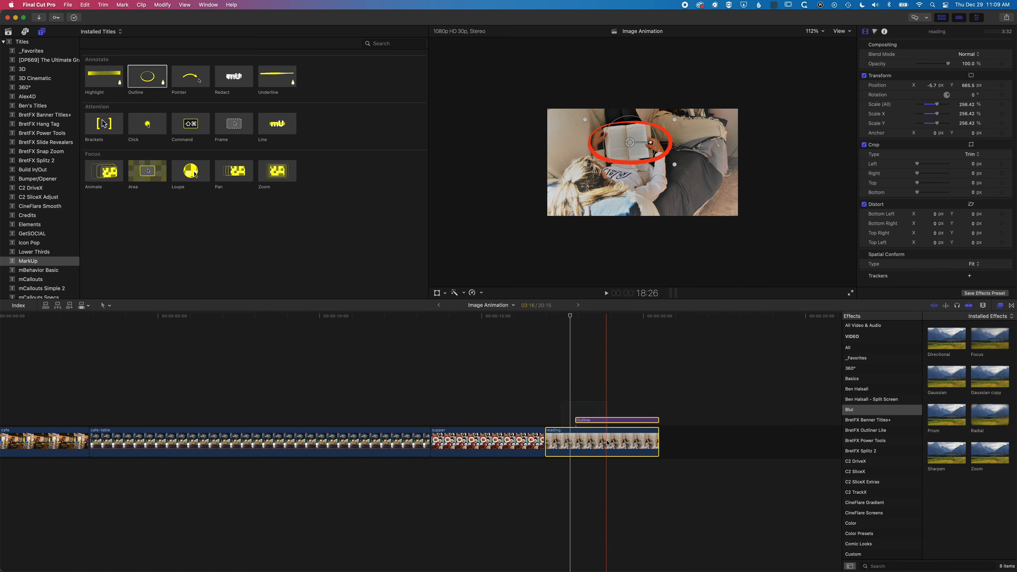
left_click(68, 5)
mouse_move(121, 16)
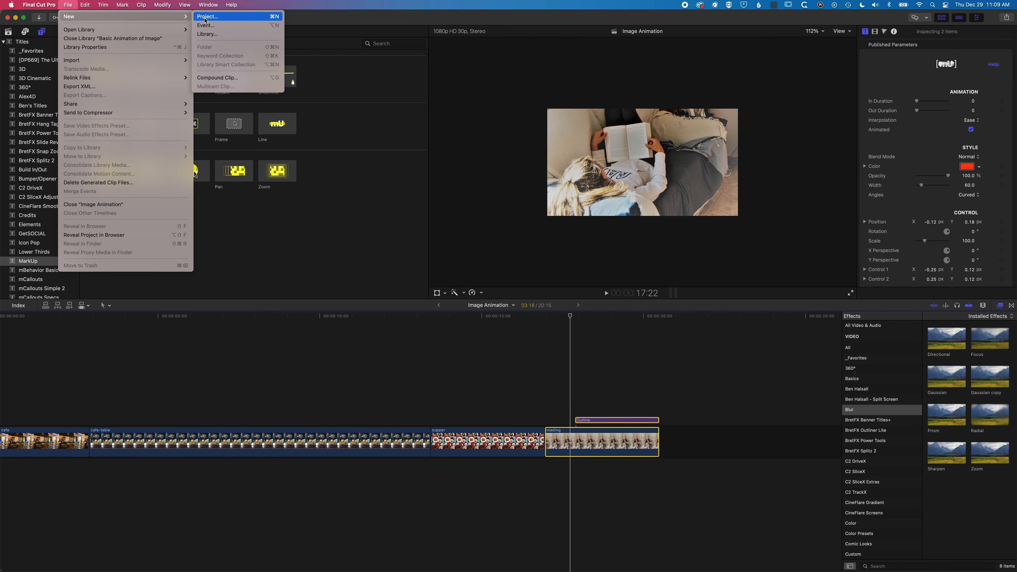
left_click(214, 78)
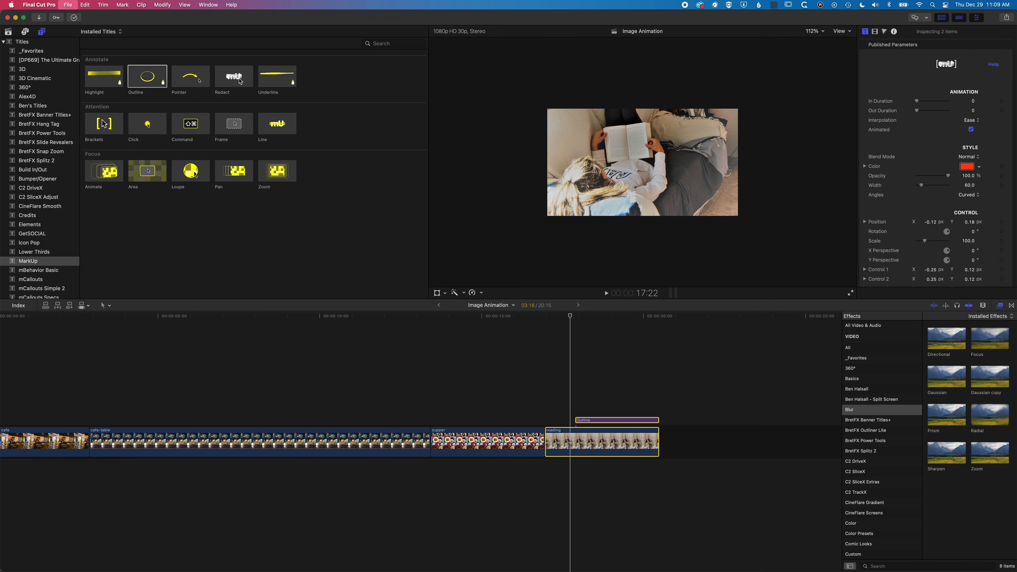
type("s")
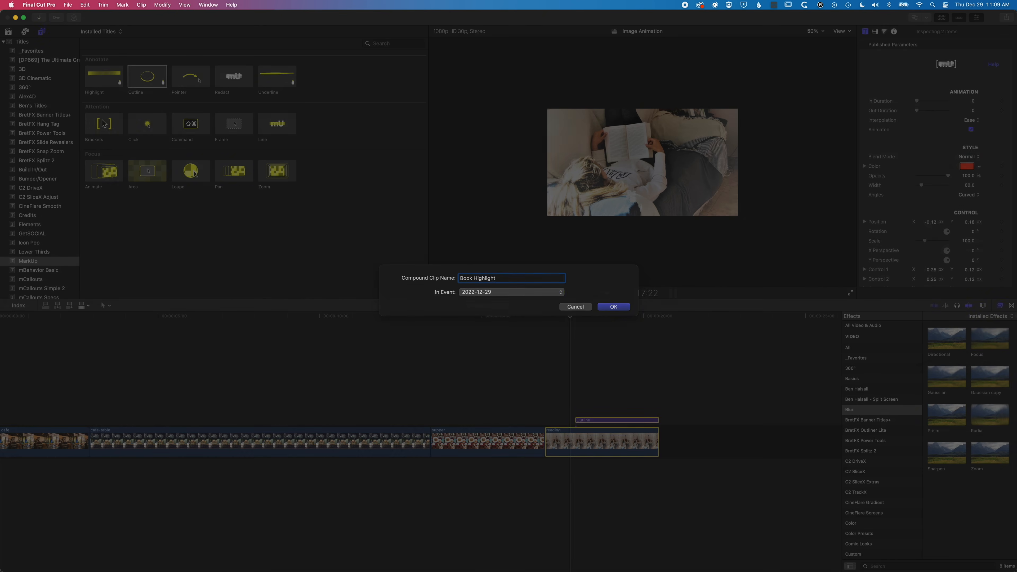
key("Return")
- Add a starting transform keyframe to the Book Highlight clip at 16:29
mouse_move(562, 317)
left_mouse_down()
mouse_move(612, 317)
mouse_move(549, 320)
left_mouse_up()
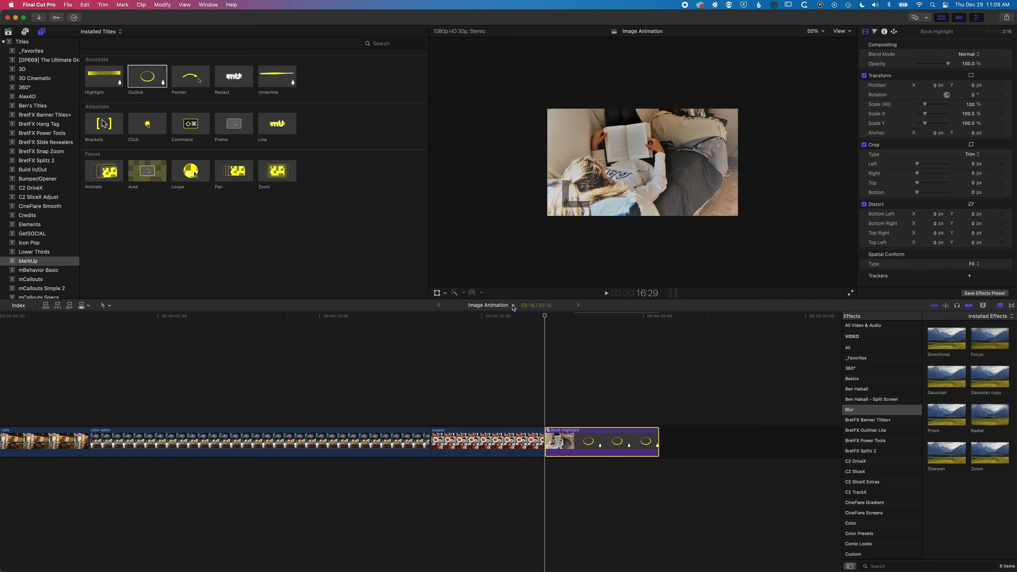
left_click(438, 294)
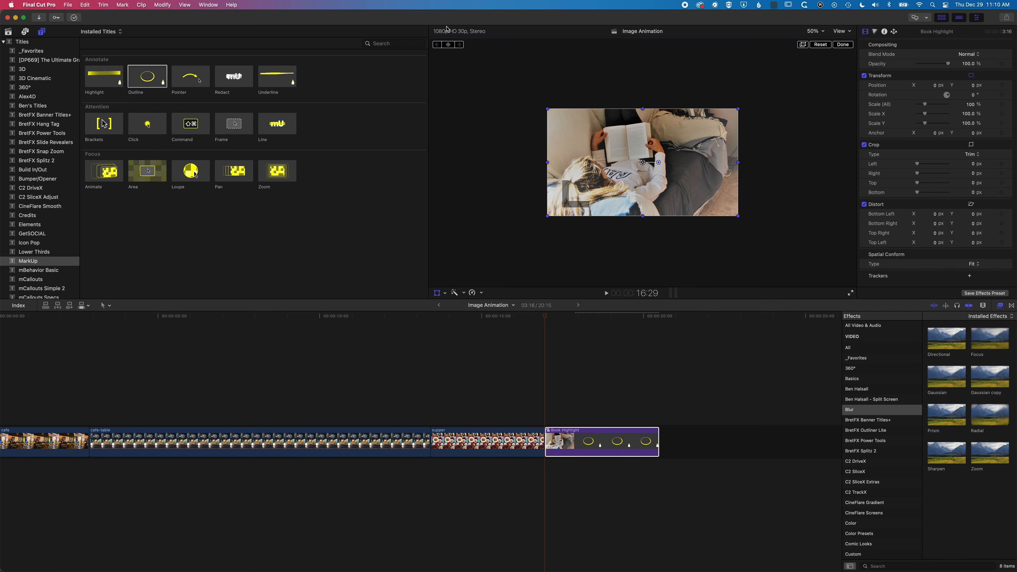
left_click(448, 45)
- At 18:12, scale the Book Highlight clip to 122.63% and position it at X -8.8 px, Y -71.2 px
left_click_drag(548, 319, 593, 321)
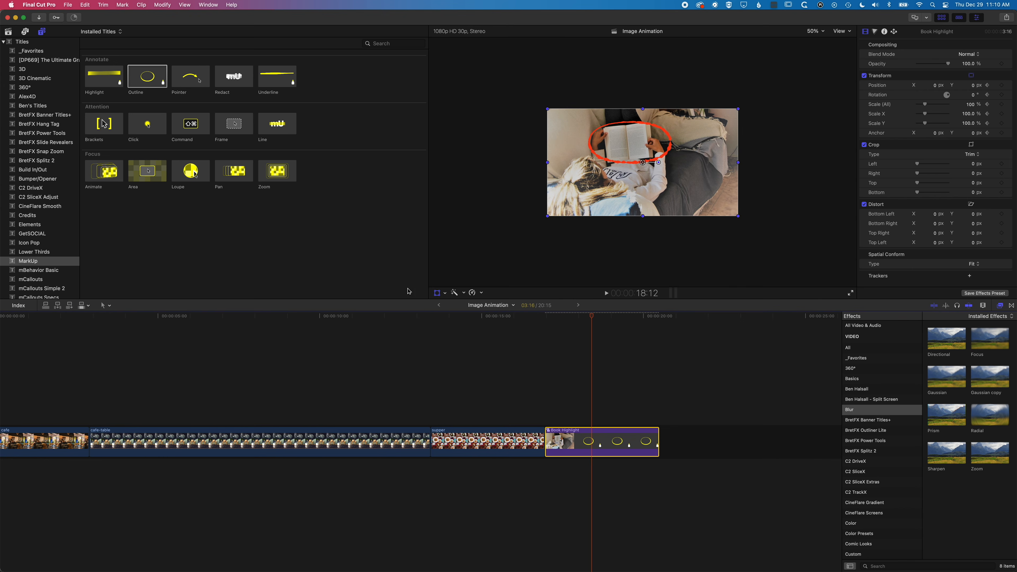
left_click_drag(548, 216, 527, 228)
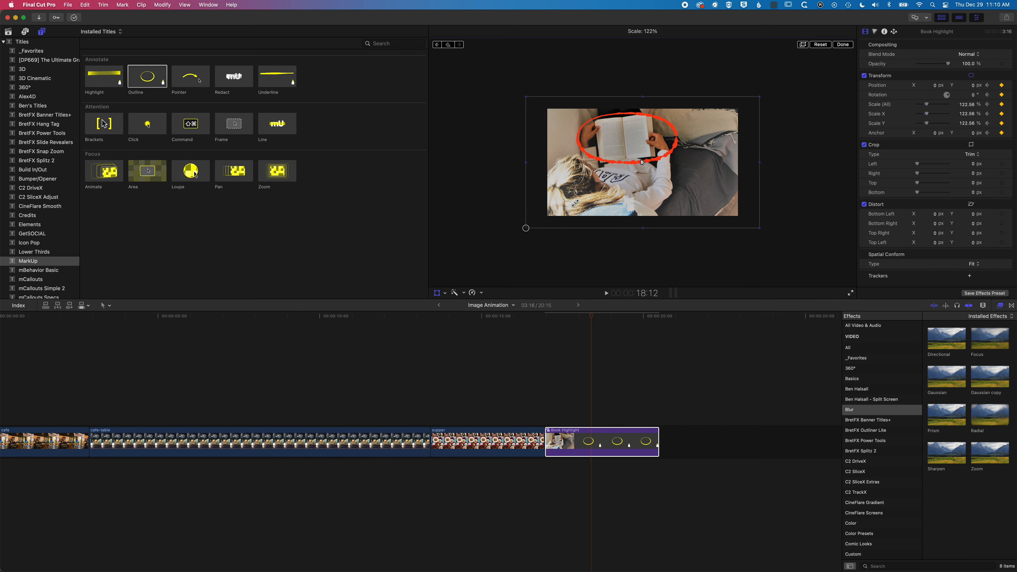
left_click(634, 186)
mouse_move(635, 186)
left_mouse_down()
mouse_move(634, 201)
mouse_move(633, 187)
left_mouse_up()
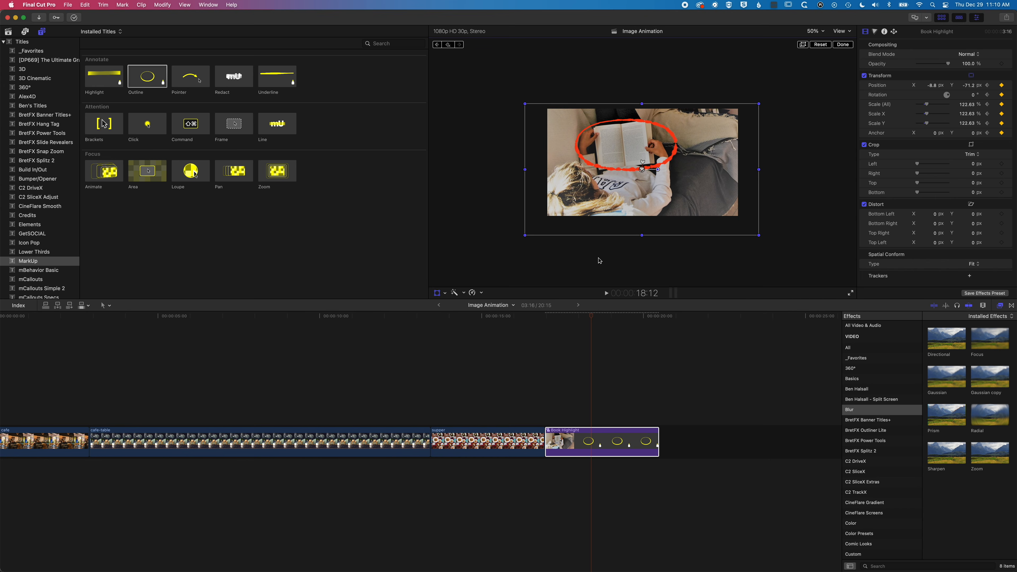
- Play back the Book Highlight zoom from 16:29 and scrub from 17:19 to 18:26
left_click(548, 320)
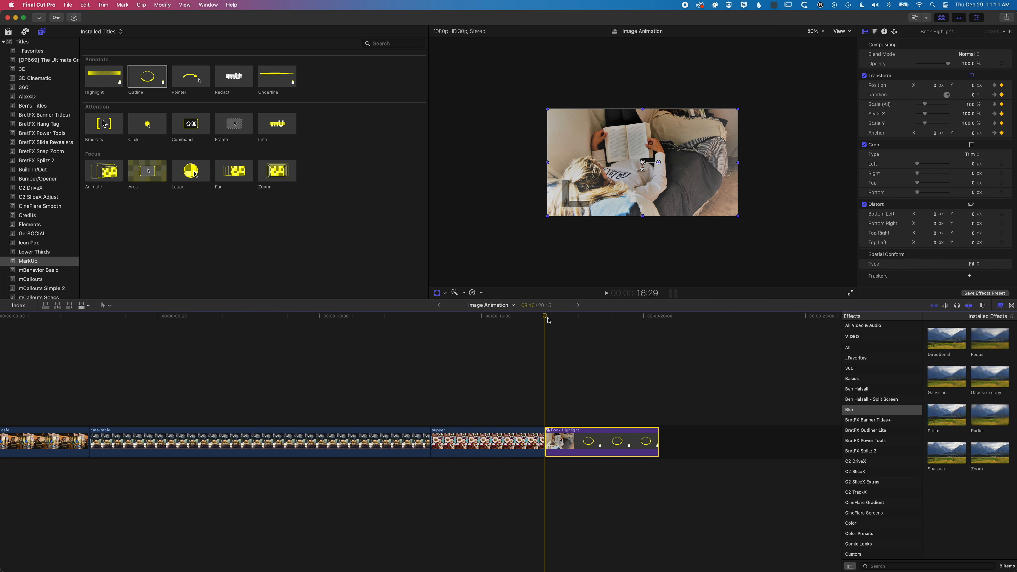
key("space")
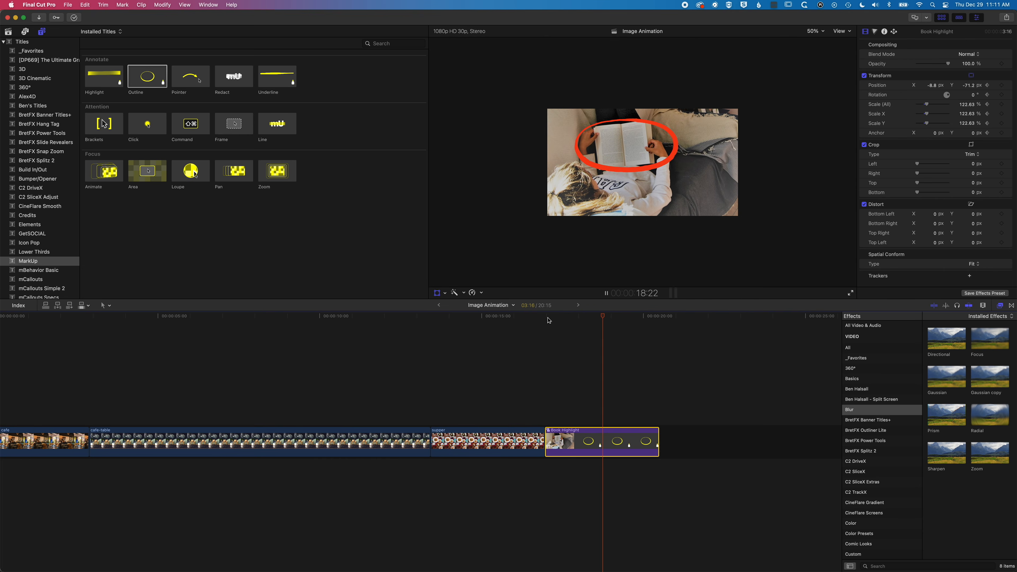
left_click(565, 319)
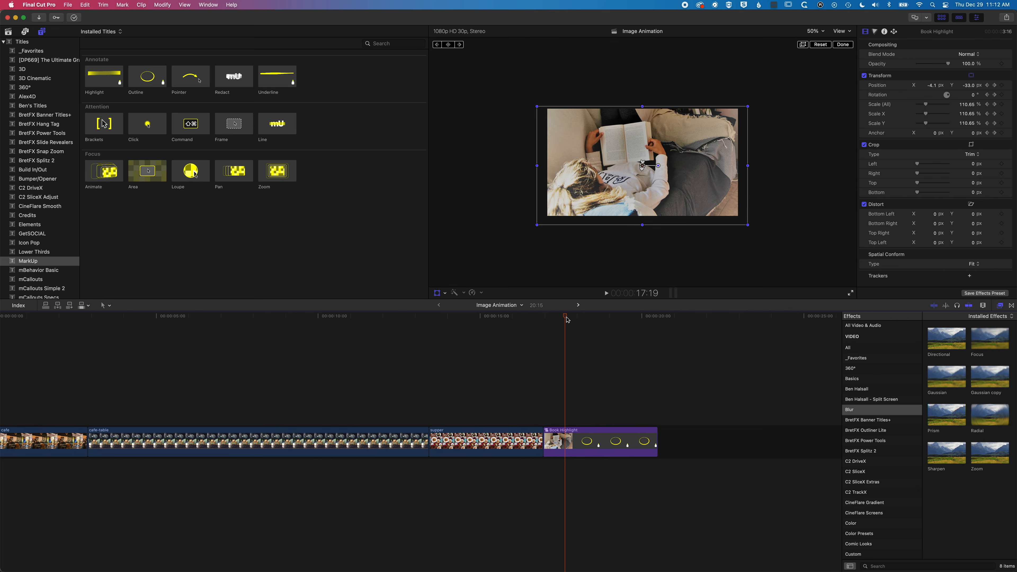
left_click_drag(567, 320, 607, 319)
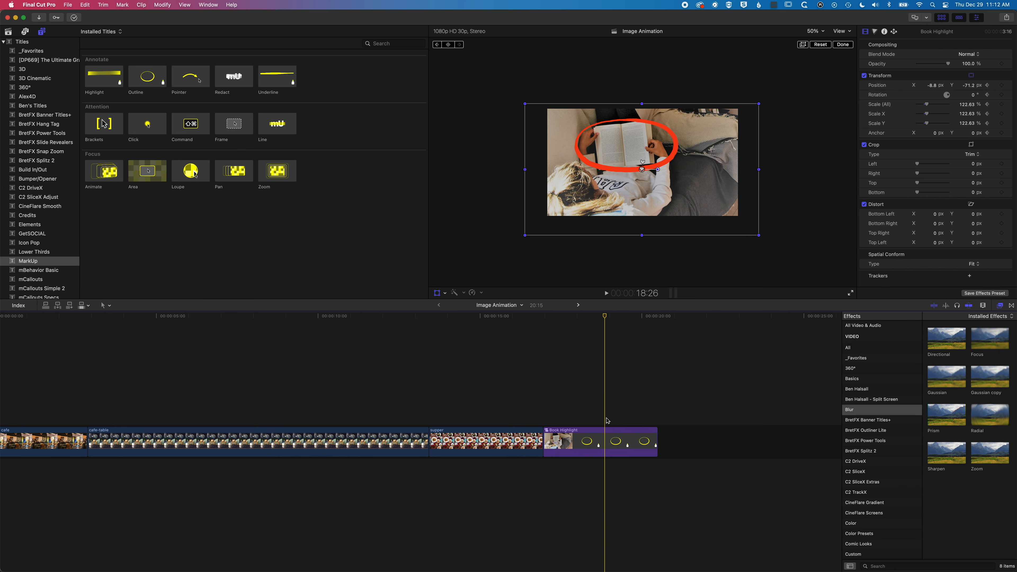
- Open the Book Highlight compound clip in its own timeline and select the Outline title
left_click(605, 443)
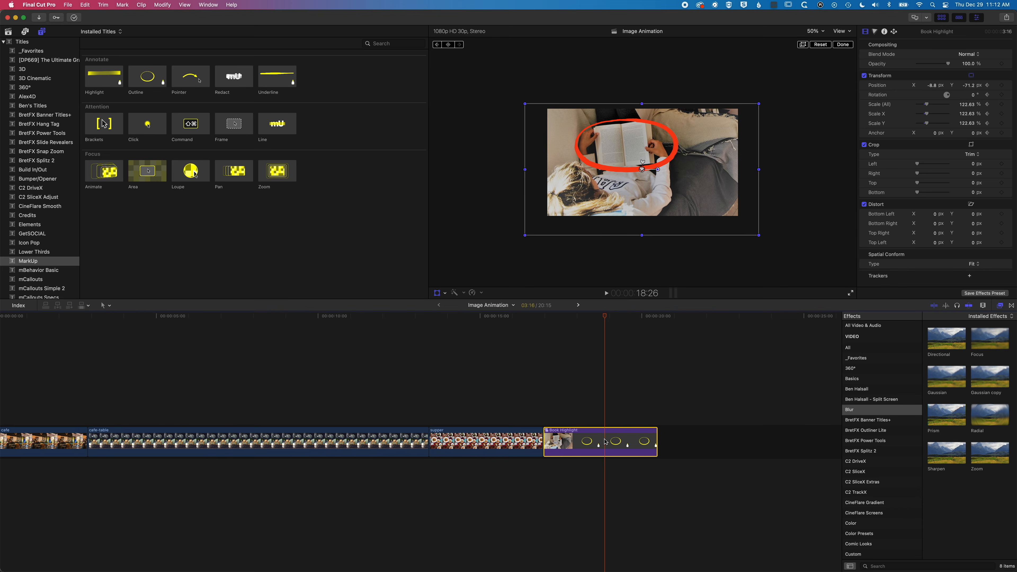
double_click(605, 442)
left_click(516, 424)
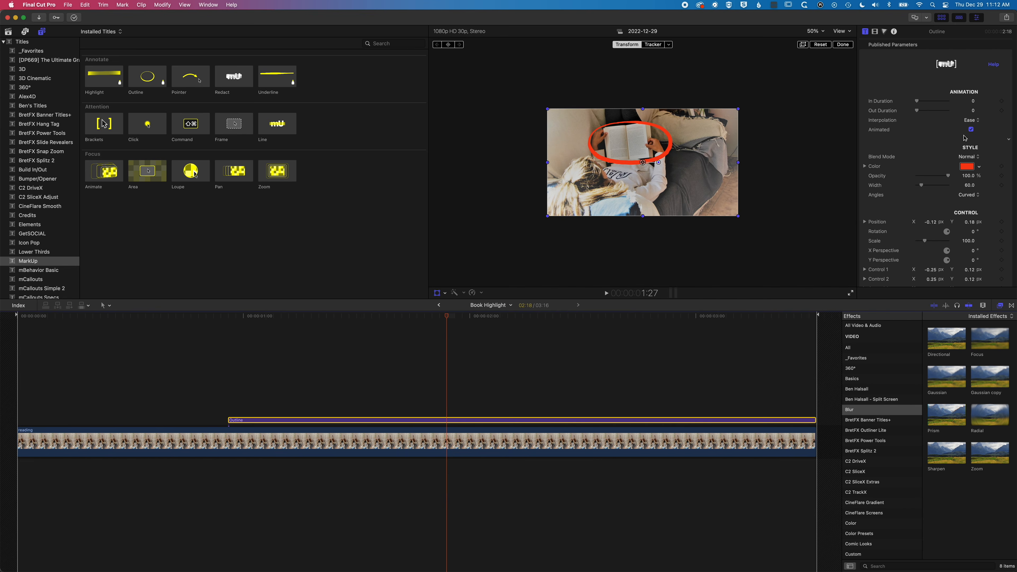
- Recolor the Outline title dark green and return to the Image Animation timeline
left_click(979, 168)
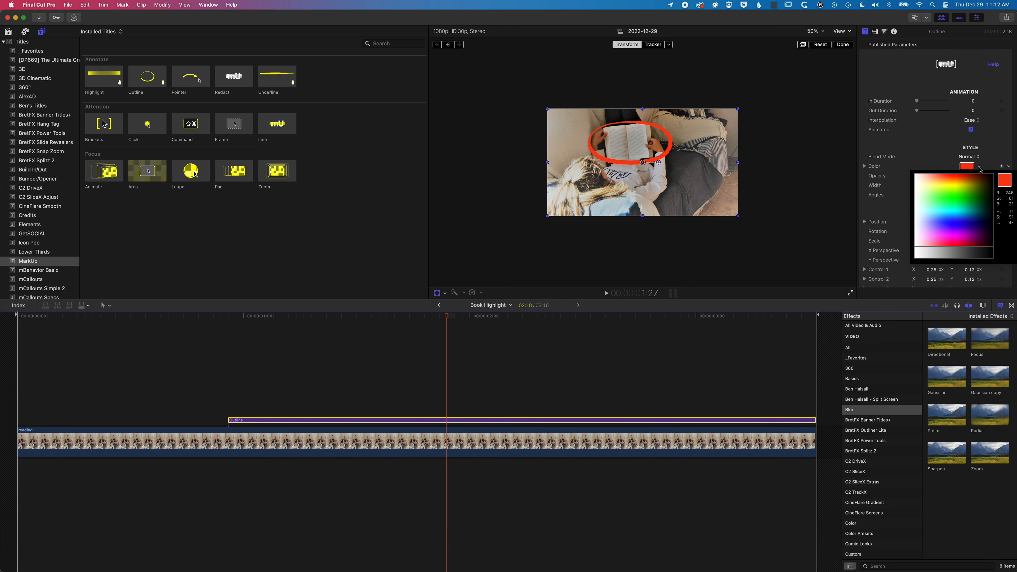
left_click(962, 210)
left_click(971, 200)
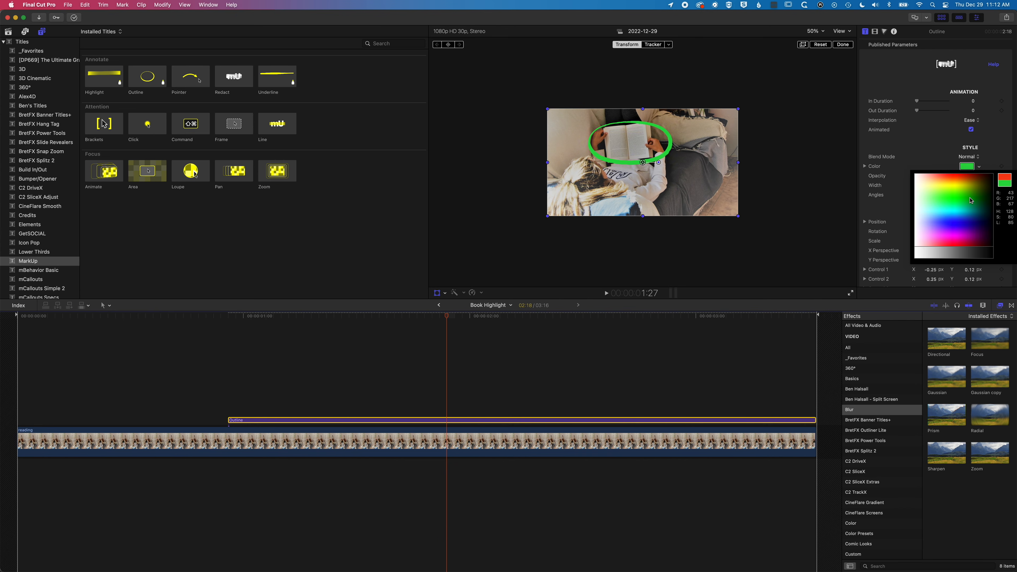
left_click(975, 201)
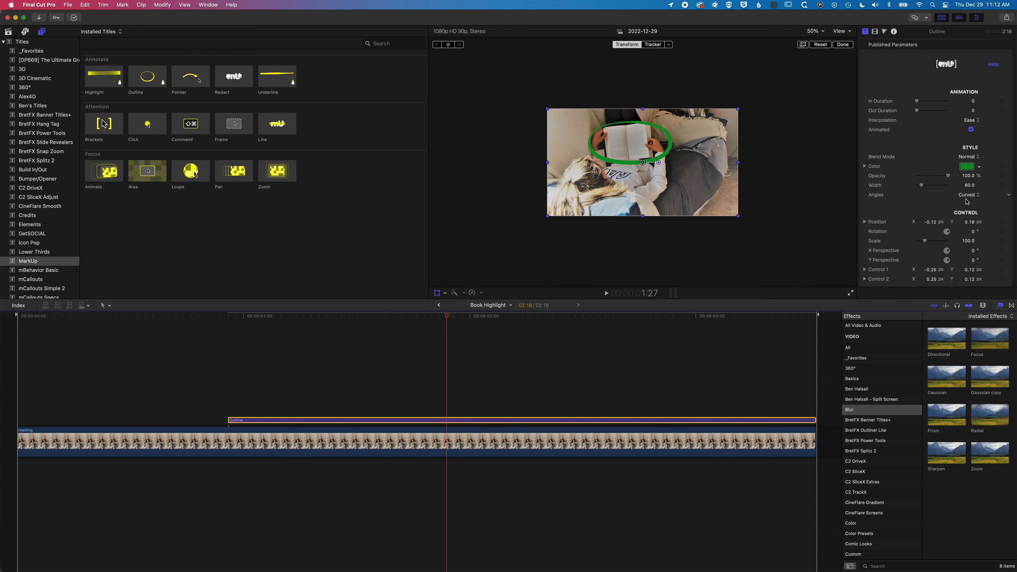
left_click(439, 306)
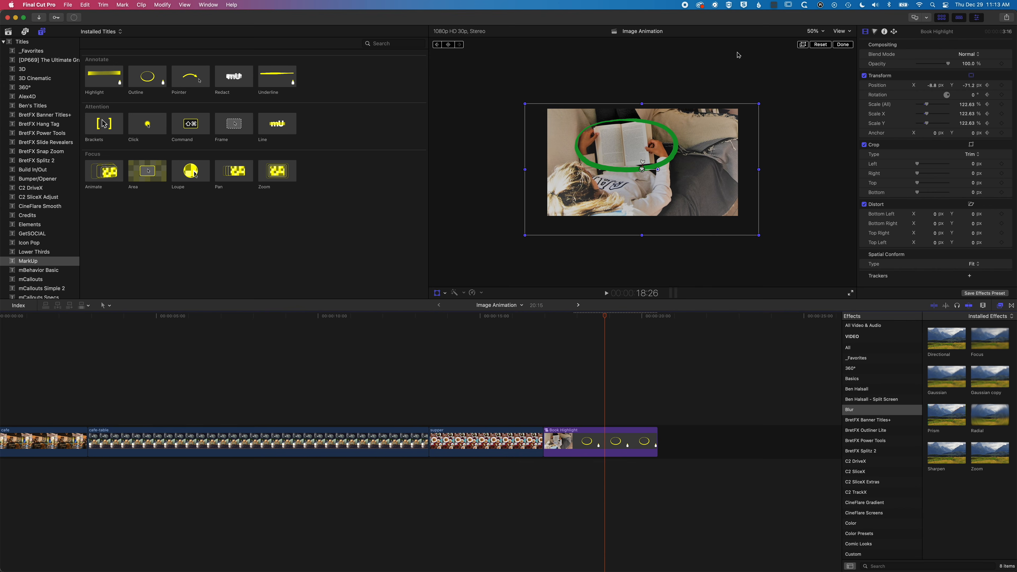
- Hide the on-screen transform controls and set the viewer zoom to Fit
left_click(438, 295)
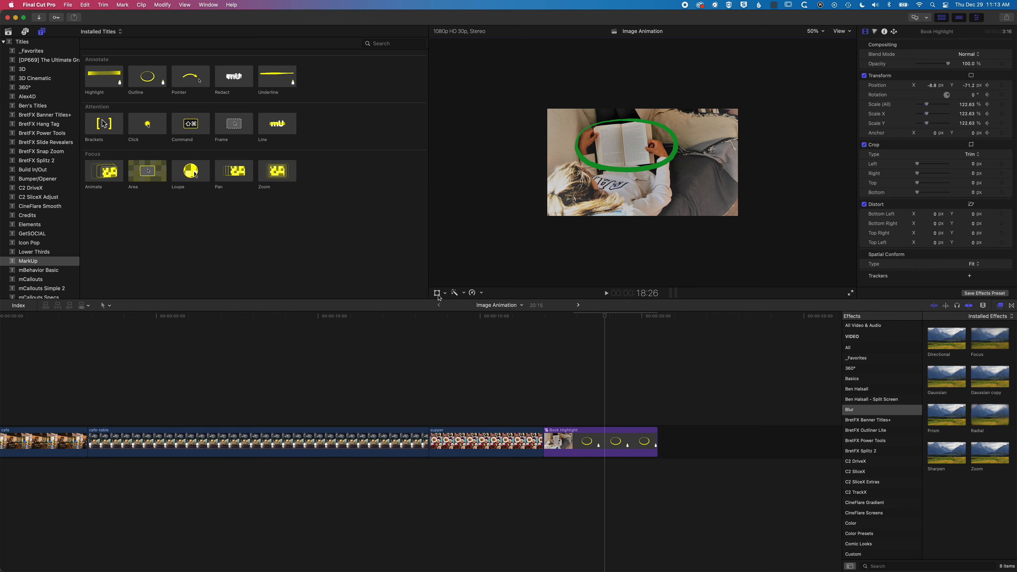
left_click(815, 34)
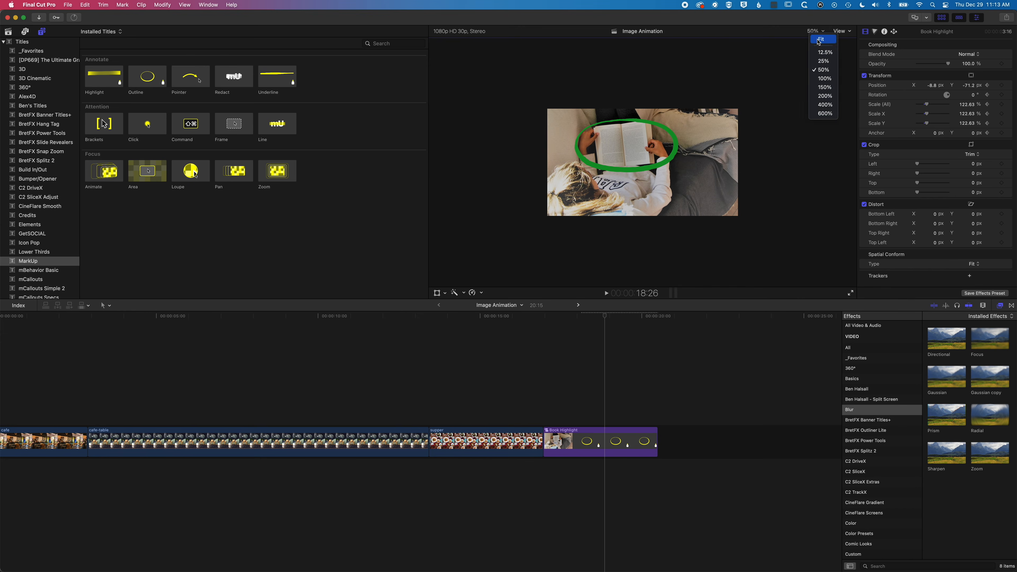
left_click(825, 114)
- Place the playhead at 19:07 and add a Hold retime segment to the Book Highlight clip
mouse_move(606, 317)
left_mouse_down()
mouse_move(39, 337)
mouse_move(638, 342)
left_mouse_up()
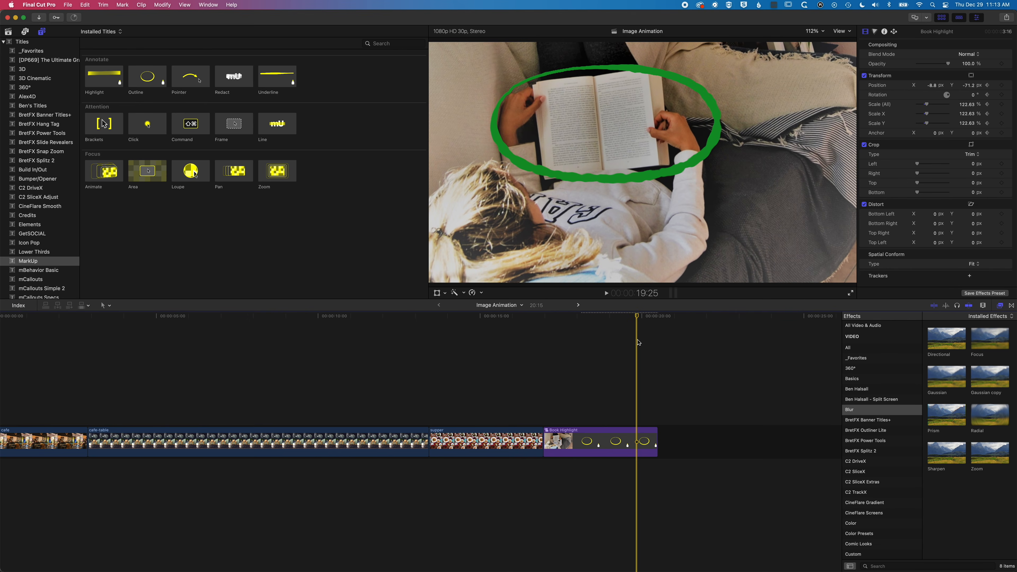
scroll(639, 343, "left", 2)
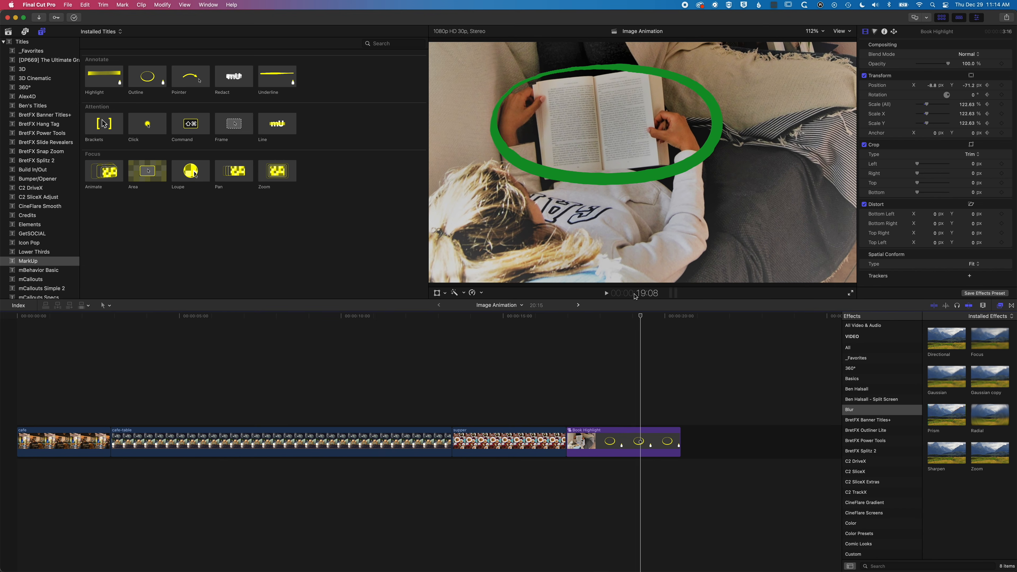
mouse_move(641, 316)
left_mouse_down()
mouse_move(664, 319)
mouse_move(611, 317)
mouse_move(641, 318)
left_mouse_up()
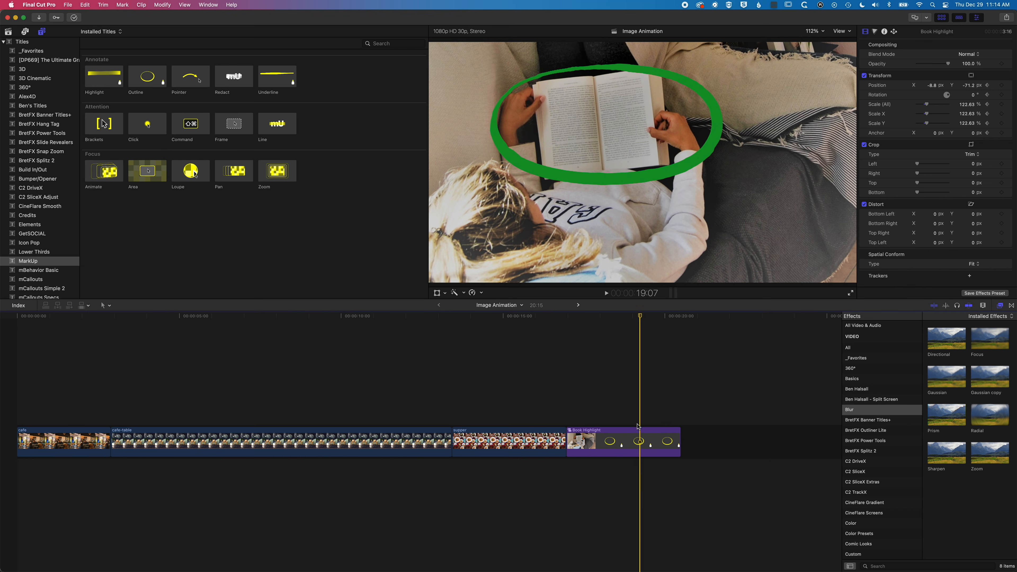
left_click(640, 440)
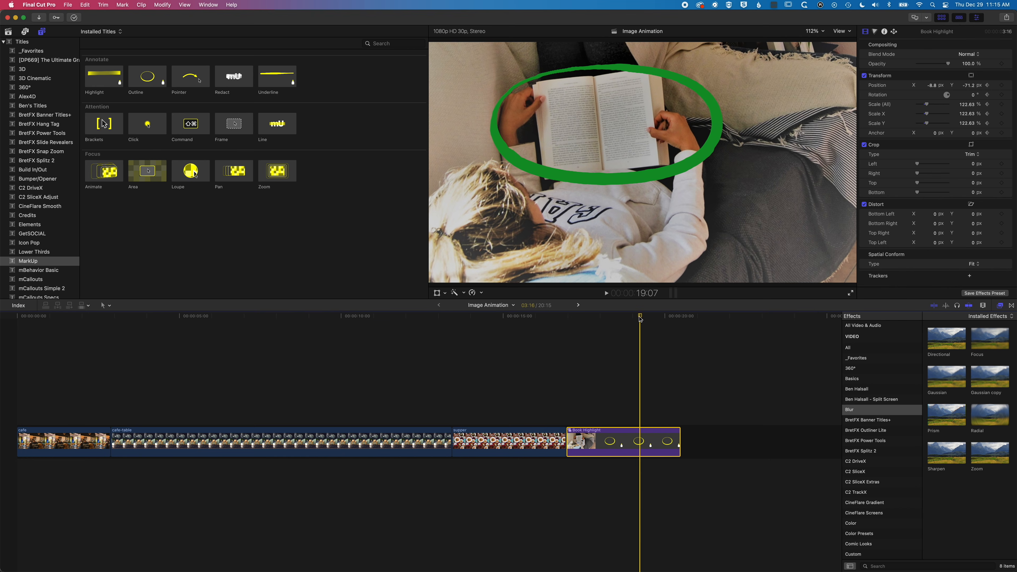
left_click(162, 5)
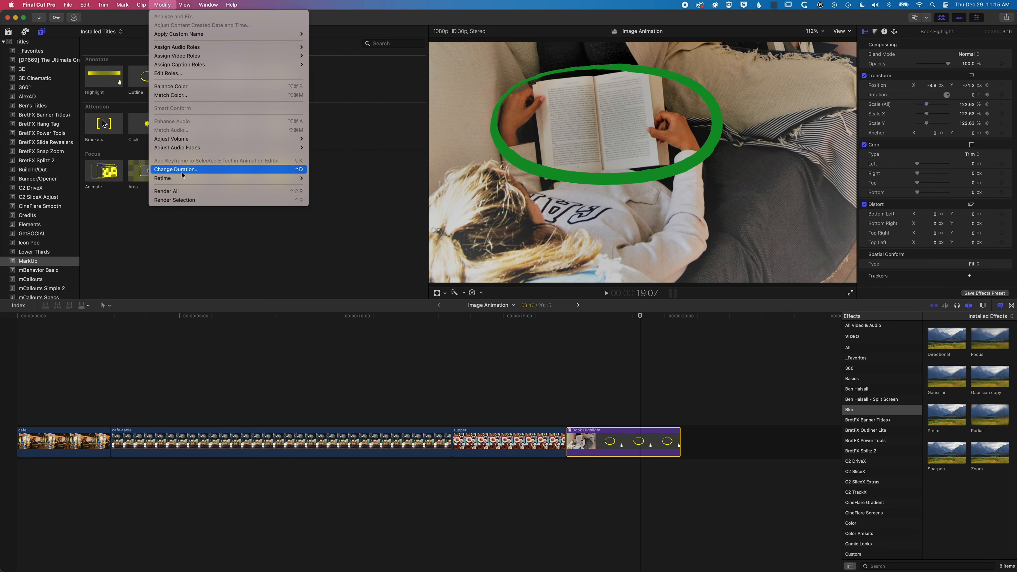
mouse_move(182, 179)
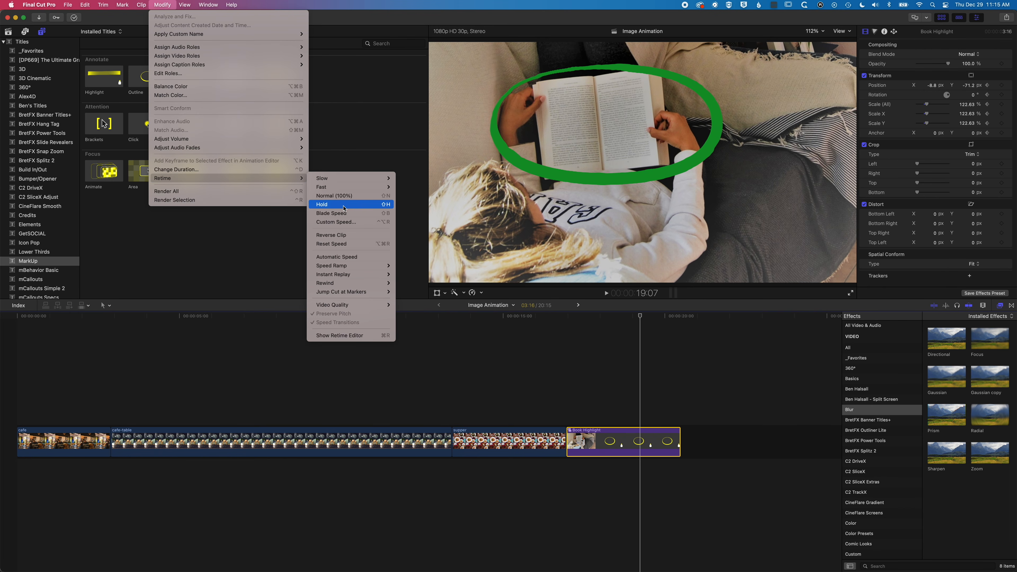
left_click(359, 208)
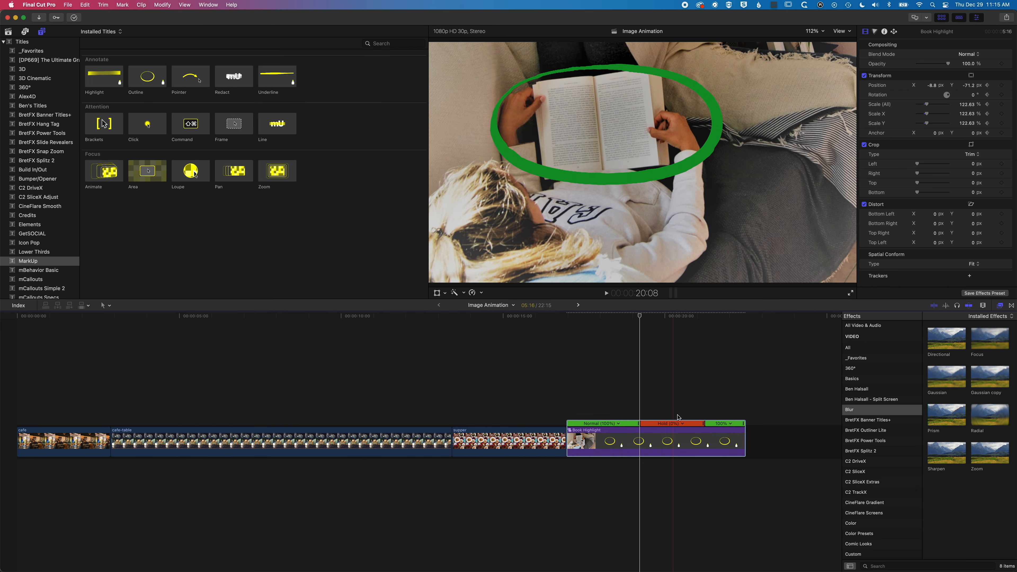
- Trim the Book Highlight clip's end to a 4:09 duration so it finishes on the hold segment, scrubbing through to check the zoom
mouse_move(701, 425)
left_mouse_down()
mouse_move(723, 426)
mouse_move(727, 437)
mouse_move(700, 437)
left_mouse_up()
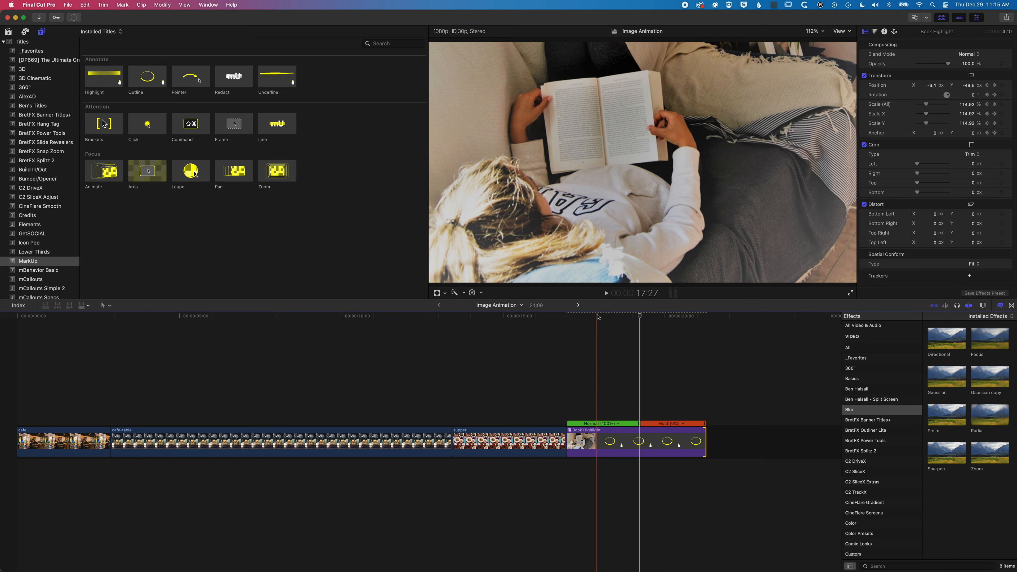
left_click(574, 318)
left_click_drag(574, 317, 649, 323)
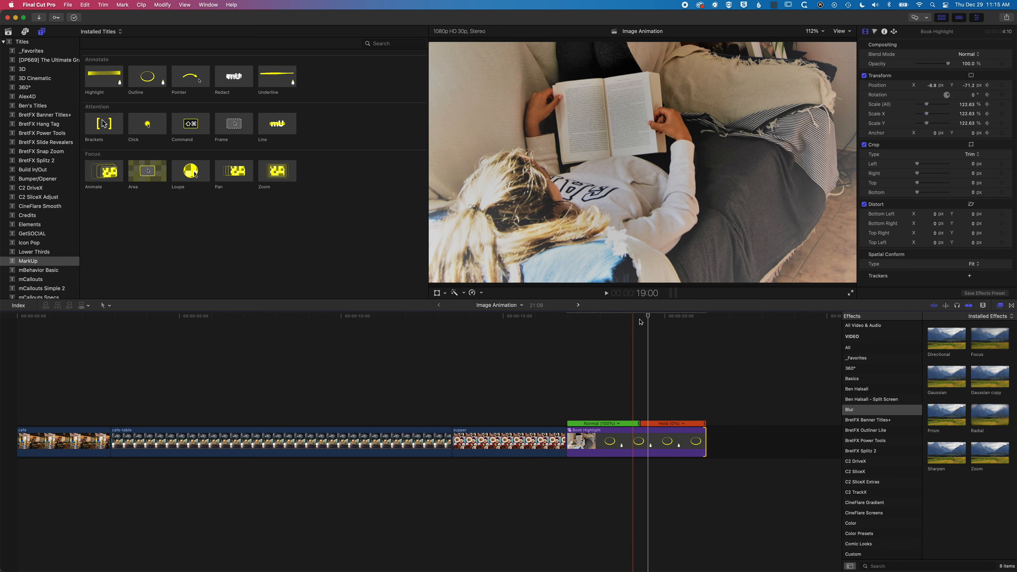
left_click(604, 327)
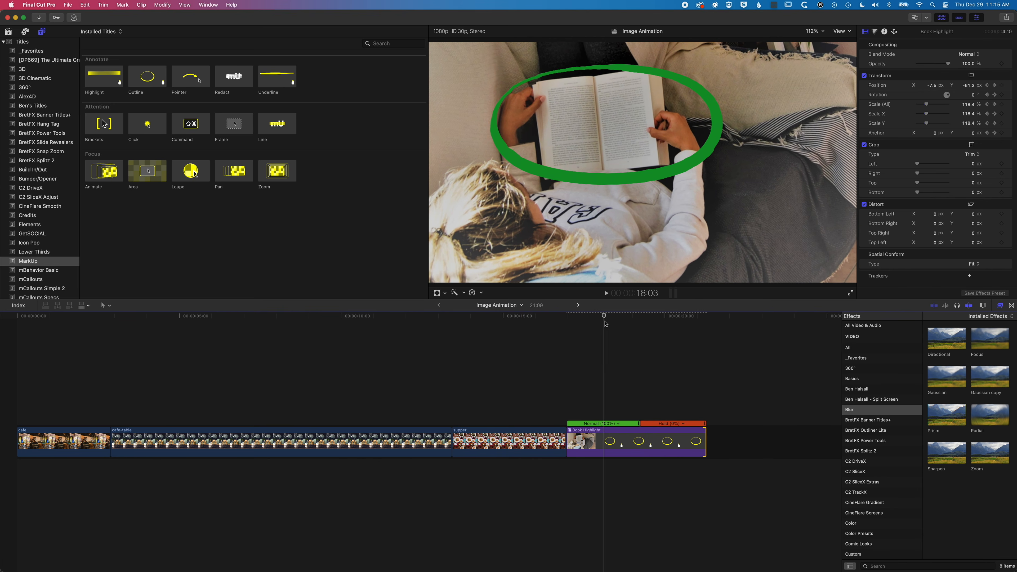
left_click_drag(605, 328, 653, 331)
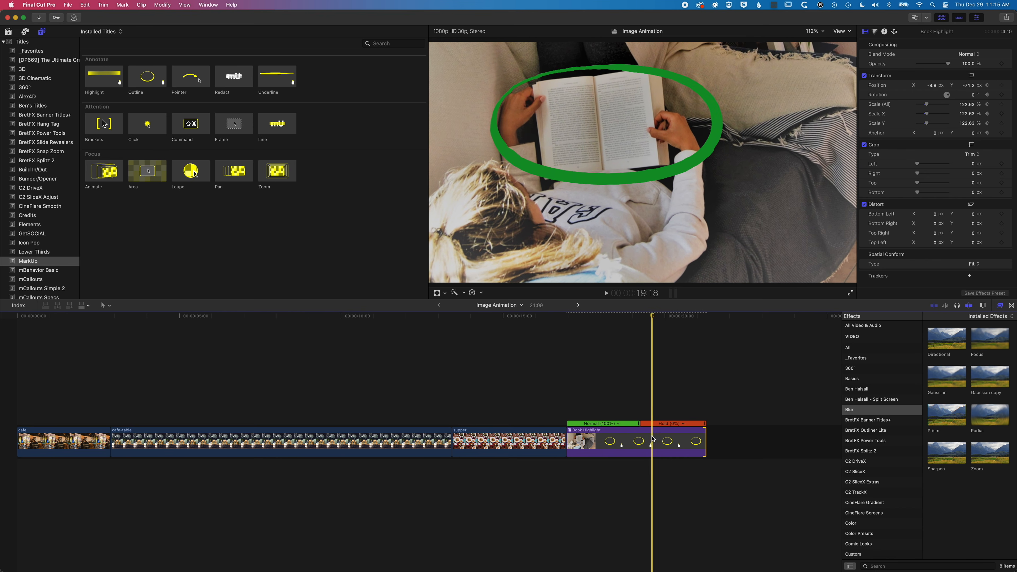
left_click(654, 444)
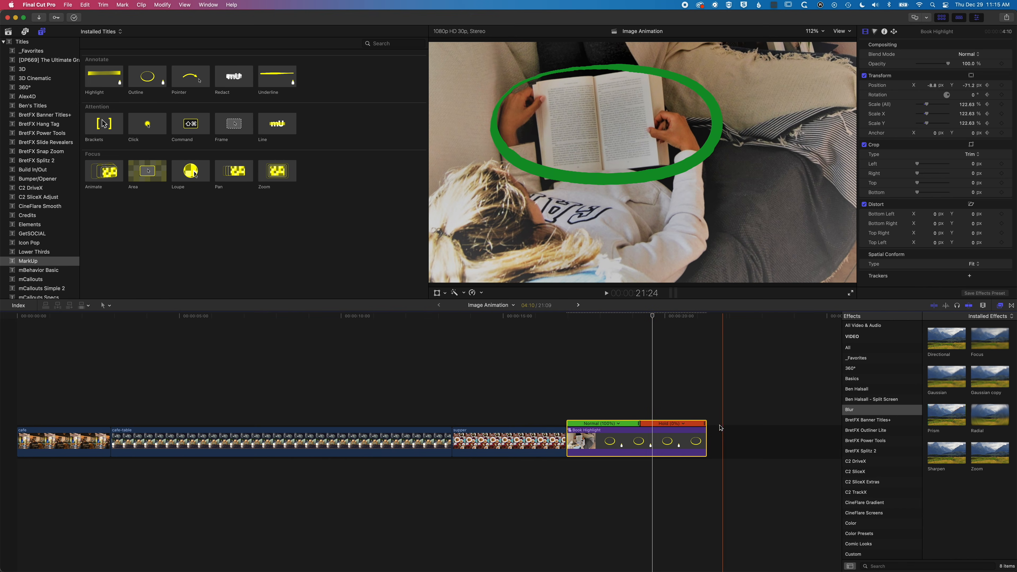
mouse_move(707, 428)
left_mouse_down()
mouse_move(789, 429)
mouse_move(691, 425)
left_mouse_up()
- Append the club image from the 2022-12-29 event to the end of the timeline, after the Book Highlight clip
left_click(567, 317)
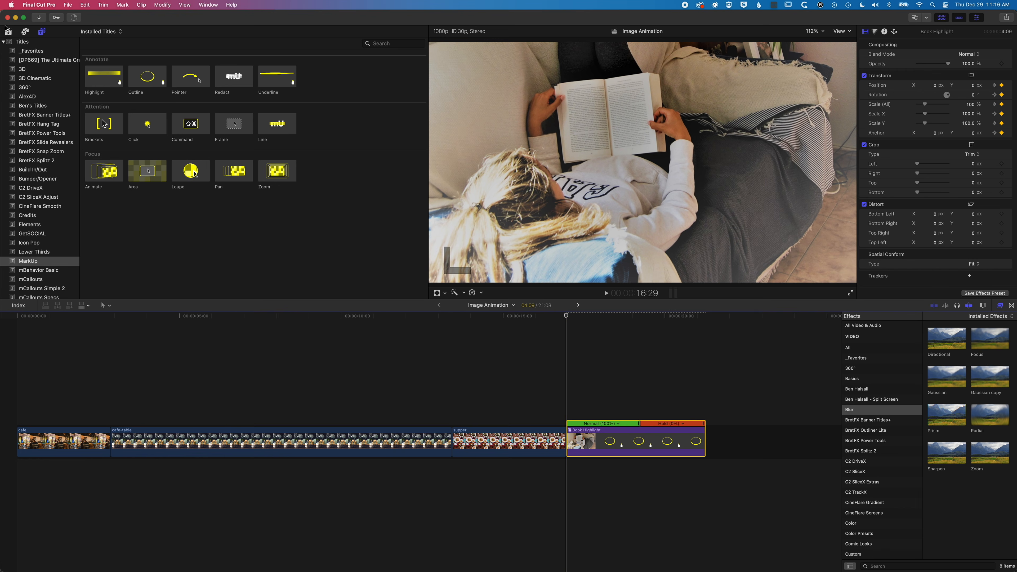
left_click(8, 33)
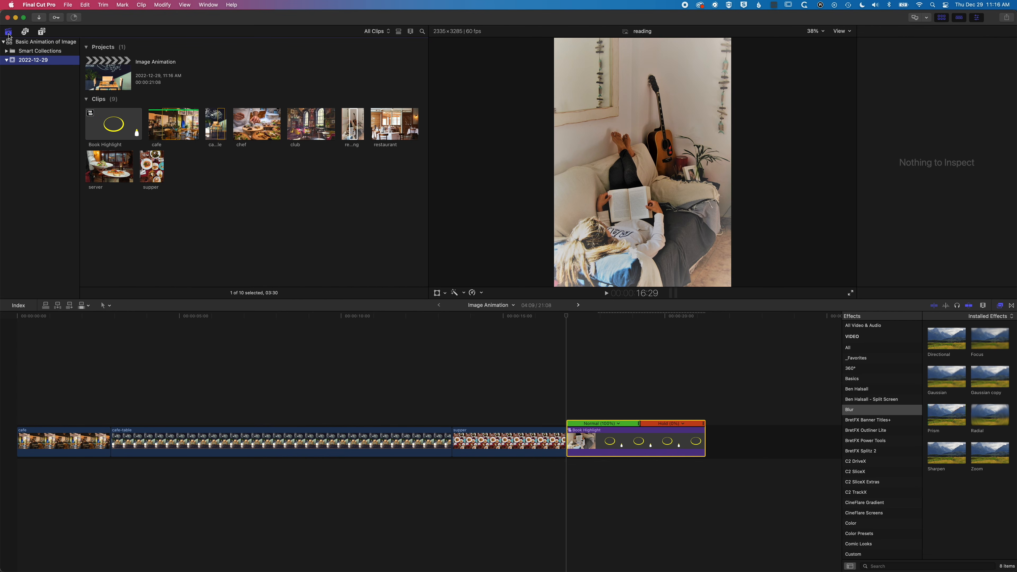
left_click(320, 133)
left_click_drag(320, 133, 738, 432)
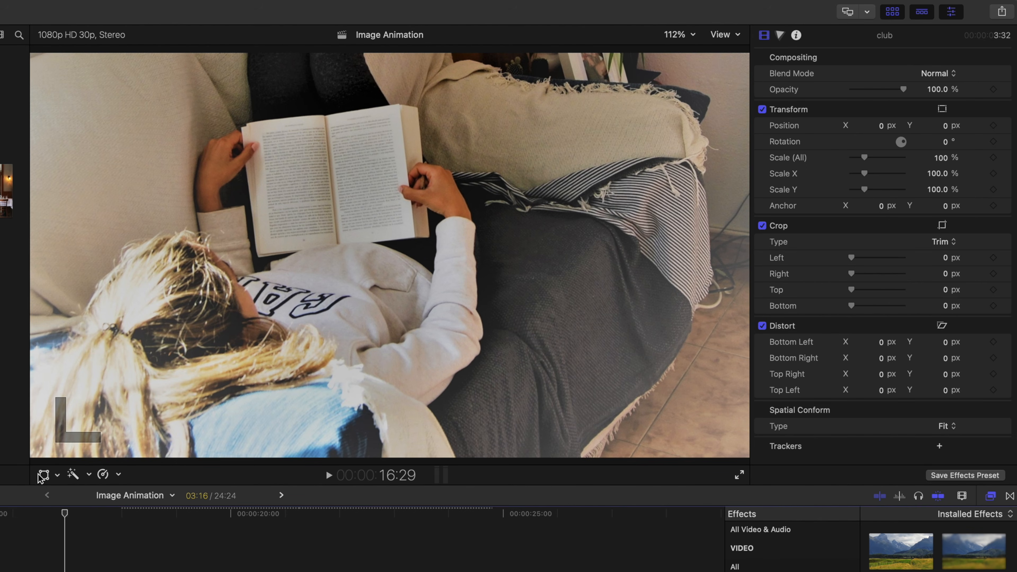
- Open the crop controls for the club clip at 22:17 and set its crop type to Ken Burns
left_click(58, 476)
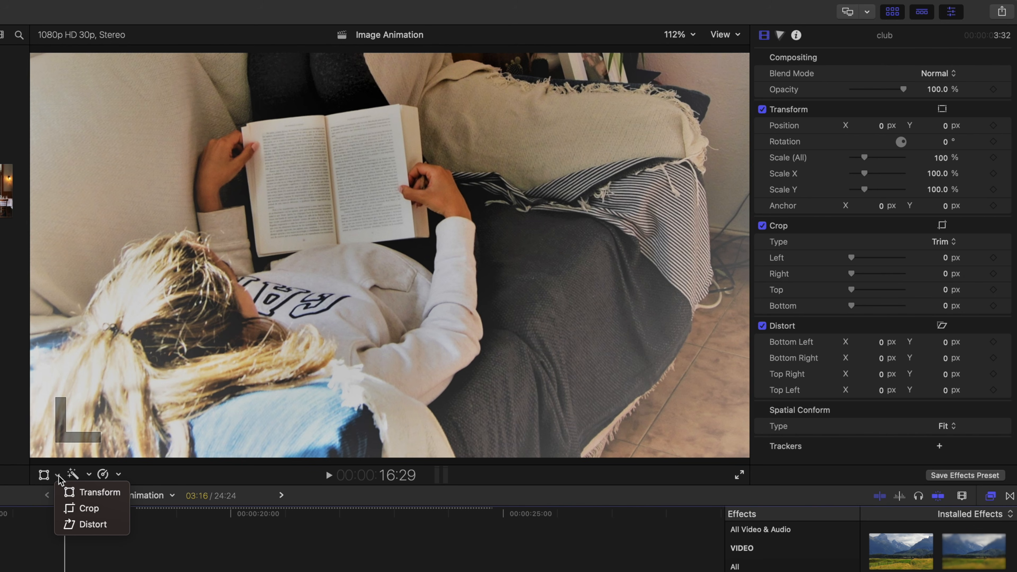
left_click(91, 516)
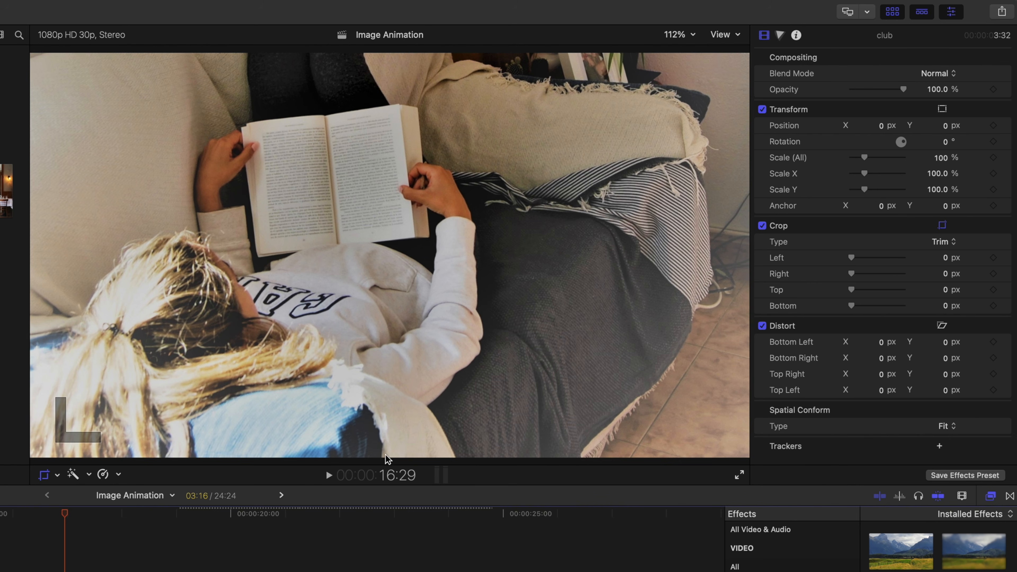
left_click(372, 513)
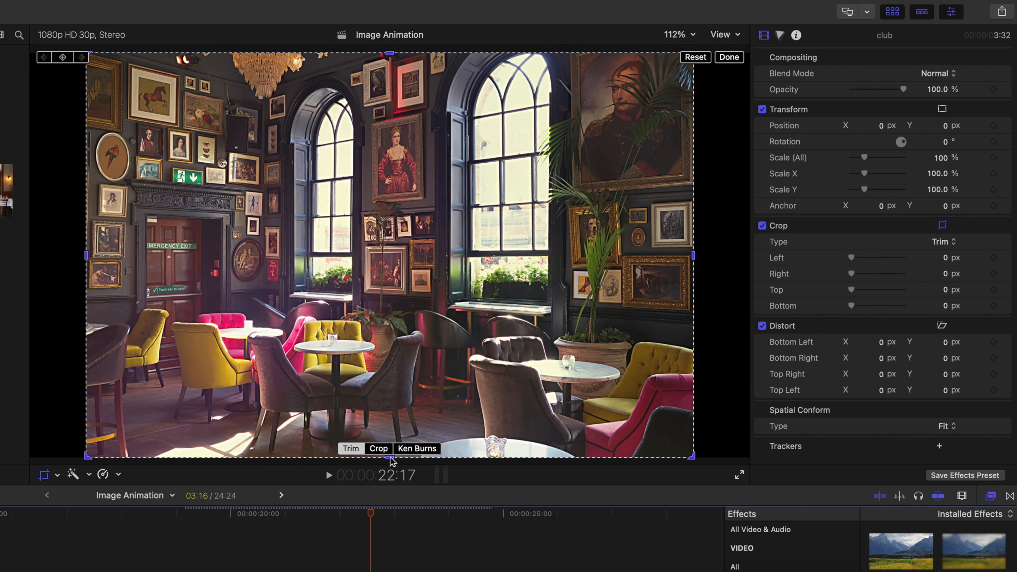
left_click(423, 449)
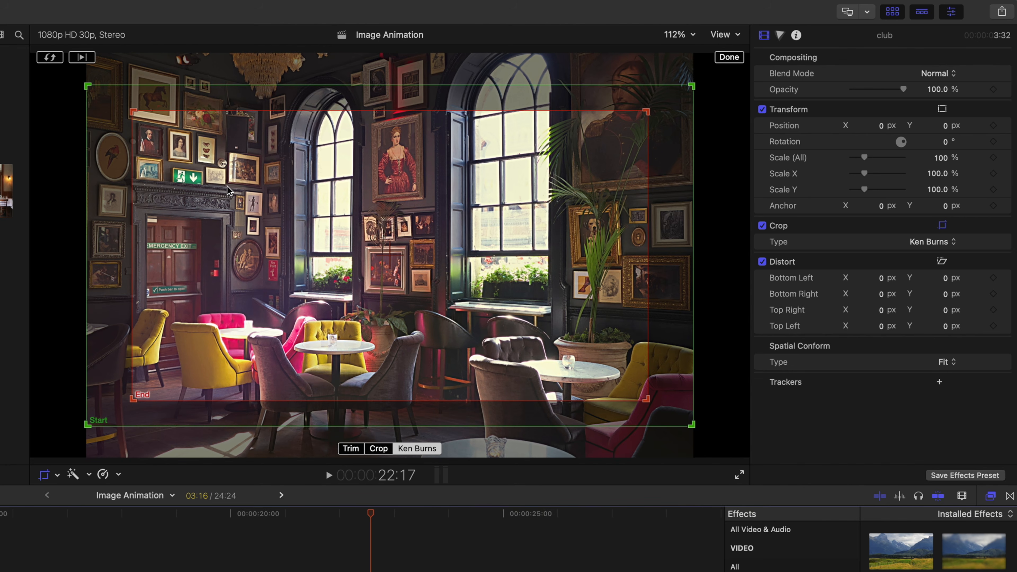
- Move the Ken Burns start frame down to about 485 px top and 140 px bottom crop, and move the end frame up
left_click(216, 231)
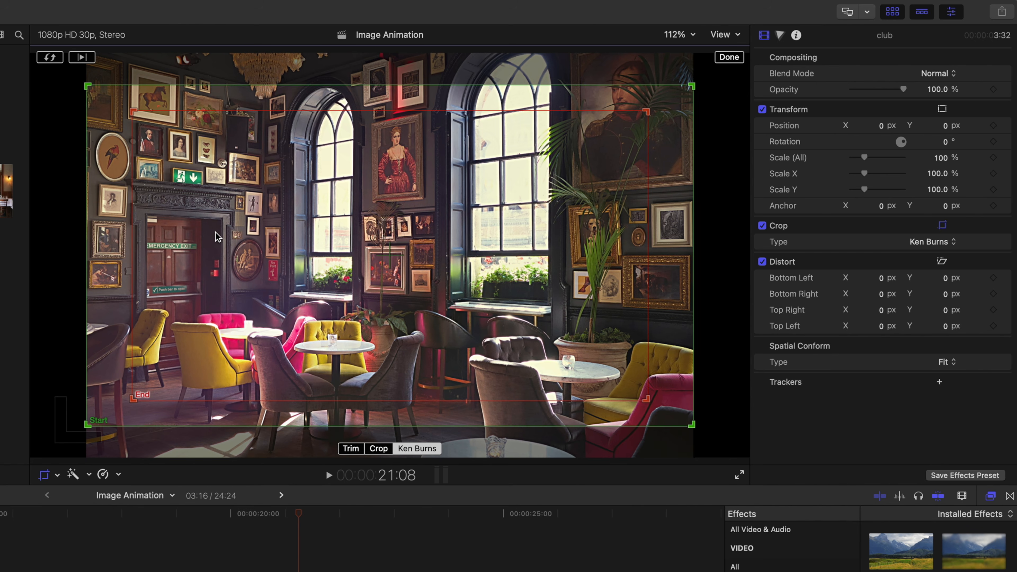
left_click(118, 253)
left_click_drag(120, 259, 116, 272)
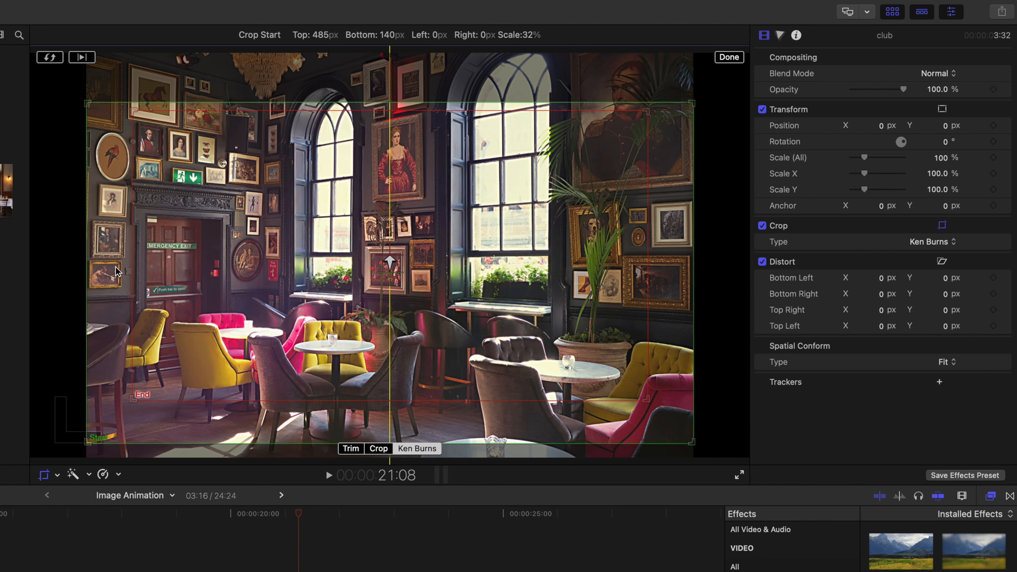
left_click(237, 260)
left_click_drag(237, 259, 236, 240)
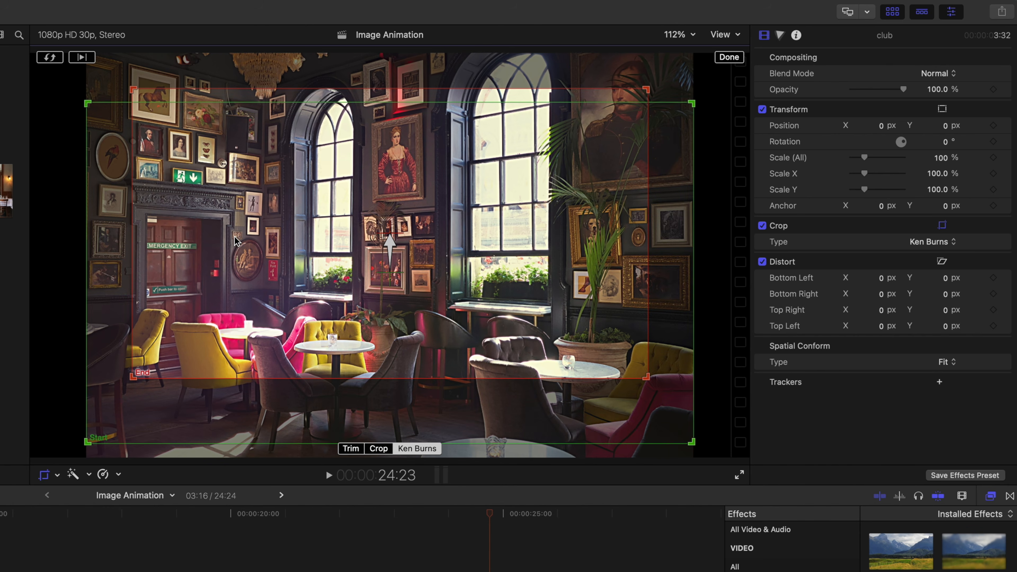
- Play back the club clip's Ken Burns move from 21:08 and scrub back to 23:03
left_click(298, 513)
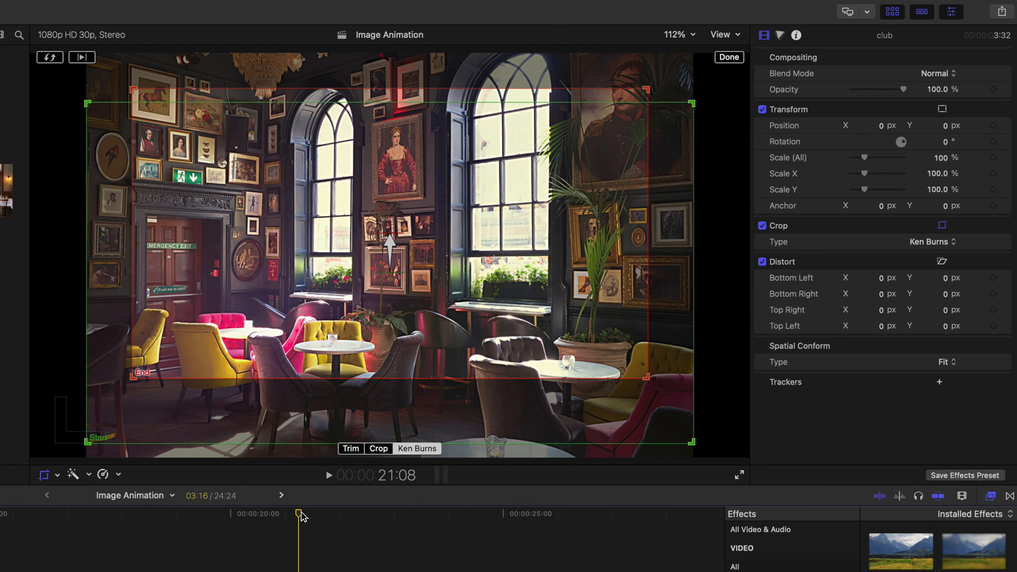
key("space")
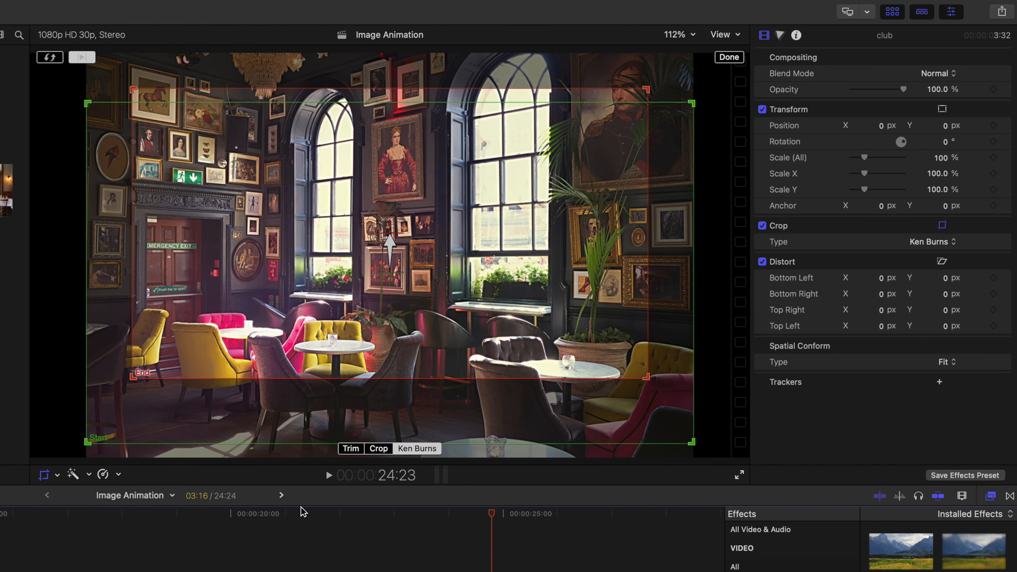
left_click_drag(491, 515, 402, 518)
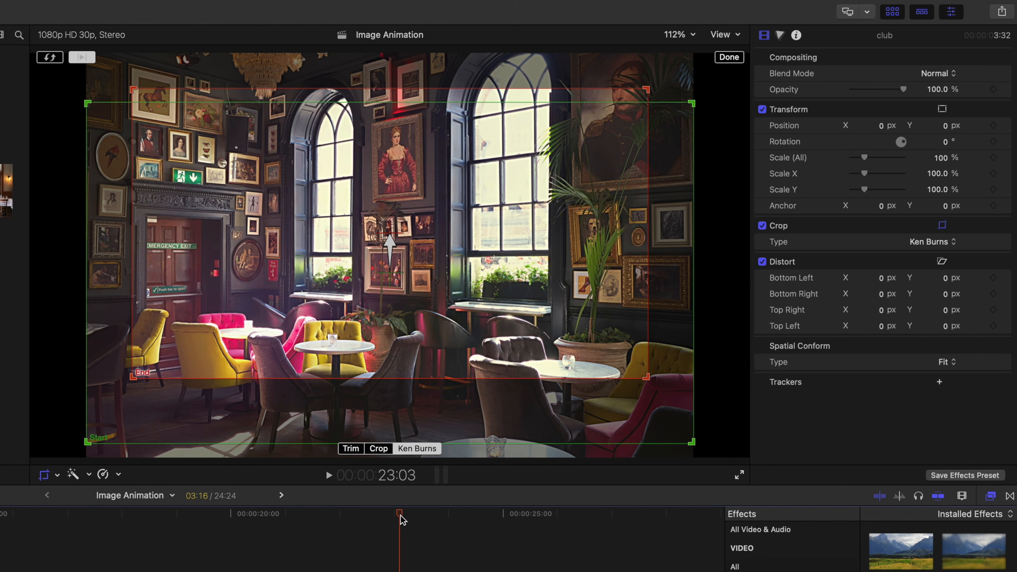
- Shrink the Ken Burns end frame around the red-dress portrait and two windows, and play back the move from 21:08
left_click_drag(134, 377, 300, 253)
left_click_drag(556, 183, 474, 185)
left_click_drag(564, 282, 514, 253)
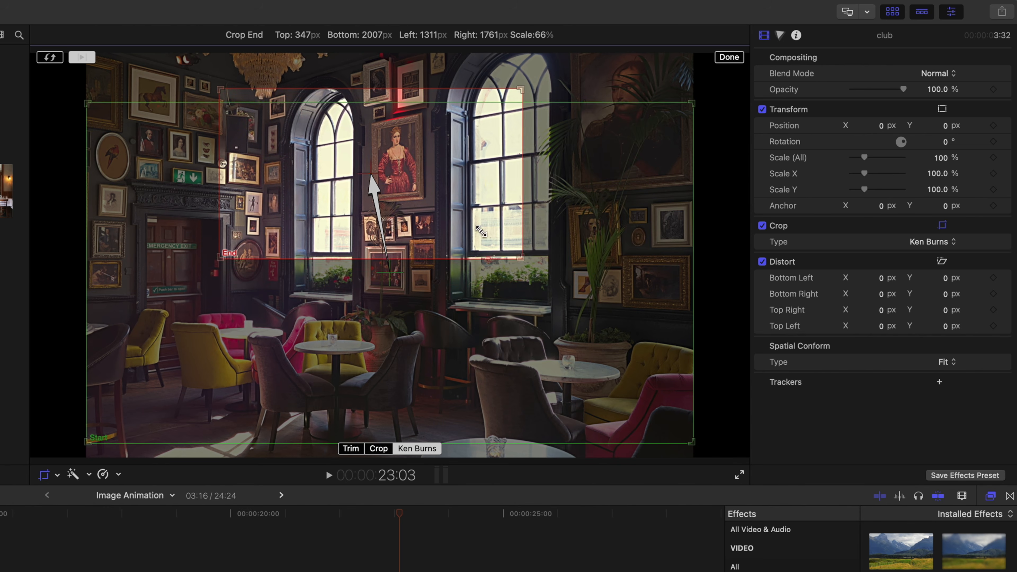
left_click_drag(397, 194, 425, 196)
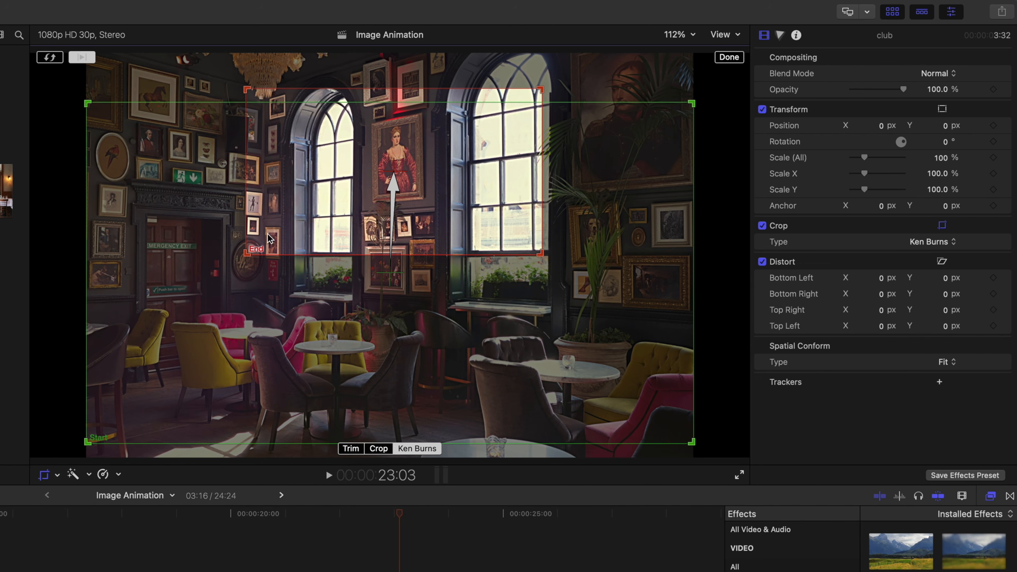
left_click(299, 514)
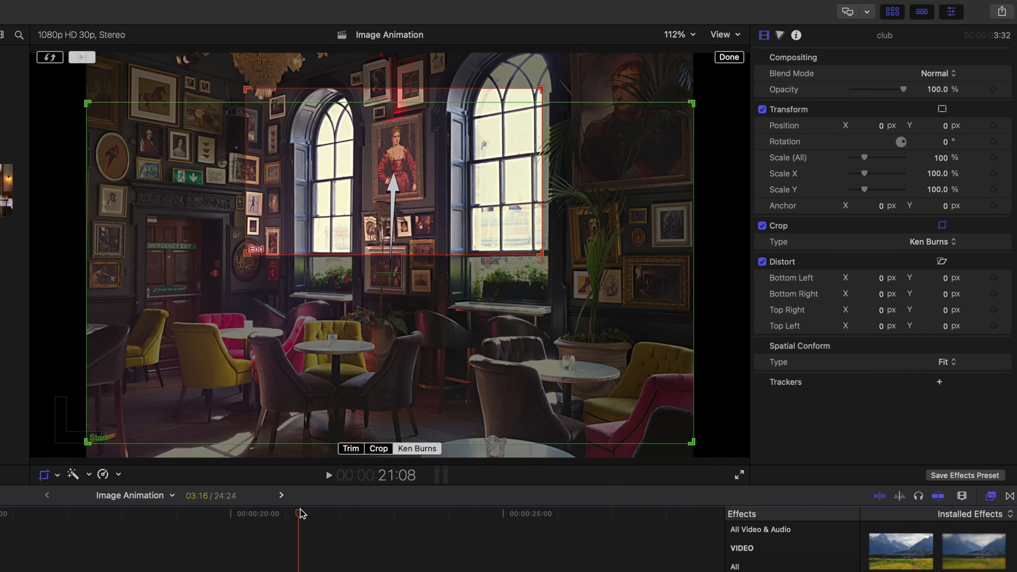
key("space")
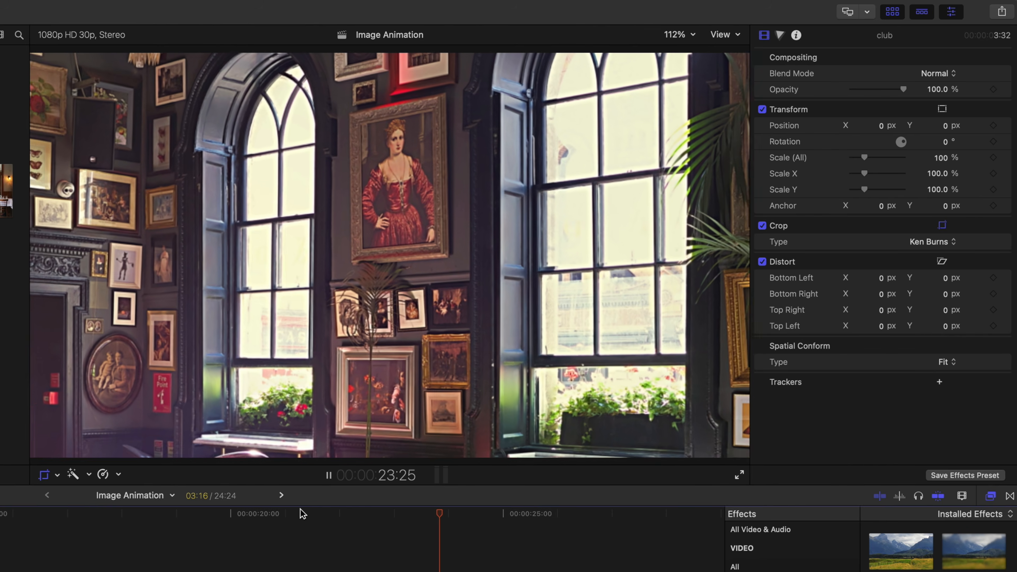
- Set the easing of the club clip's Ken Burns move to Ease In and play back the move from the clip's start
left_click(327, 474)
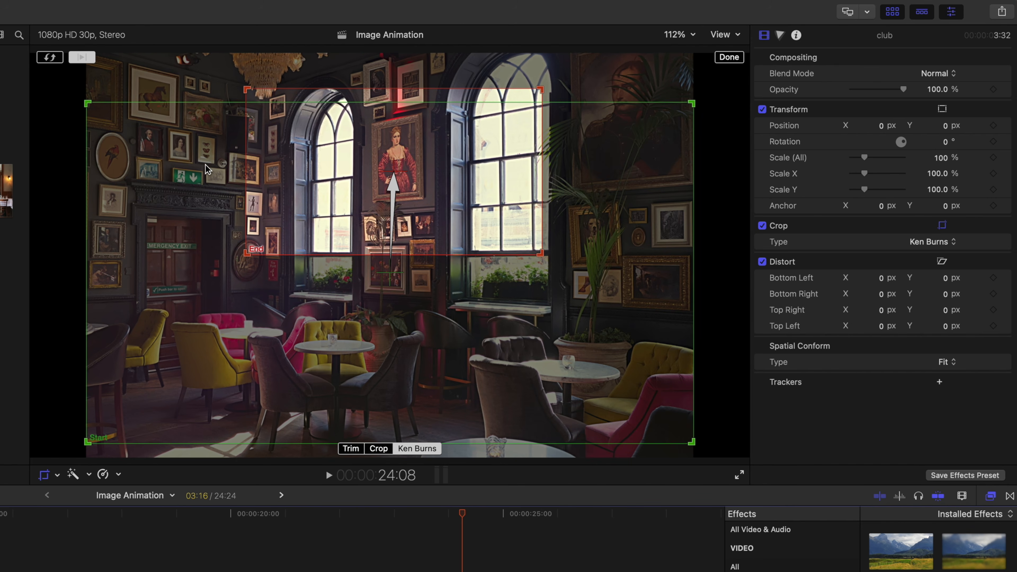
left_click(373, 513)
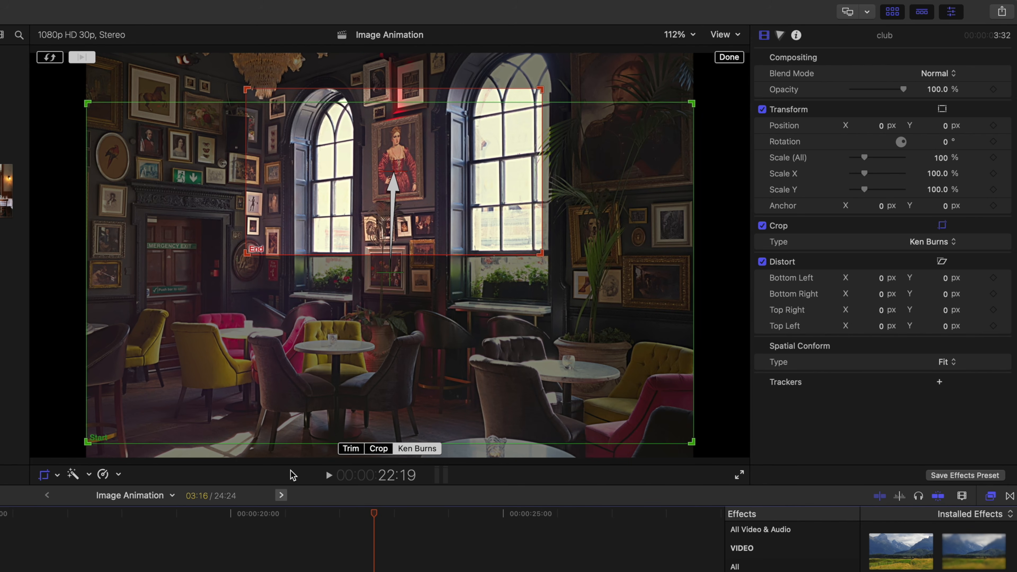
right_click(392, 277)
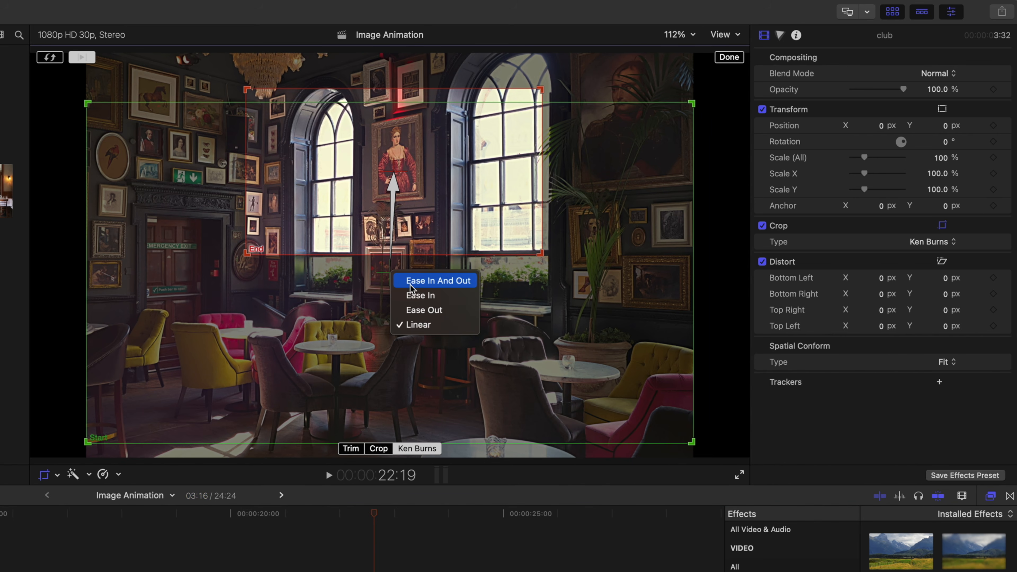
left_click(422, 296)
left_click_drag(374, 514, 310, 519)
key("space")
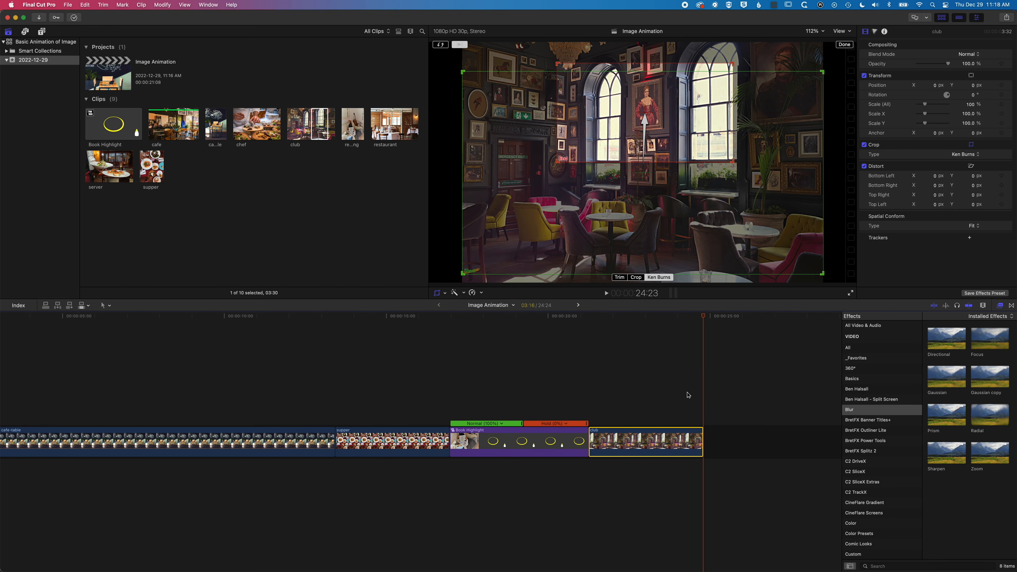
- Extend the end of the club clip to a duration of 7:26 and play back its Ken Burns move
left_click_drag(703, 441, 829, 441)
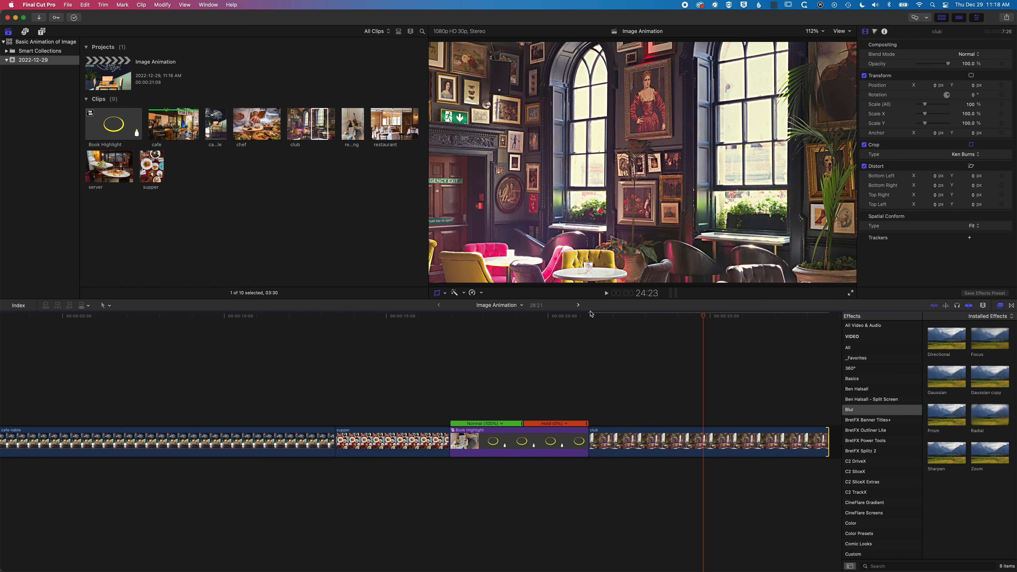
key("space")
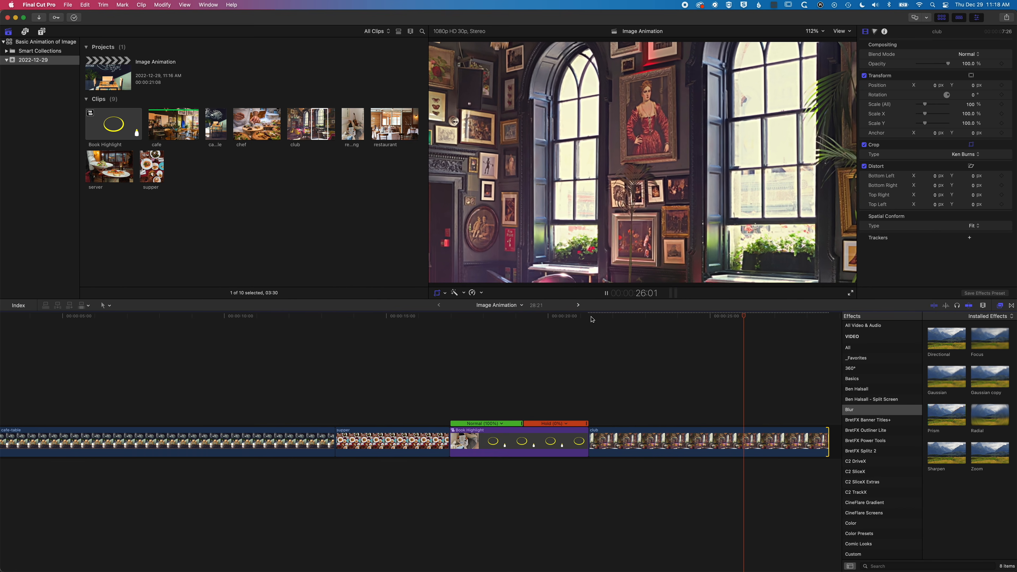
key("space")
- Swap the club clip's Ken Burns start and end frames, play back the reversed move, and close the crop controls with the playhead at 21:08
key("shift+c")
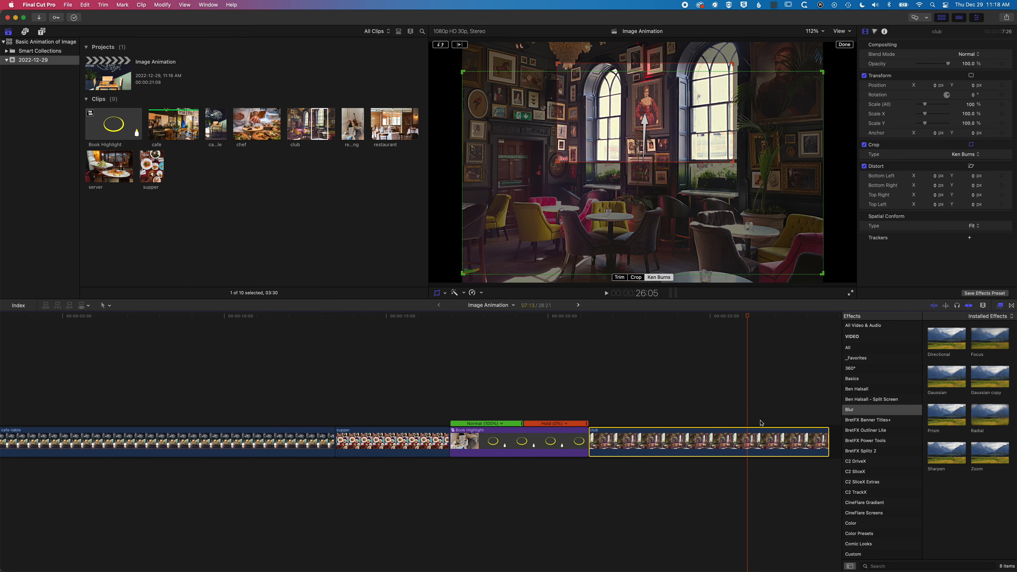
left_click(441, 45)
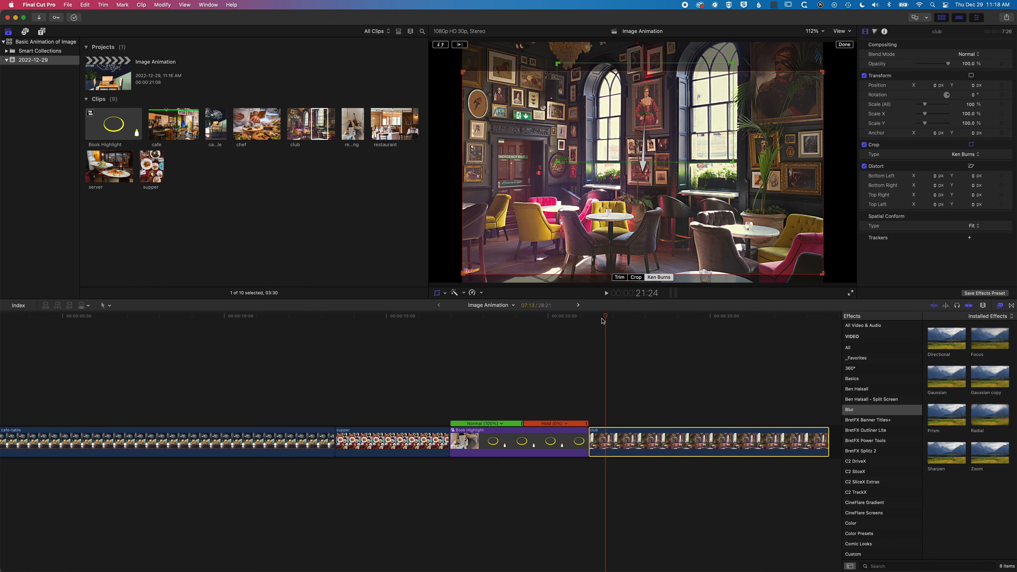
left_click(588, 323)
key("space")
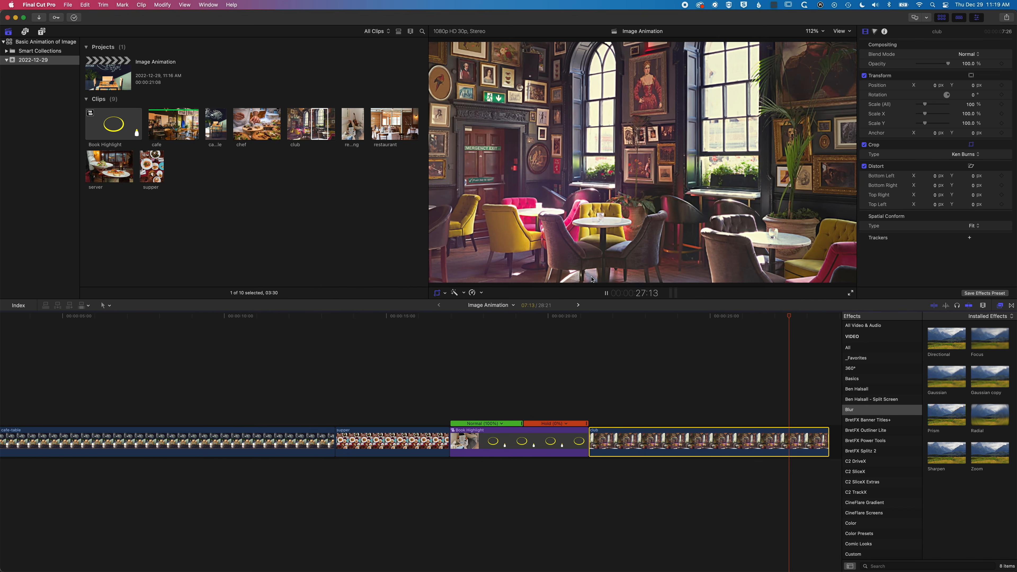
key("space")
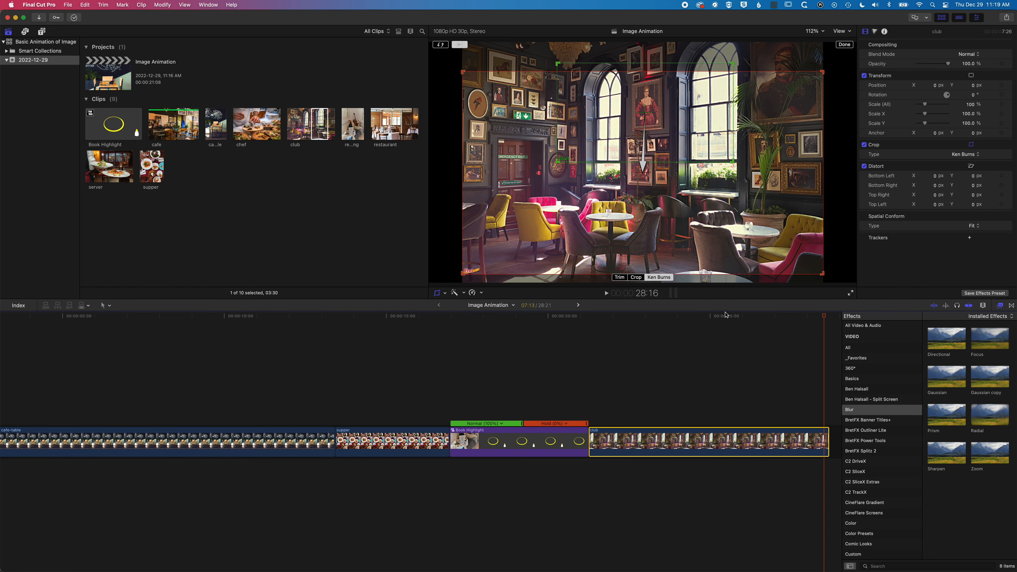
left_click(437, 294)
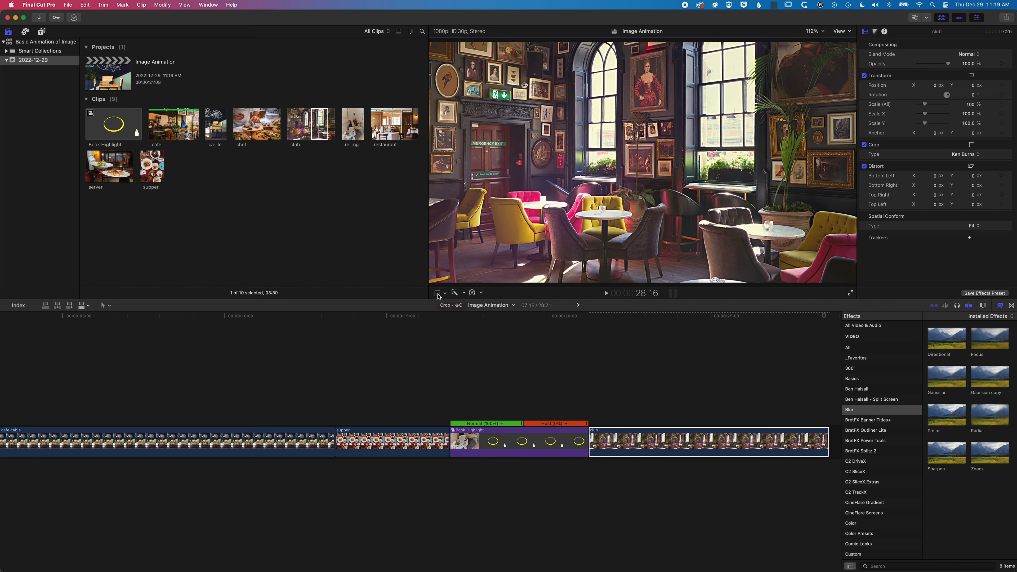
left_click(588, 317)
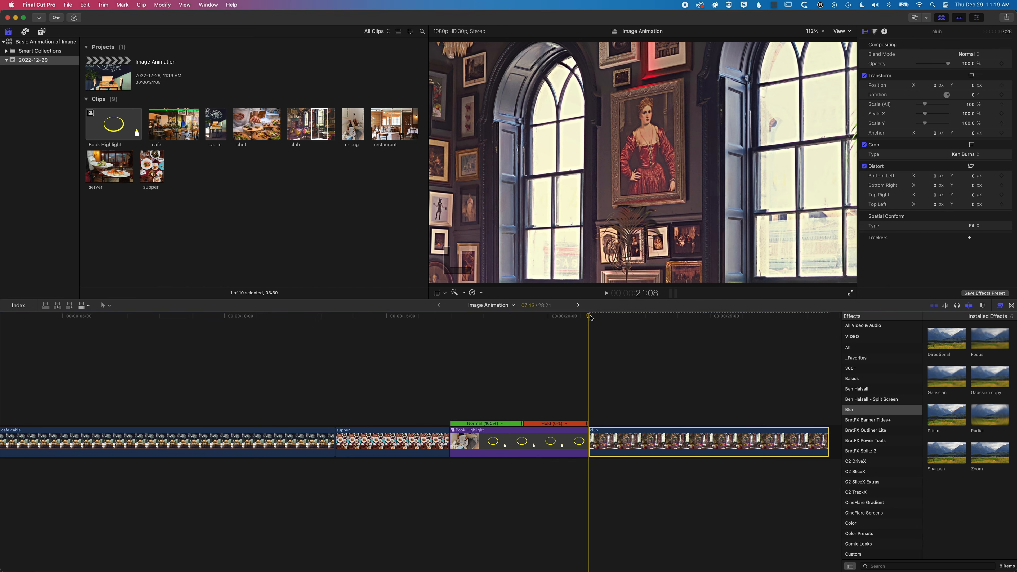